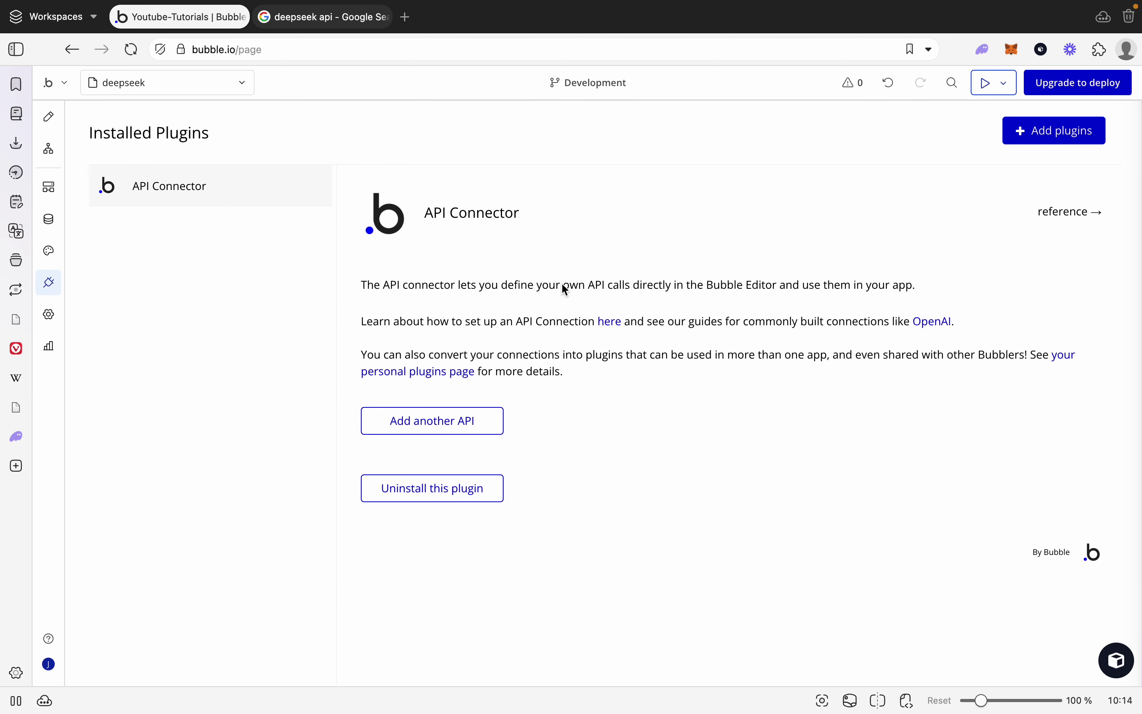
Add a new API to the API Connector and name it DeepSeek
click(442, 430)
scroll(533, 374, down, 2)
triple_click(529, 348)
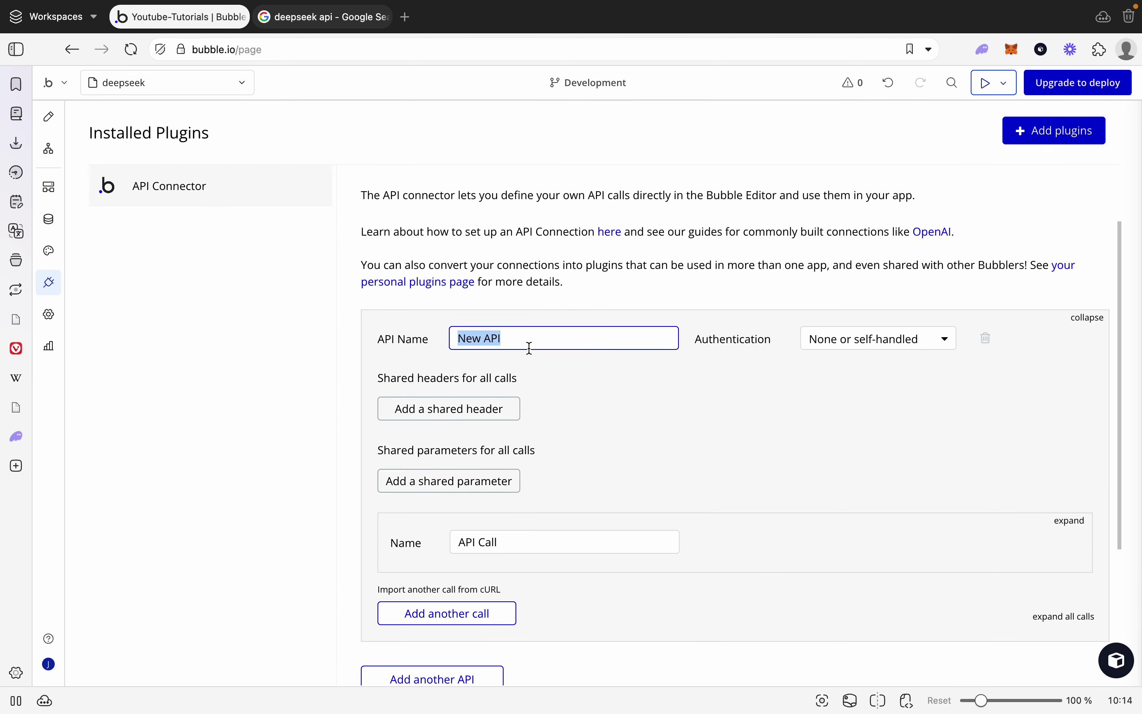
text(DeepSeek)
click(693, 433)
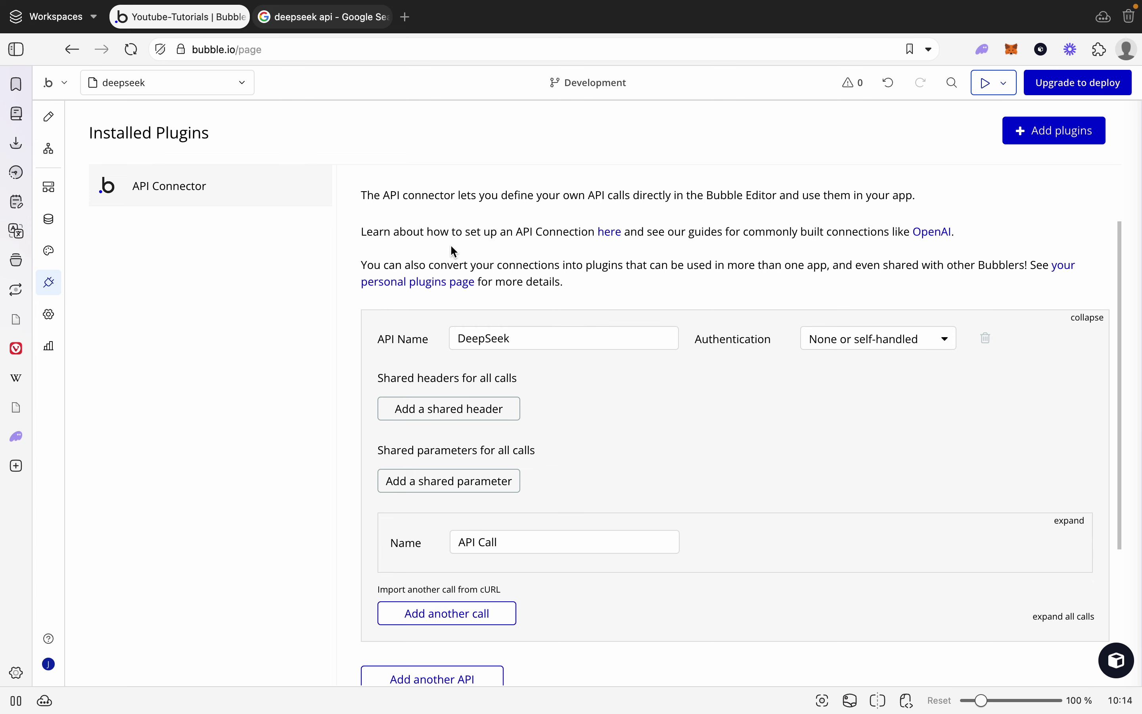
Open the DeepSeek API Docs page Your First API Call from the Google results and copy its curl chat example
click(315, 22)
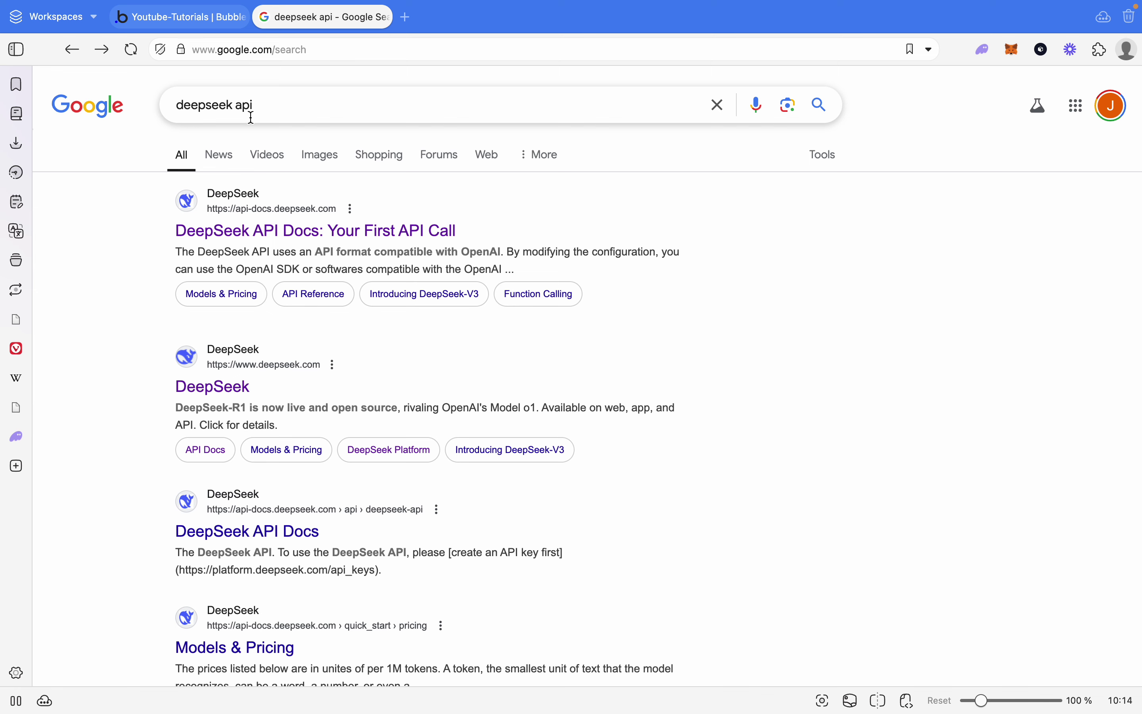
click(245, 231)
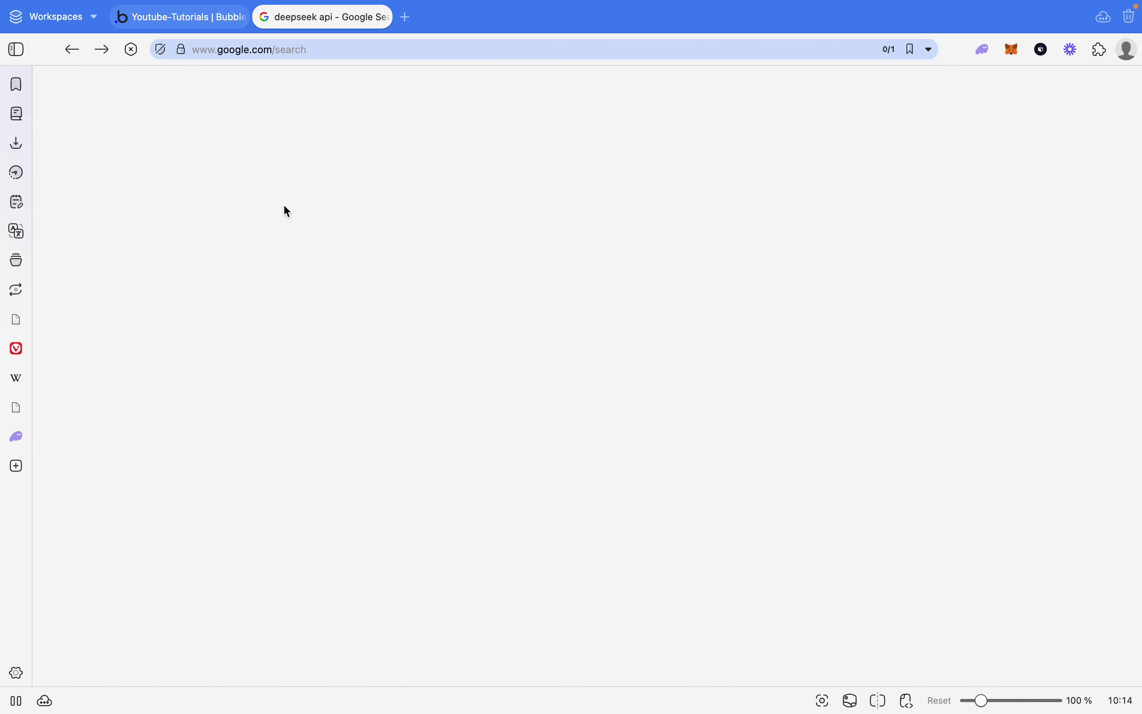
scroll(424, 175, down, 3)
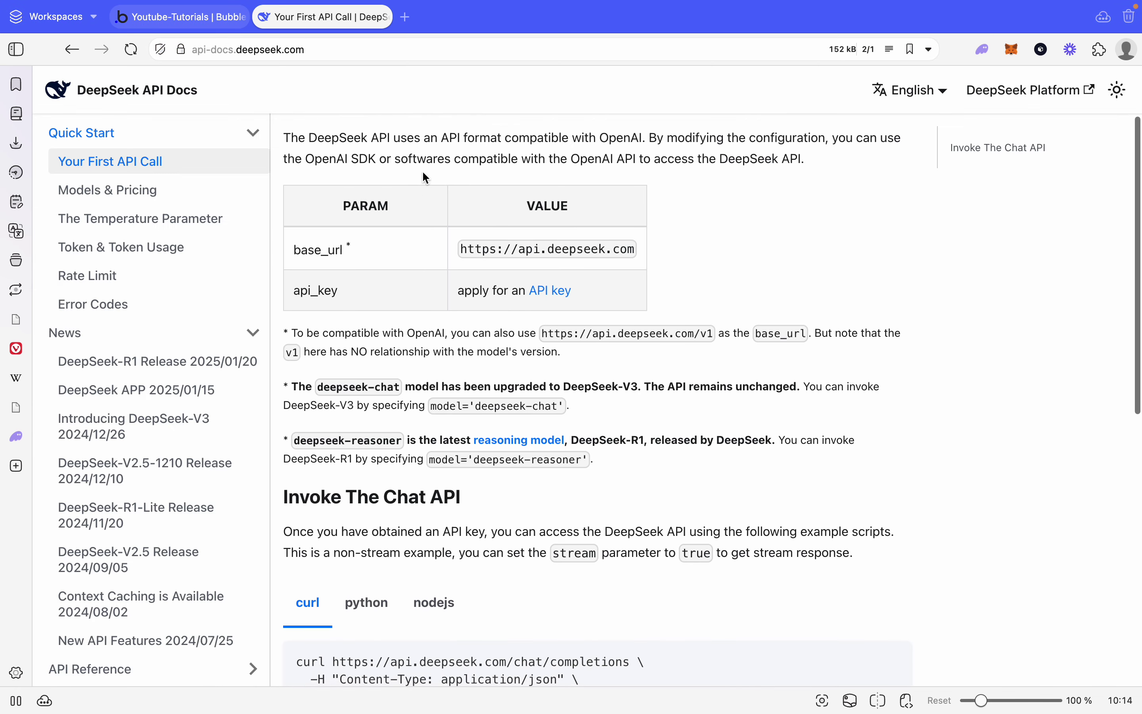
scroll(490, 302, down, 5)
scroll(591, 314, down, 2)
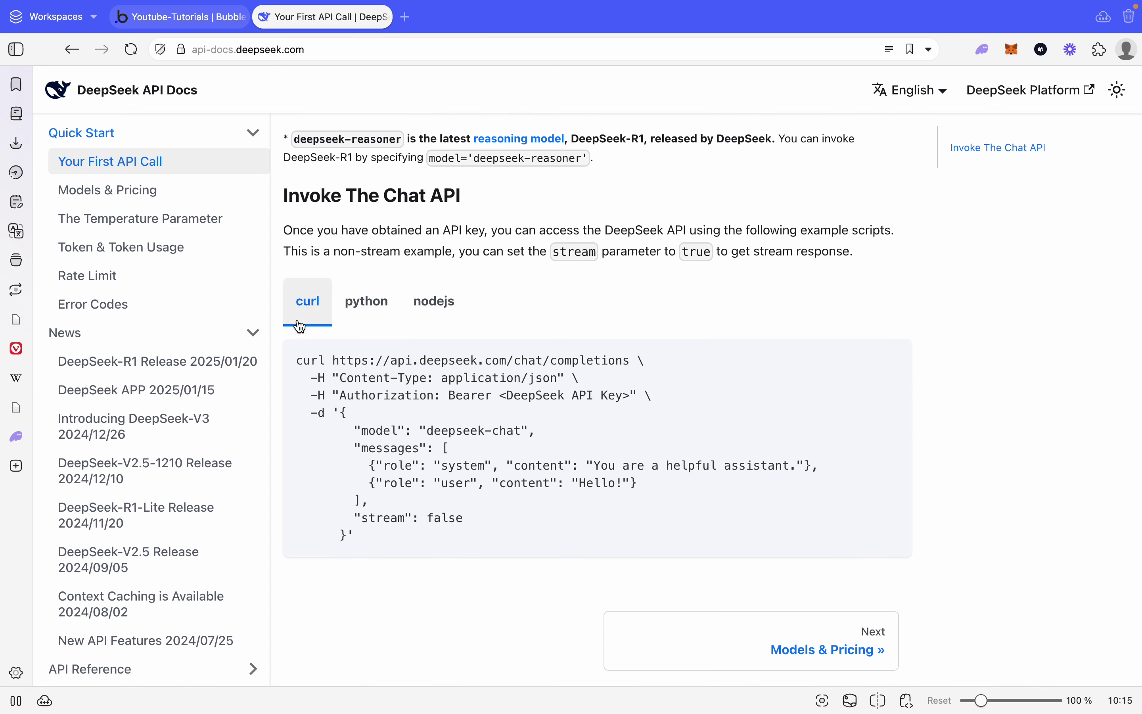
click(892, 361)
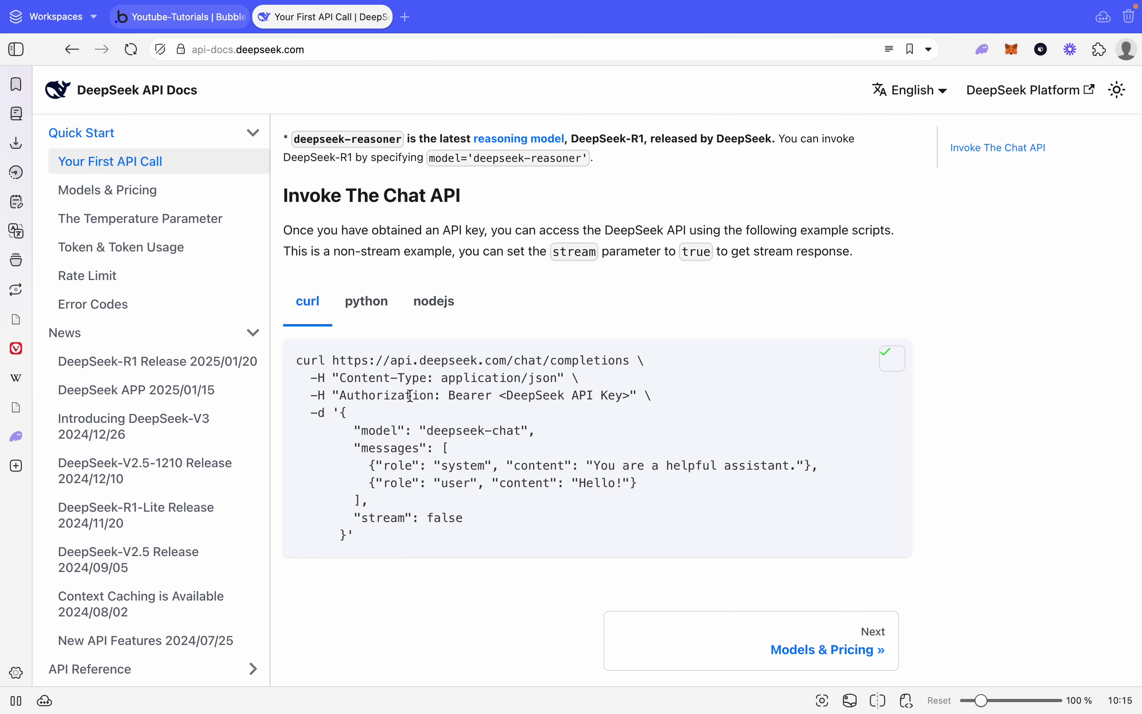
Return to the Bubble editor and import the copied cURL request as another call of the DeepSeek API
click(179, 16)
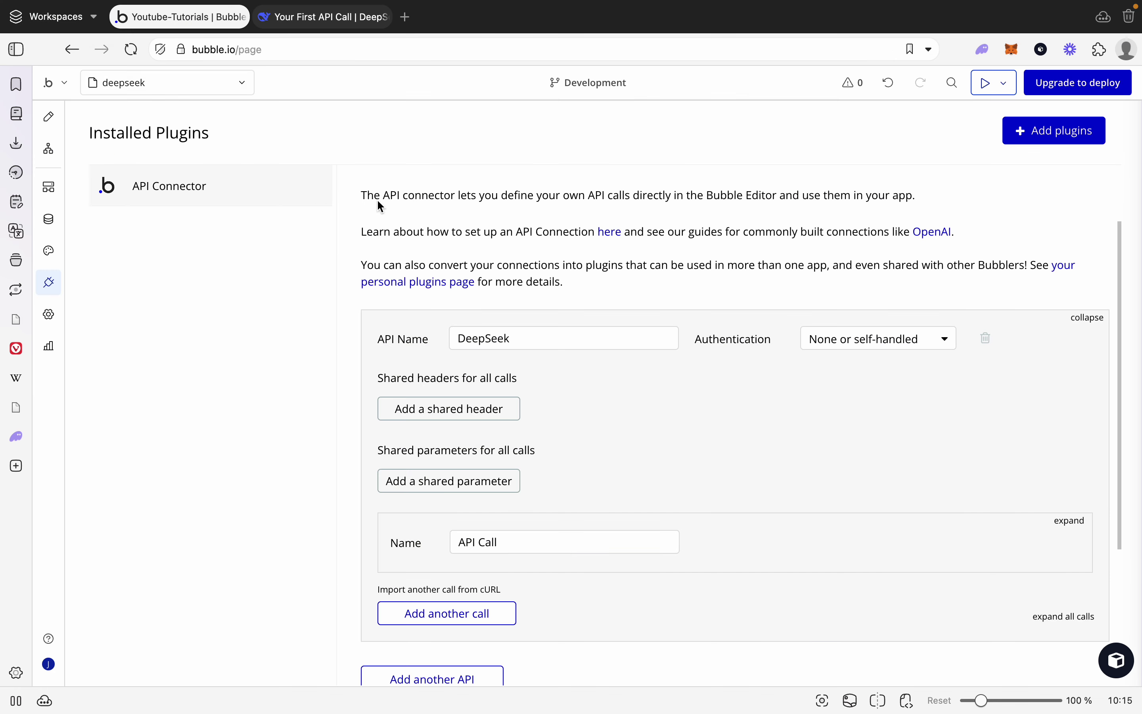
scroll(660, 435, down, 2)
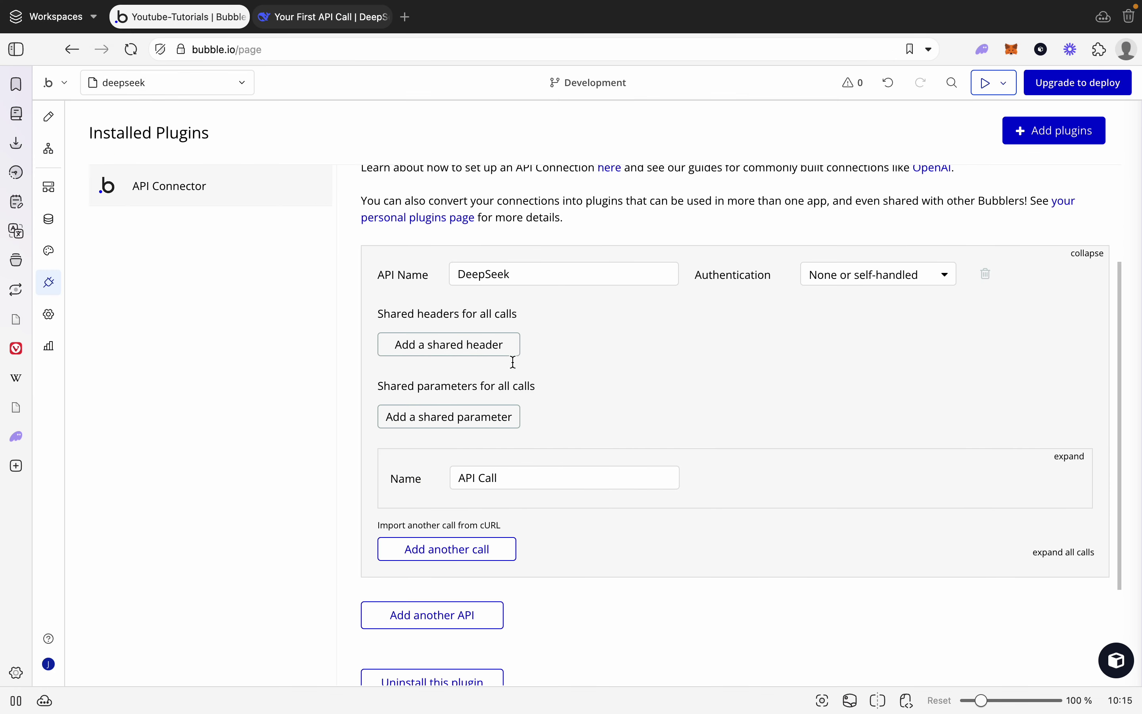
scroll(602, 398, down, 2)
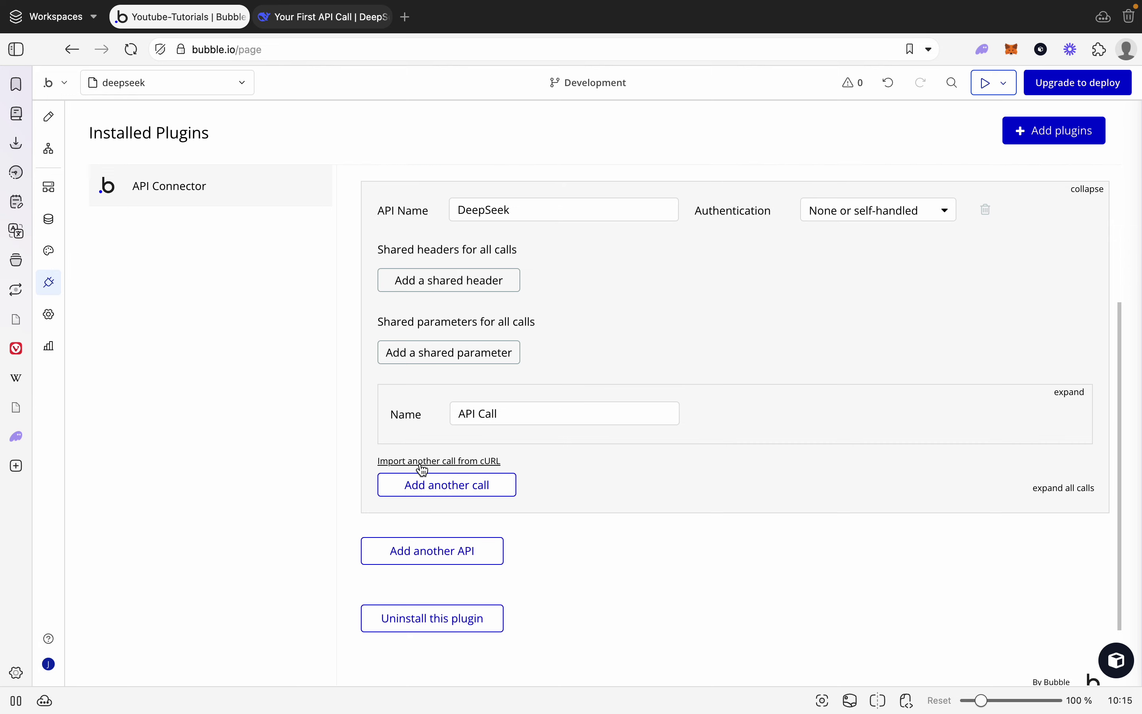
click(422, 461)
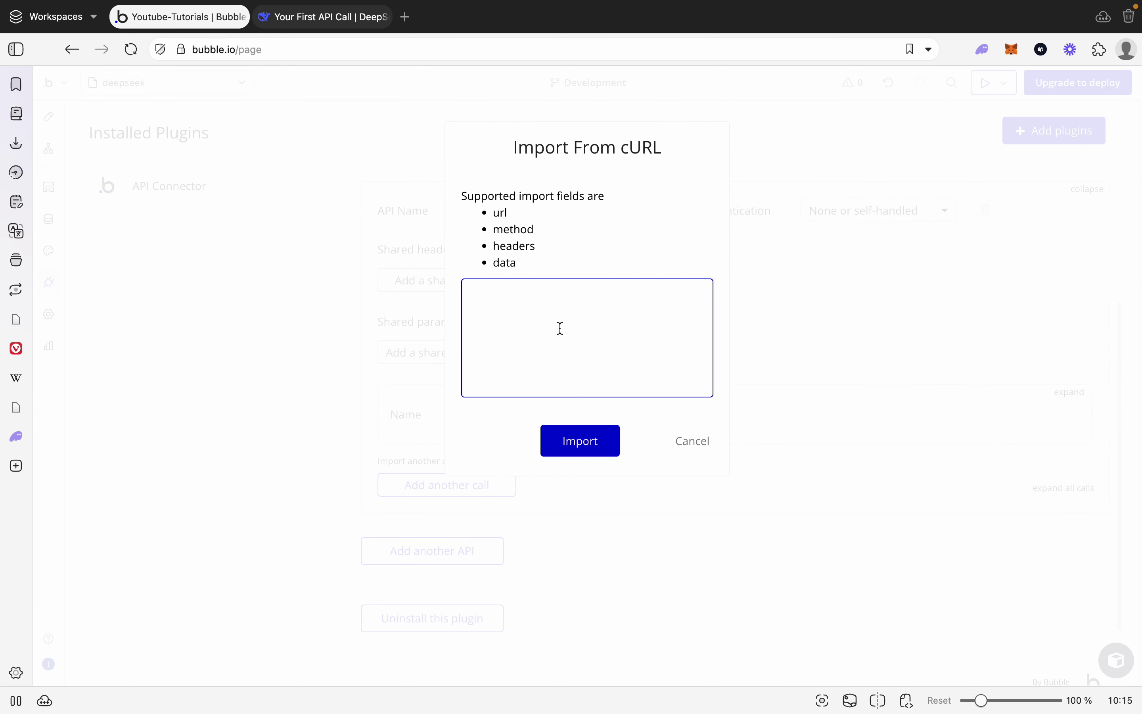
key(super+v)
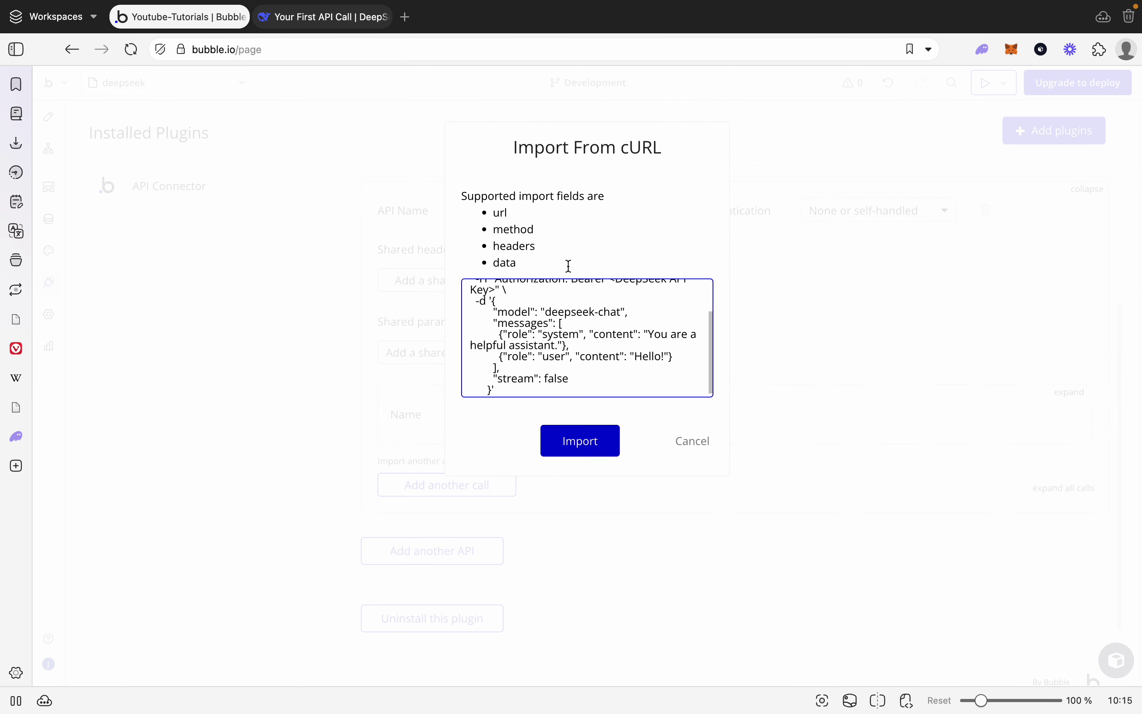
click(566, 444)
scroll(606, 426, down, 4)
scroll(611, 426, down, 1)
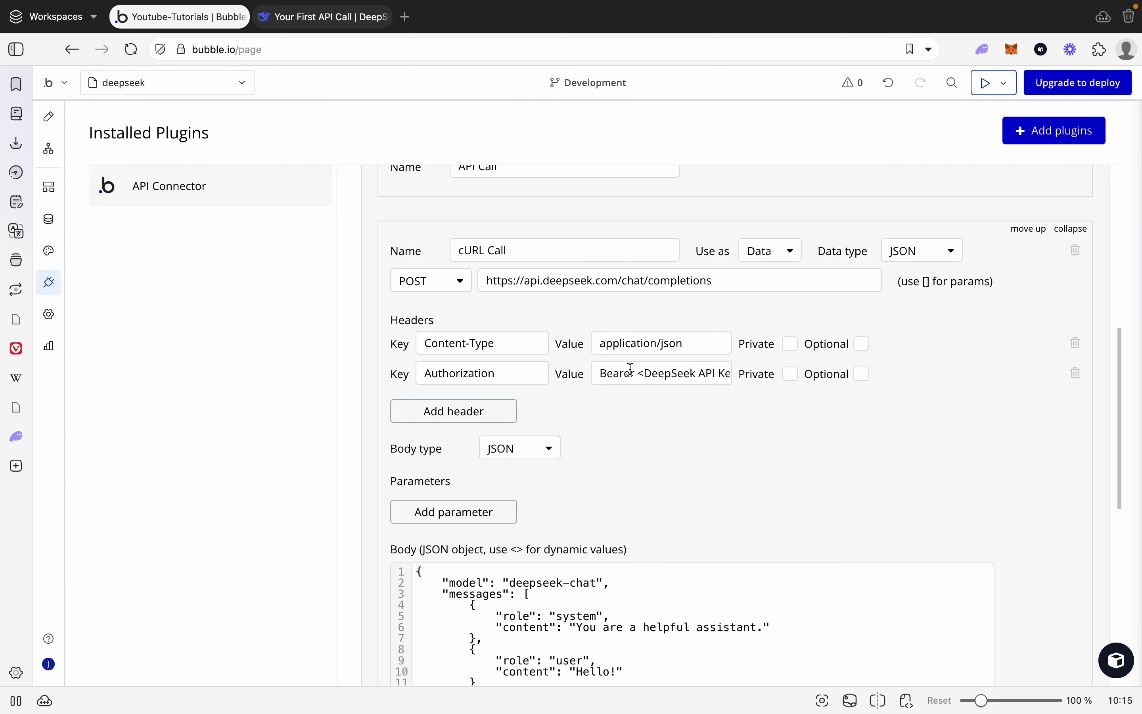
Delete the blank default API Call above the imported cURL call
scroll(628, 372, up, 3)
scroll(709, 465, down, 1)
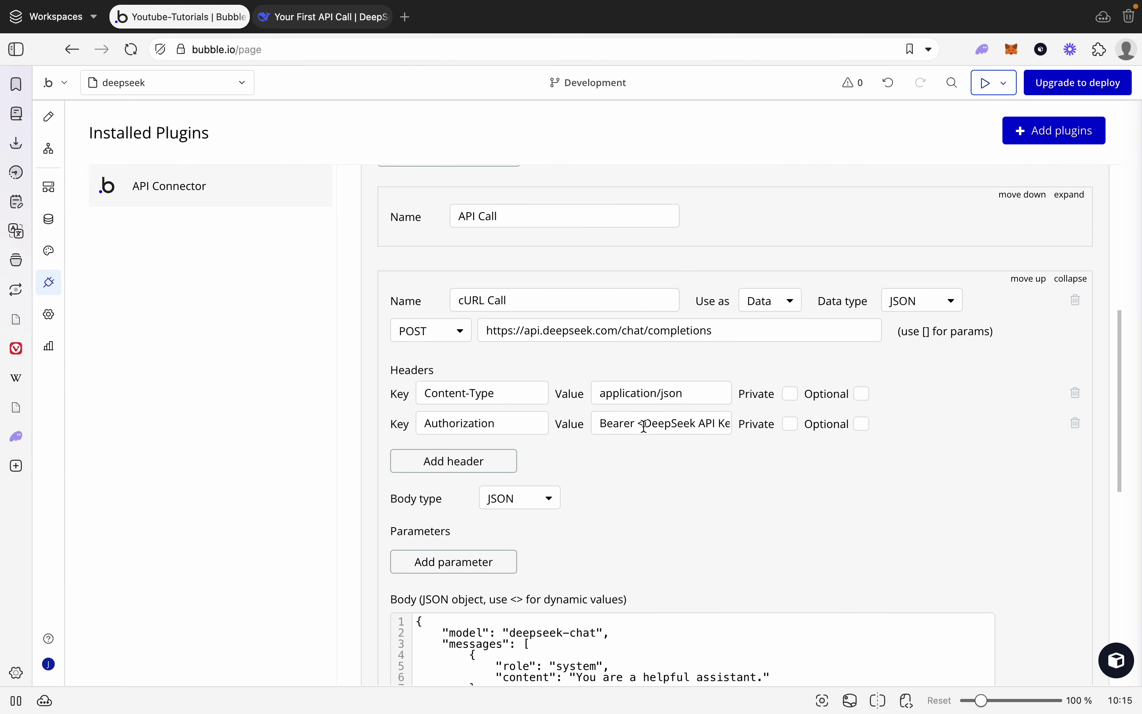
scroll(614, 286, up, 1)
click(1070, 252)
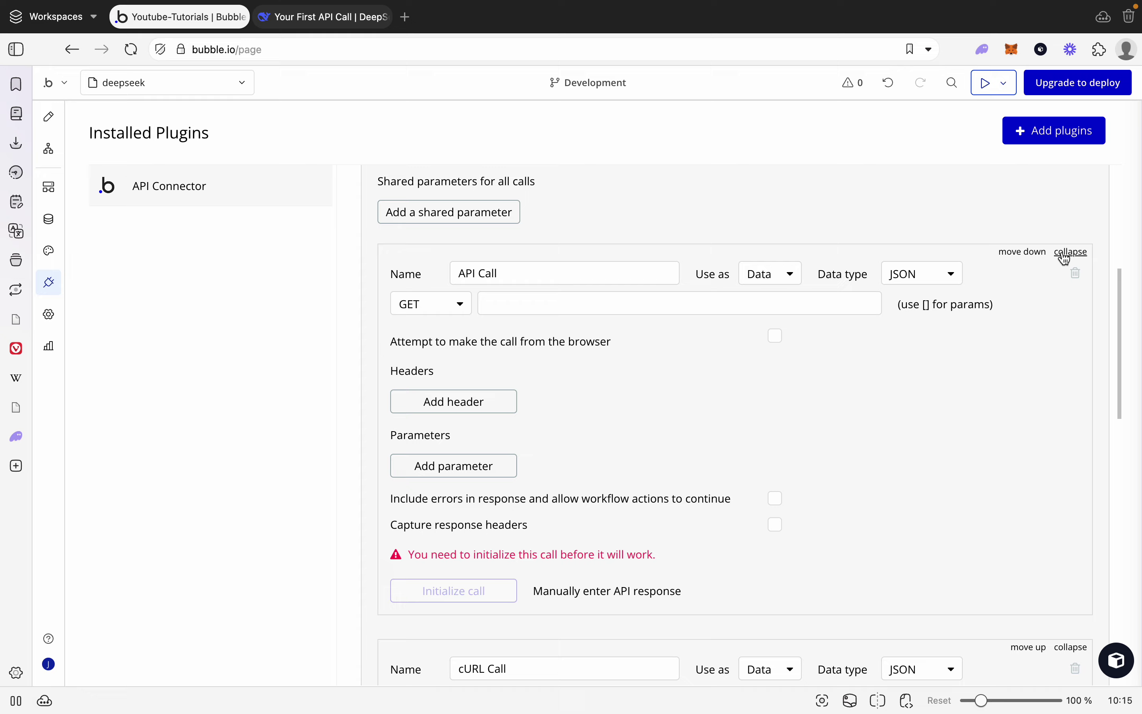
click(1071, 271)
click(591, 248)
Rename the imported cURL call as Chat
triple_click(505, 272)
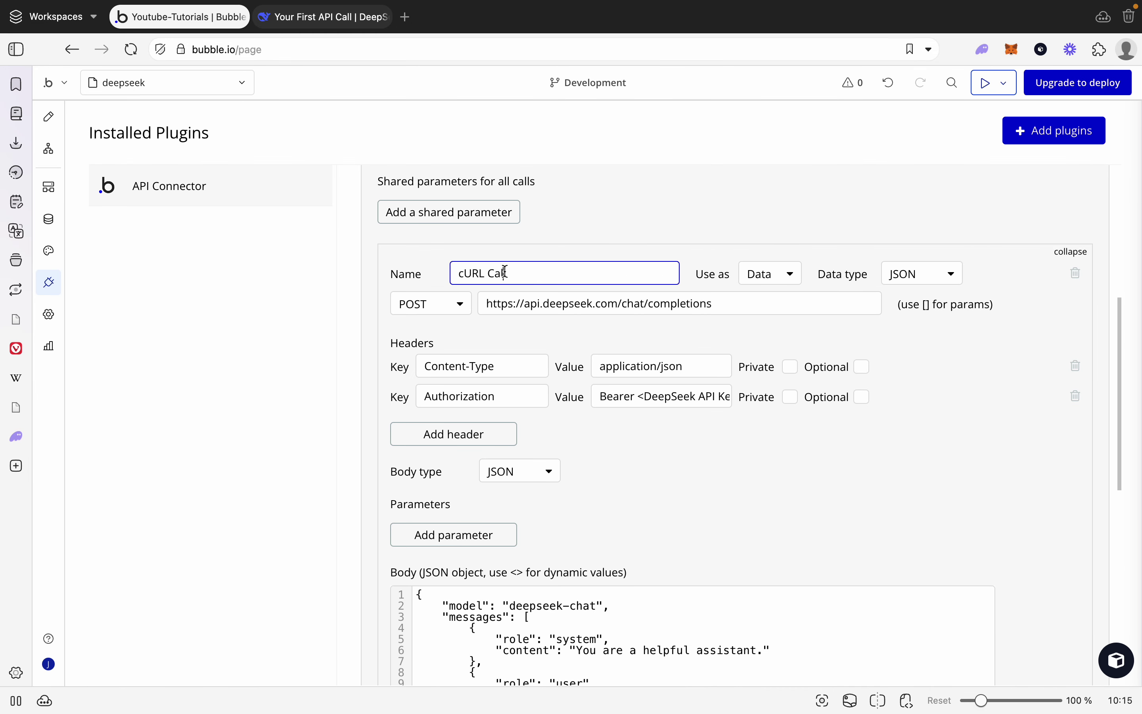
text(Chat)
click(743, 255)
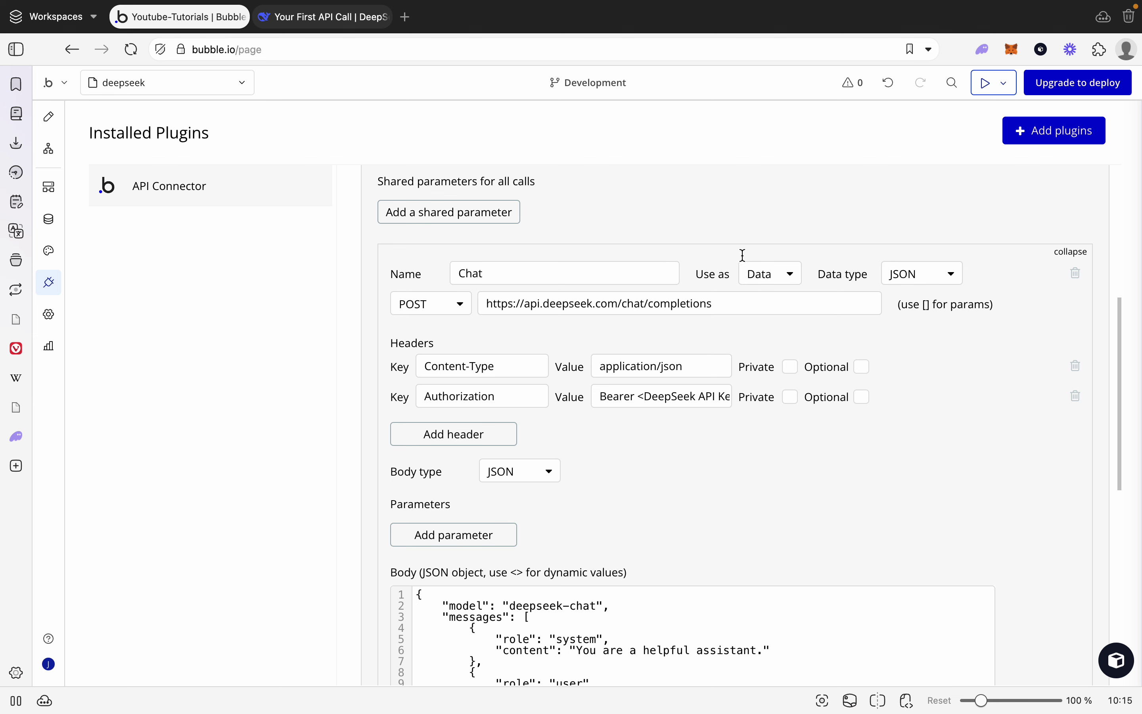
Set the Chat call to be used as an Action and mark its Content-Type and Authorization headers as private
click(750, 278)
click(763, 325)
click(792, 368)
click(792, 397)
Cut the system message's content, including its quotes, from the JSON body and replace it with the dynamic value <system-prompt>
scroll(827, 378, down, 5)
click(650, 433)
scroll(606, 359, down, 1)
scroll(623, 344, down, 1)
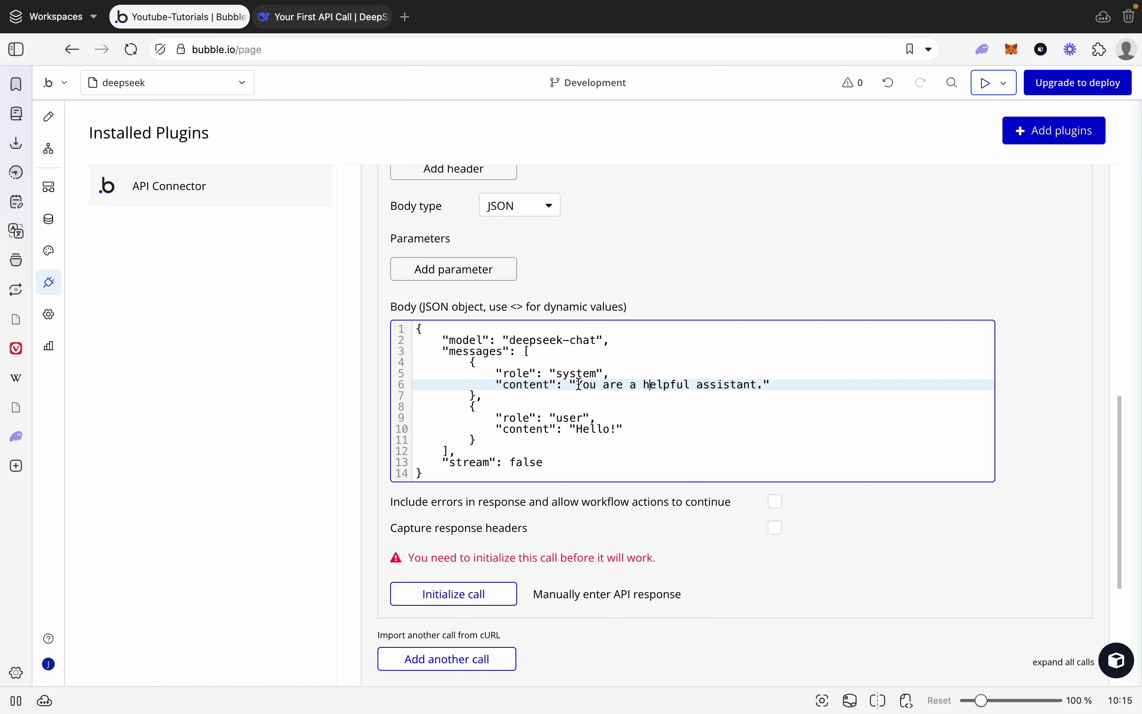
click(607, 376)
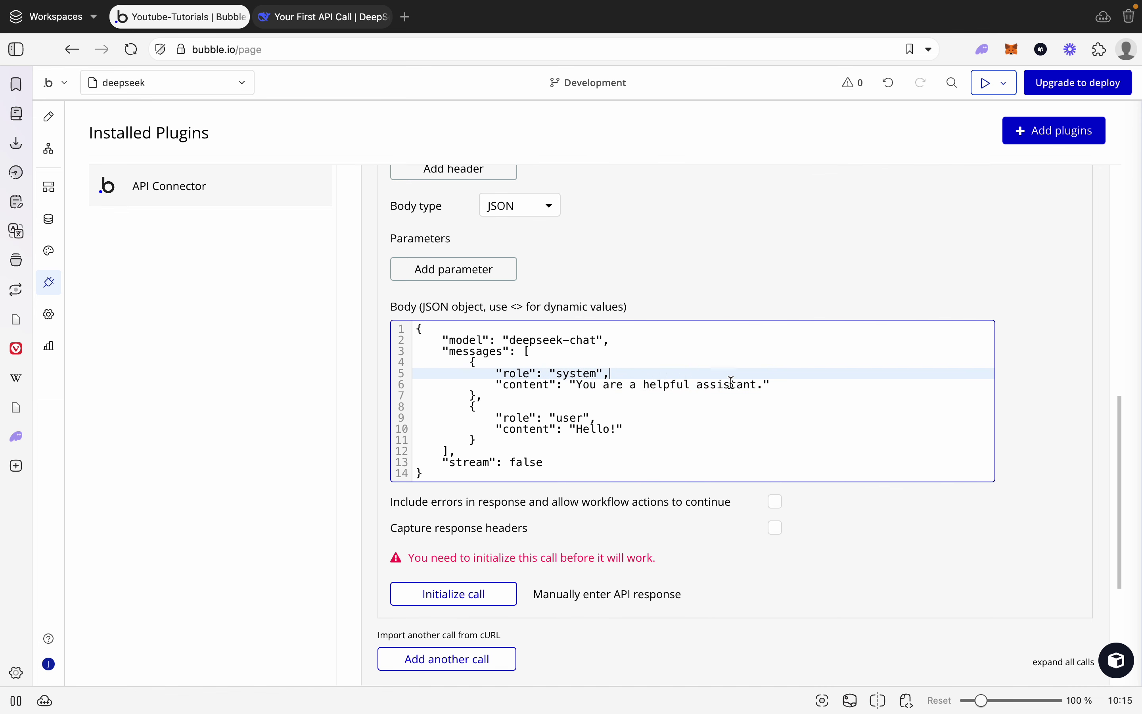
click(576, 385)
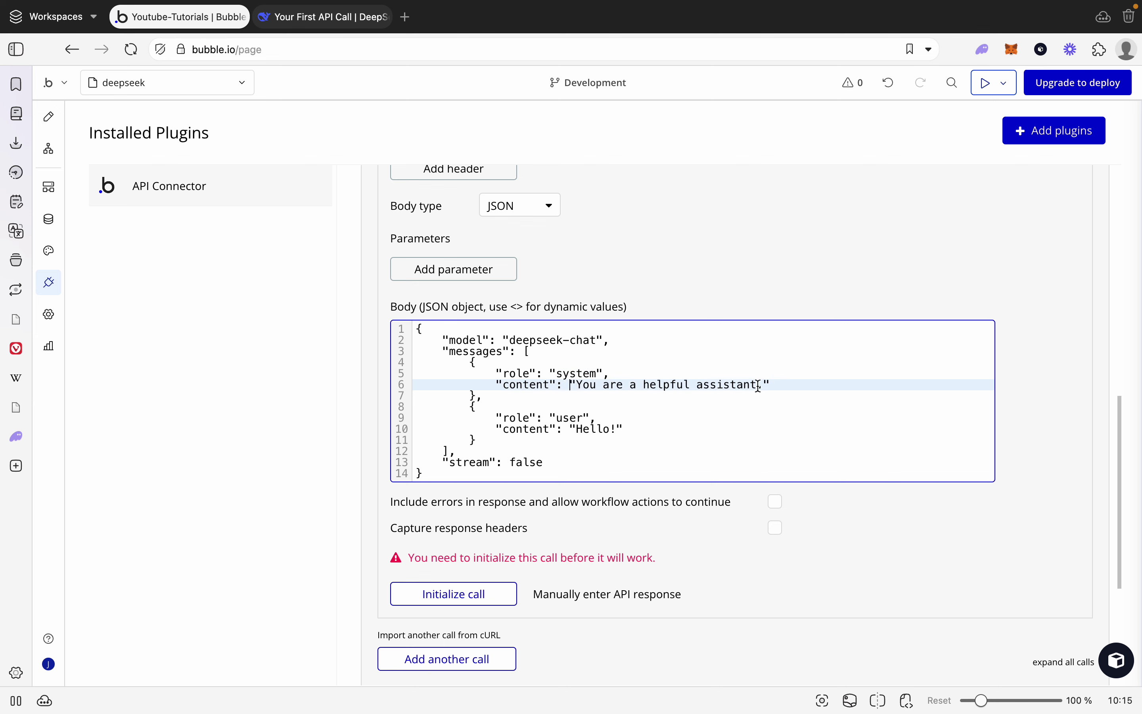
drag(787, 390, 572, 384)
key(super+c)
key(BackSpace)
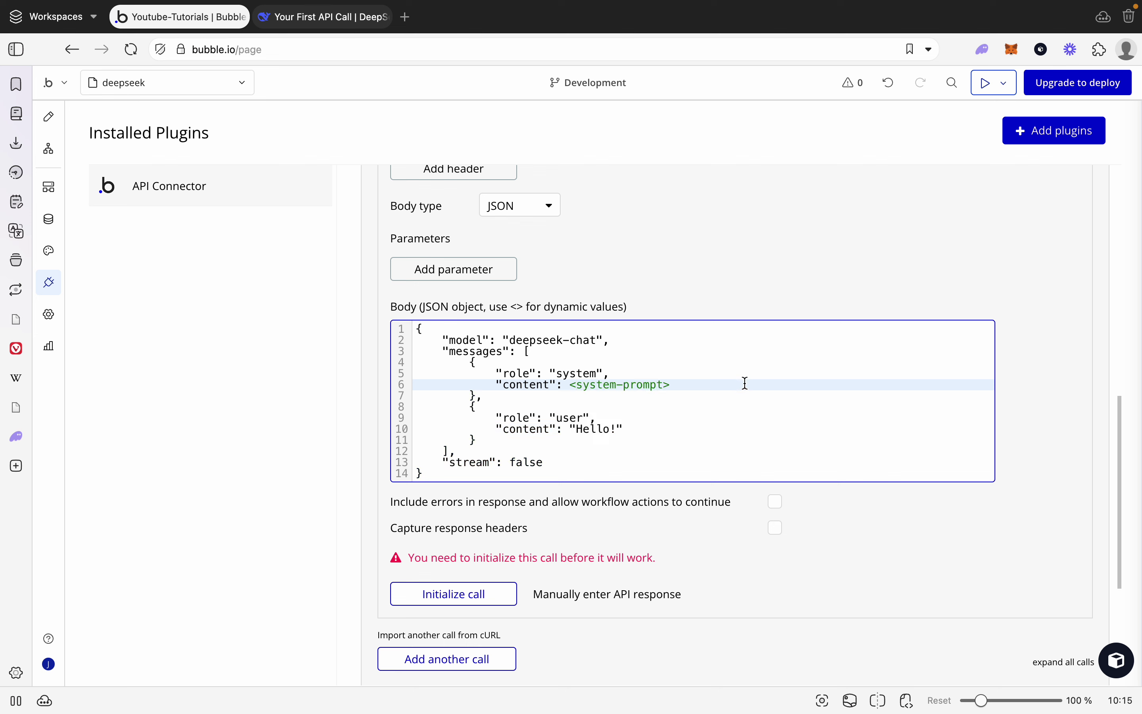
click(704, 255)
Paste the cut system message text as the system-prompt parameter's value and make the parameter non-private
click(703, 495)
key(super+v)
click(792, 504)
click(791, 505)
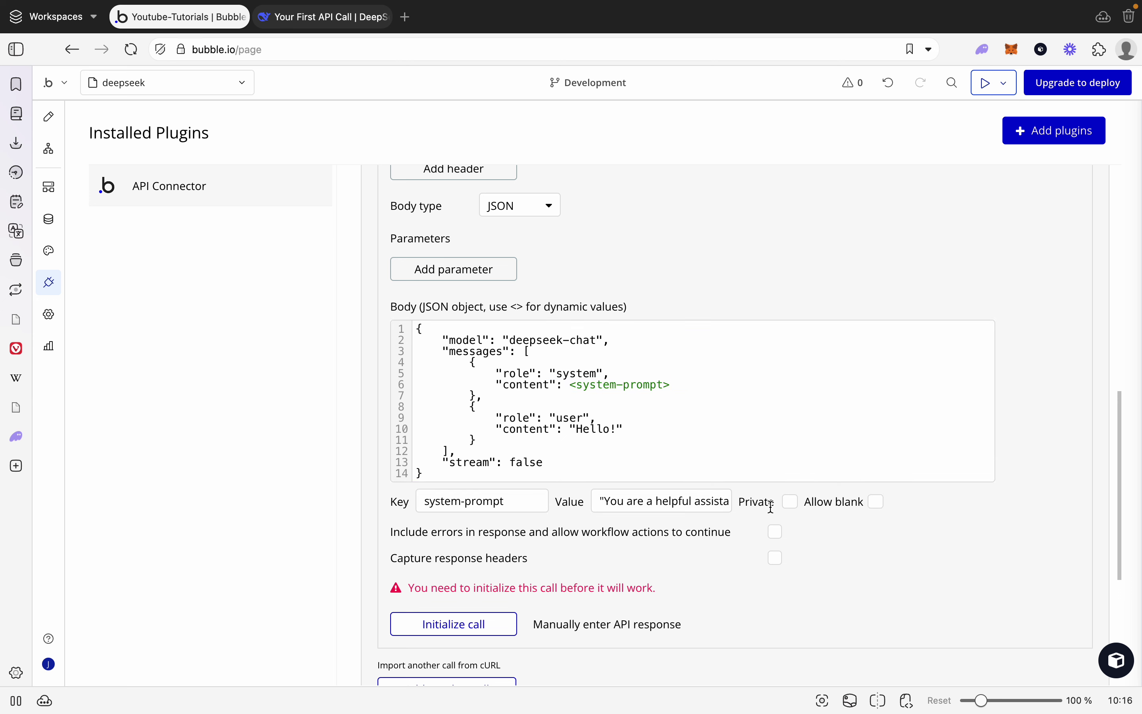
Cut "Hello!" with its quotes from the user message's content and replace it with the dynamic value <user-prompt>
drag(628, 427, 569, 427)
key(ctrl+c)
key(BackSpace)
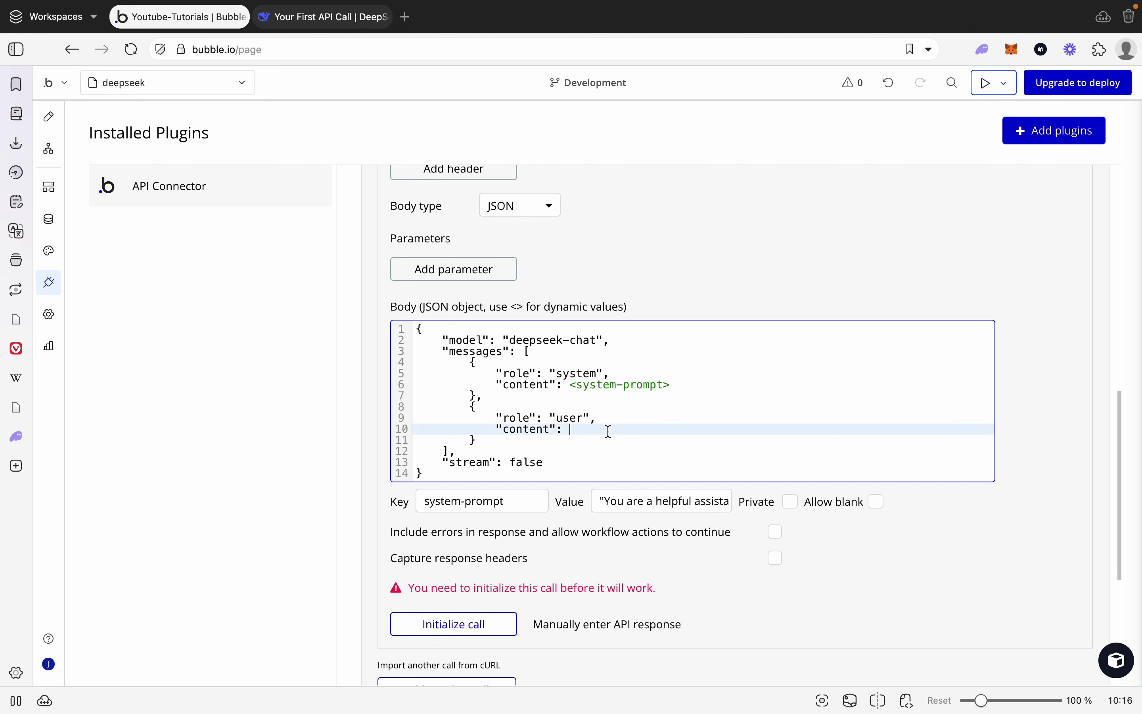
text(<user-prompt>)
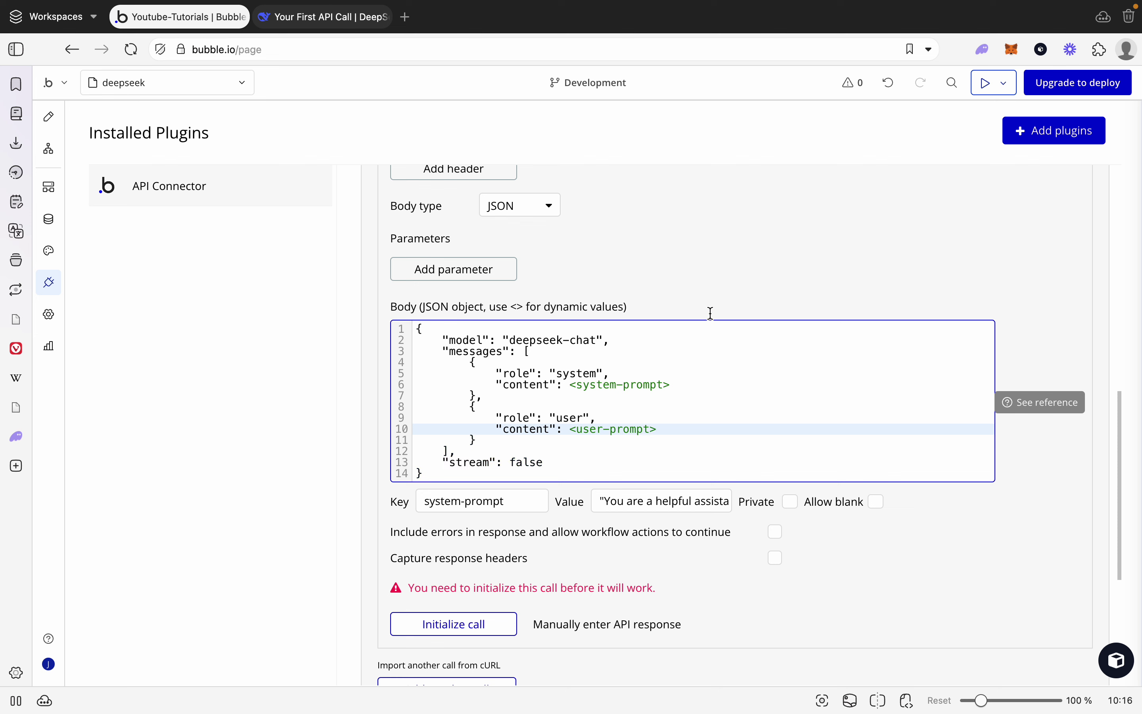
click(711, 313)
Give the user-prompt parameter the non-private value "Hello!" and include errors in the response so workflow actions can continue
click(660, 525)
key(ctrl+v)
click(792, 532)
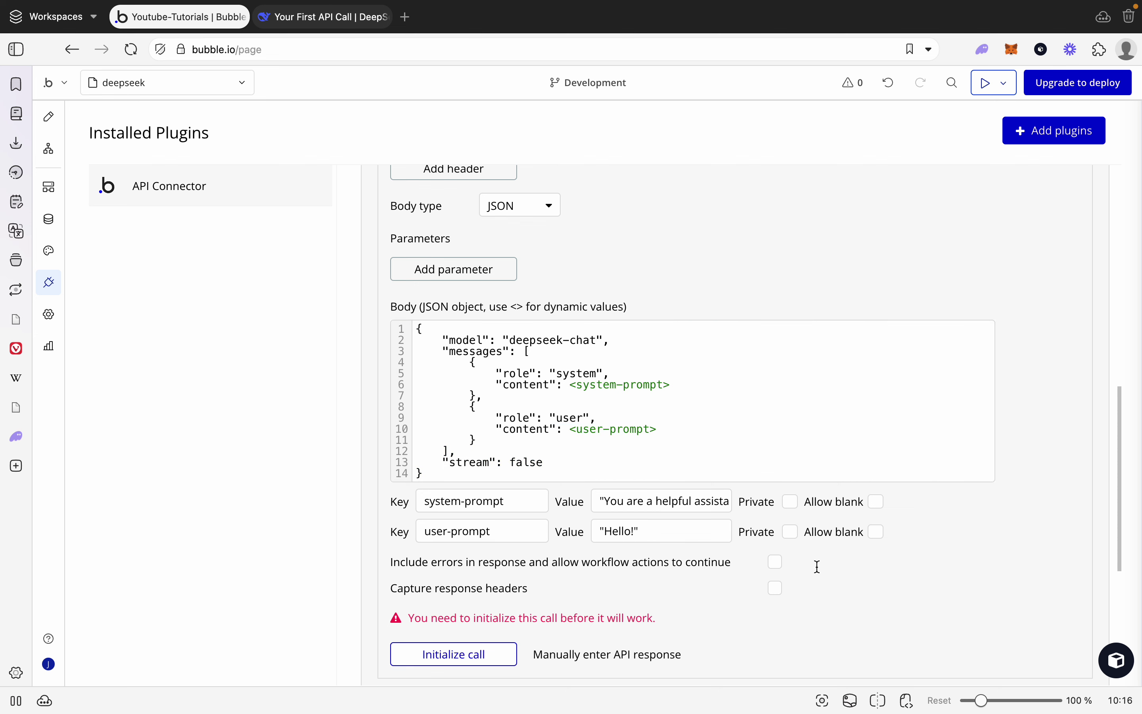
click(775, 562)
Replace the API key placeholder after Bearer in the Authorization header with the DeepSeek API key
scroll(808, 255, up, 5)
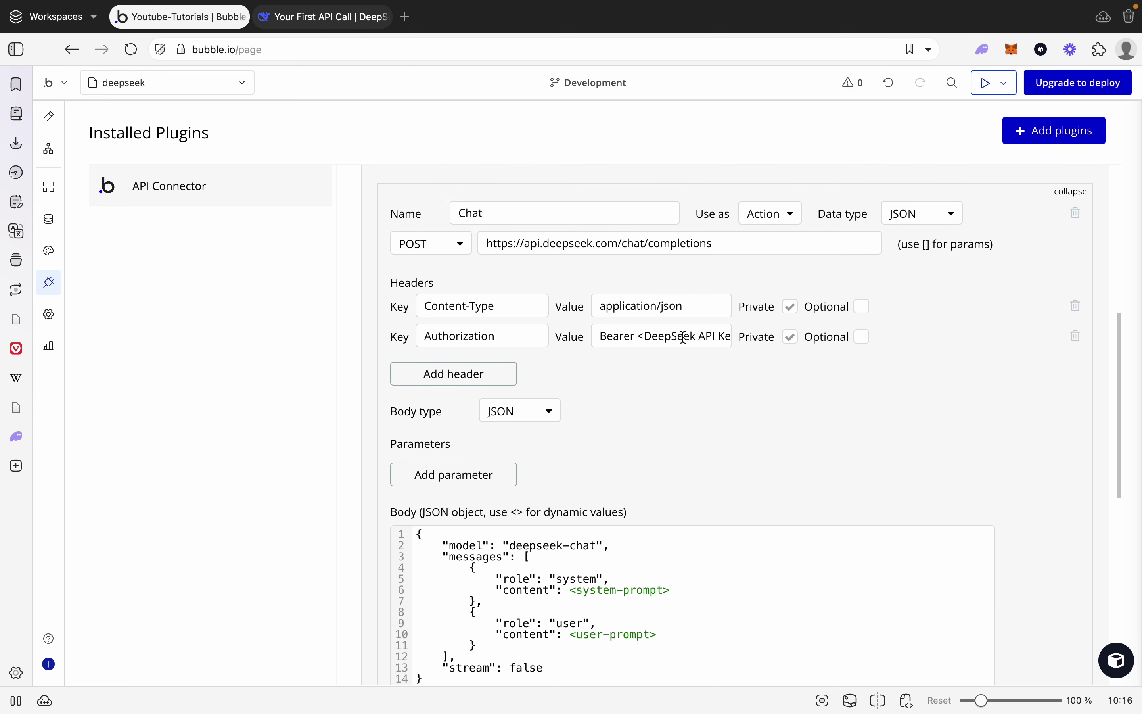
click(673, 337)
key(super+Tab)
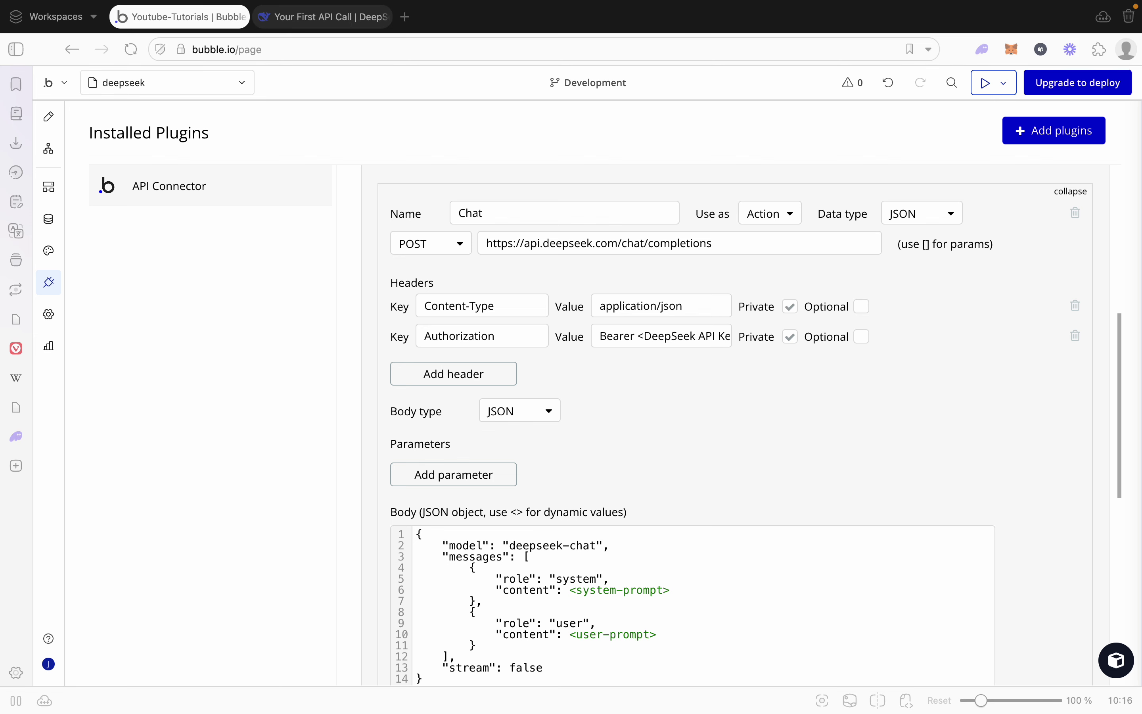
click(638, 337)
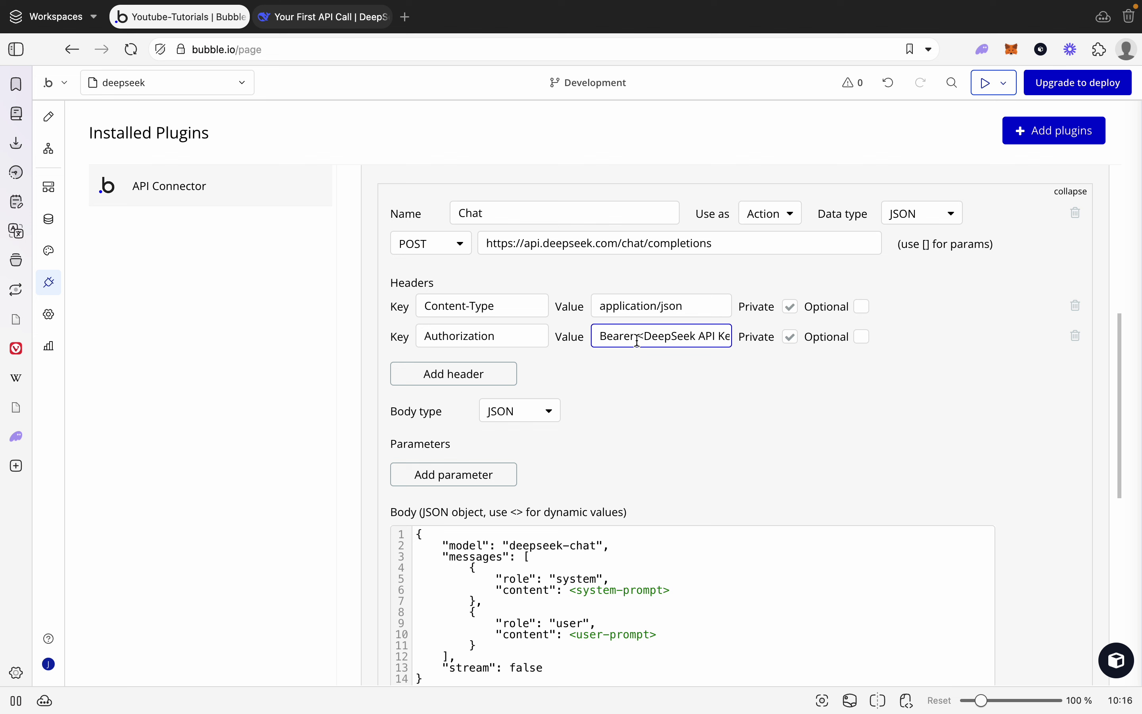
drag(638, 336, 756, 340)
key(BackSpace)
key(super+v)
click(666, 384)
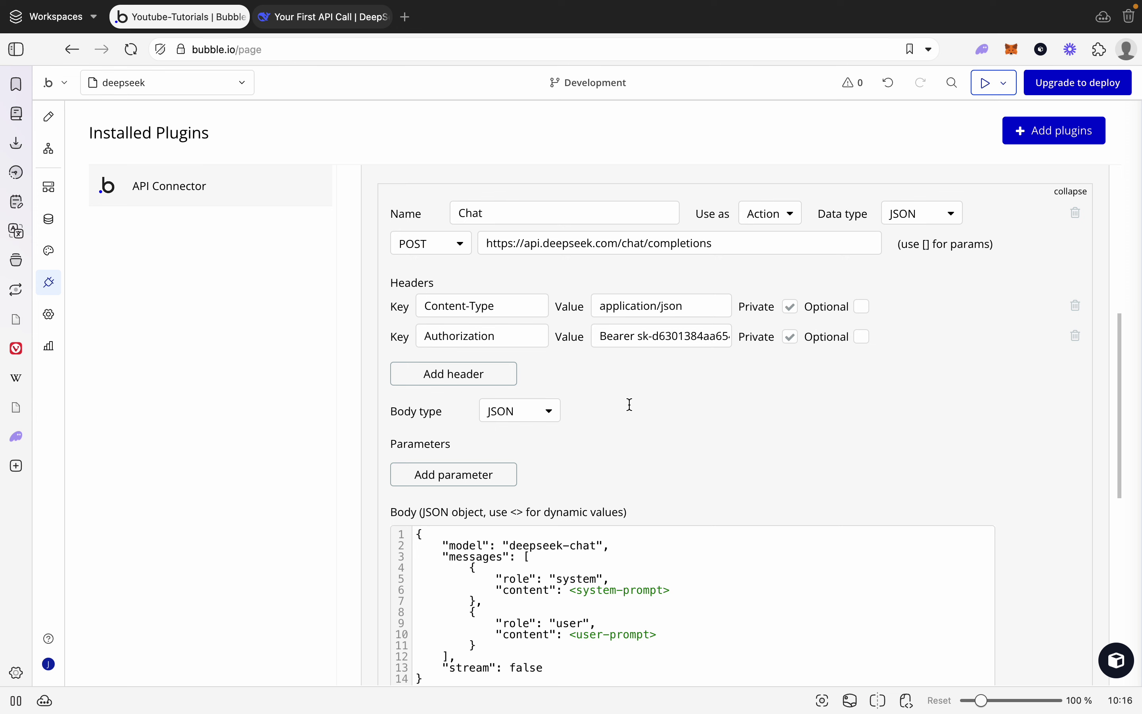
Initialize the Chat API call with the system-prompt and user-prompt values
scroll(636, 405, down, 1)
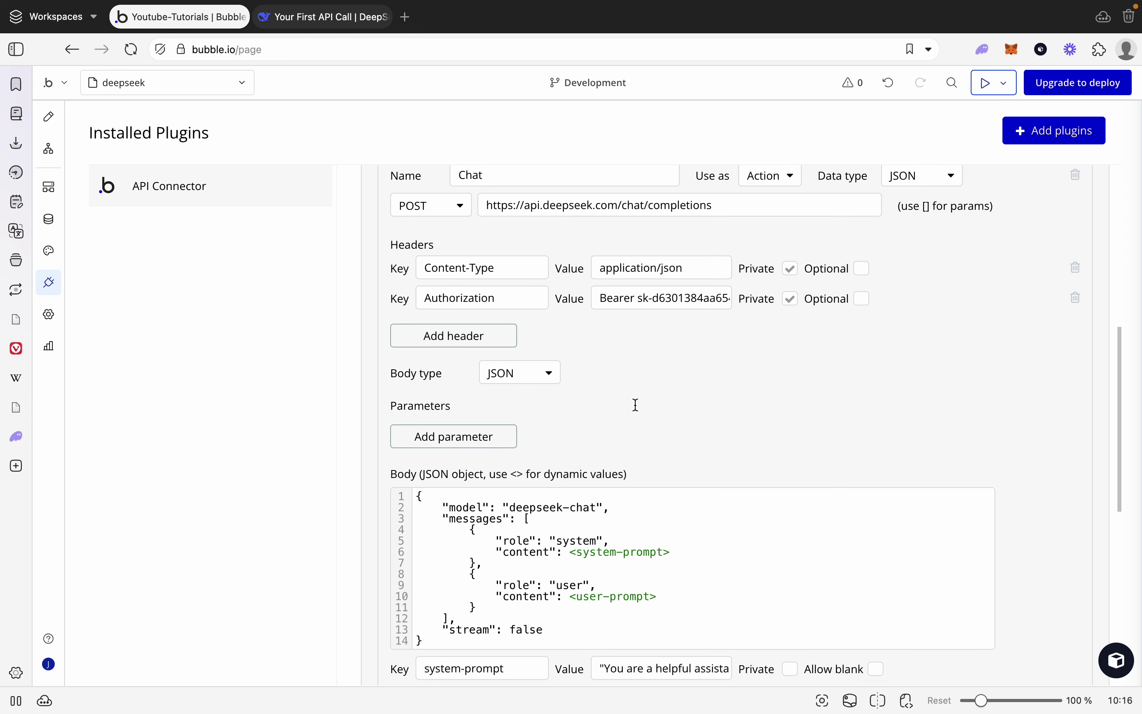
scroll(636, 405, down, 3)
scroll(637, 378, up, 2)
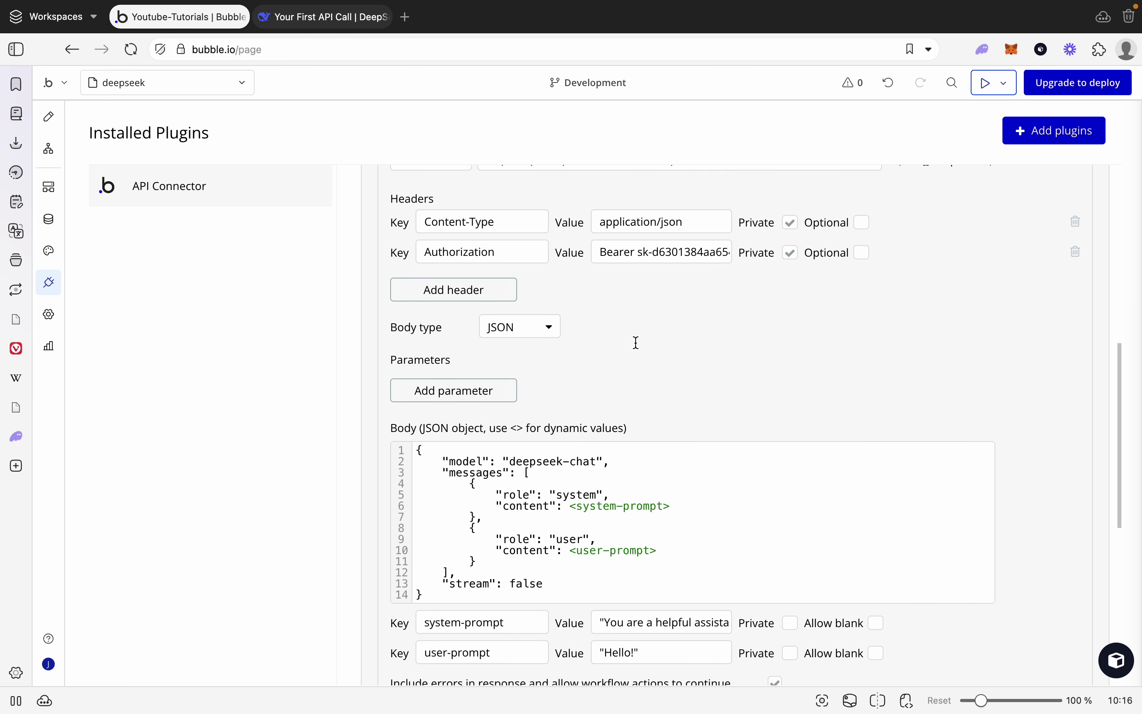
scroll(621, 333, down, 4)
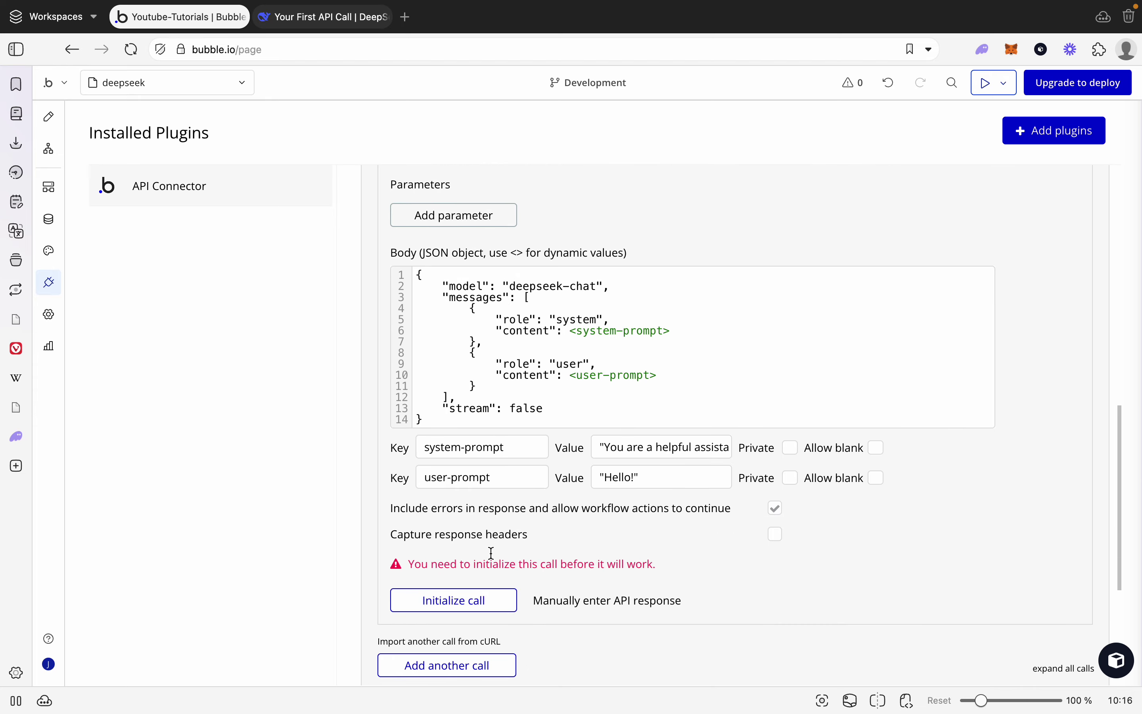
click(472, 600)
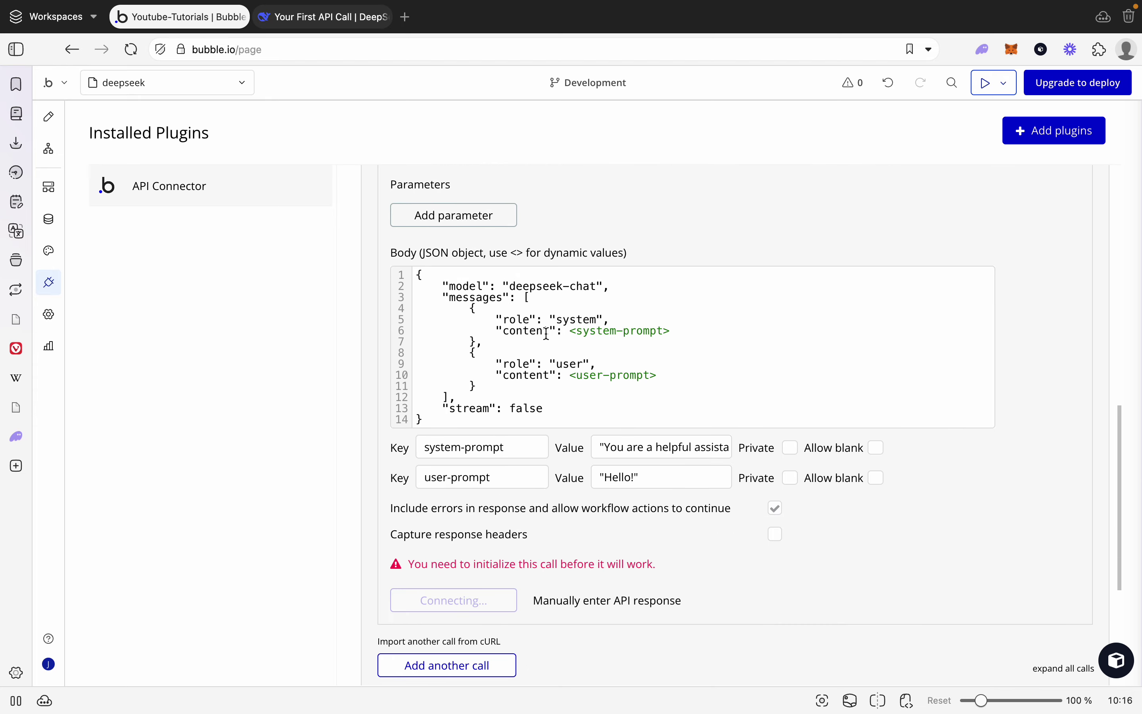
Review the Chat call's returned fields and raw response data, and save the returned data types
mouse_move(542, 330)
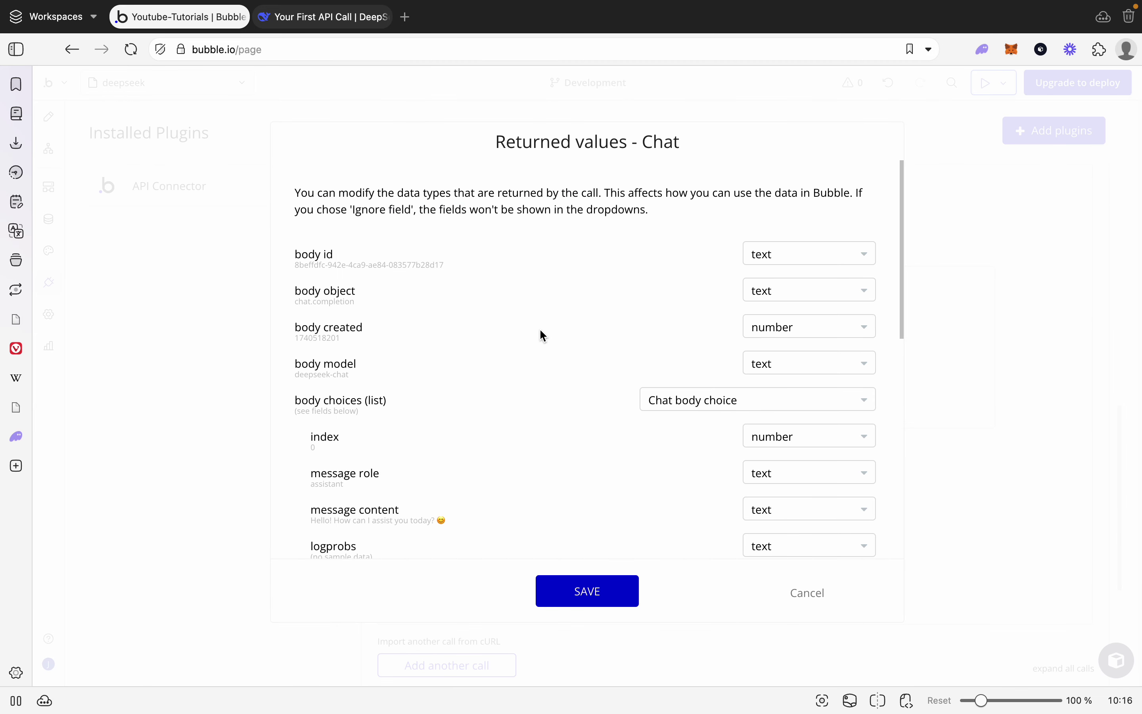
scroll(454, 296, down, 3)
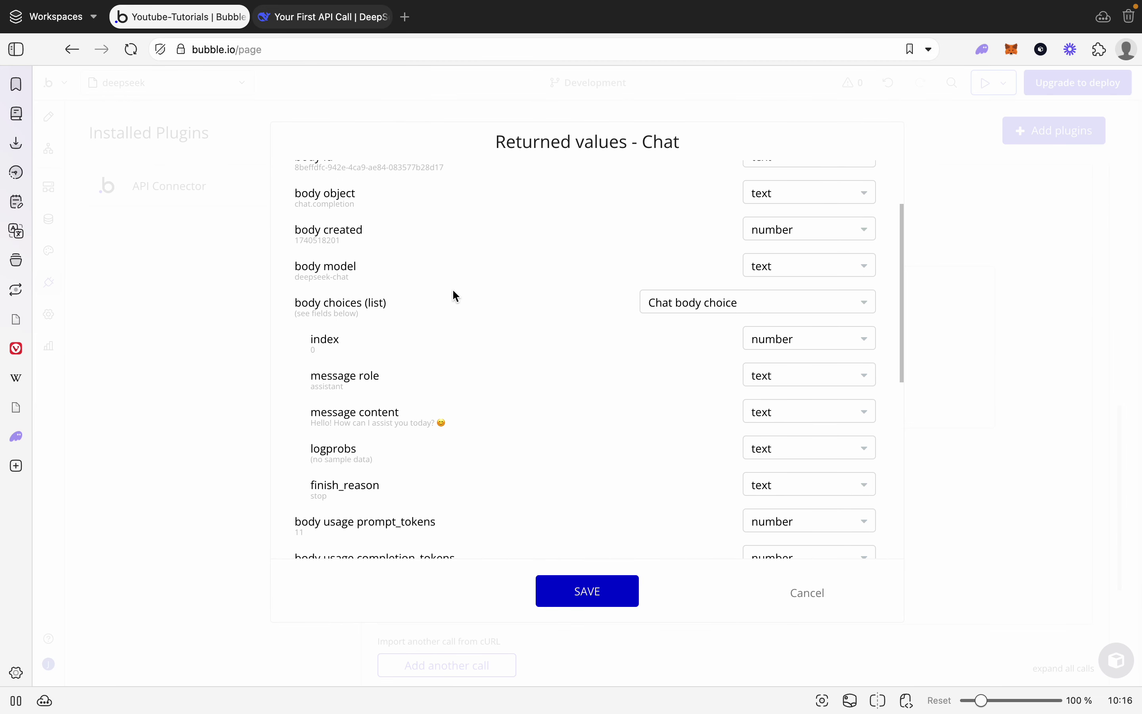
scroll(755, 273, down, 5)
scroll(750, 279, down, 5)
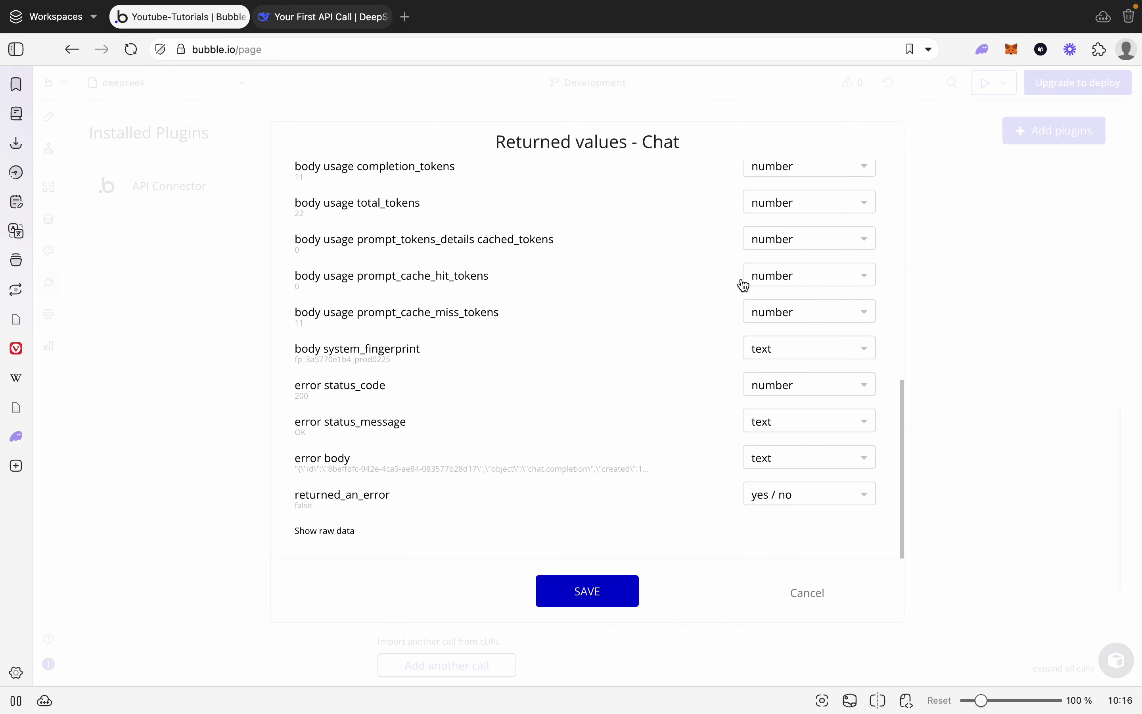
click(324, 534)
scroll(439, 412, down, 10)
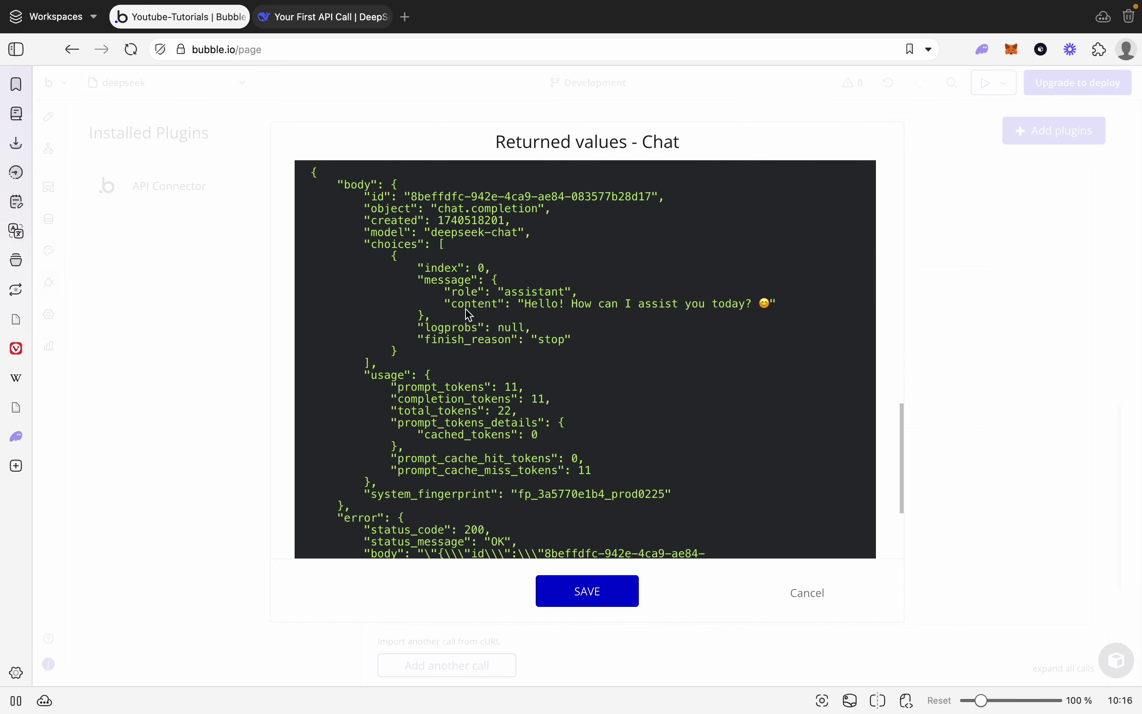
scroll(526, 277, up, 3)
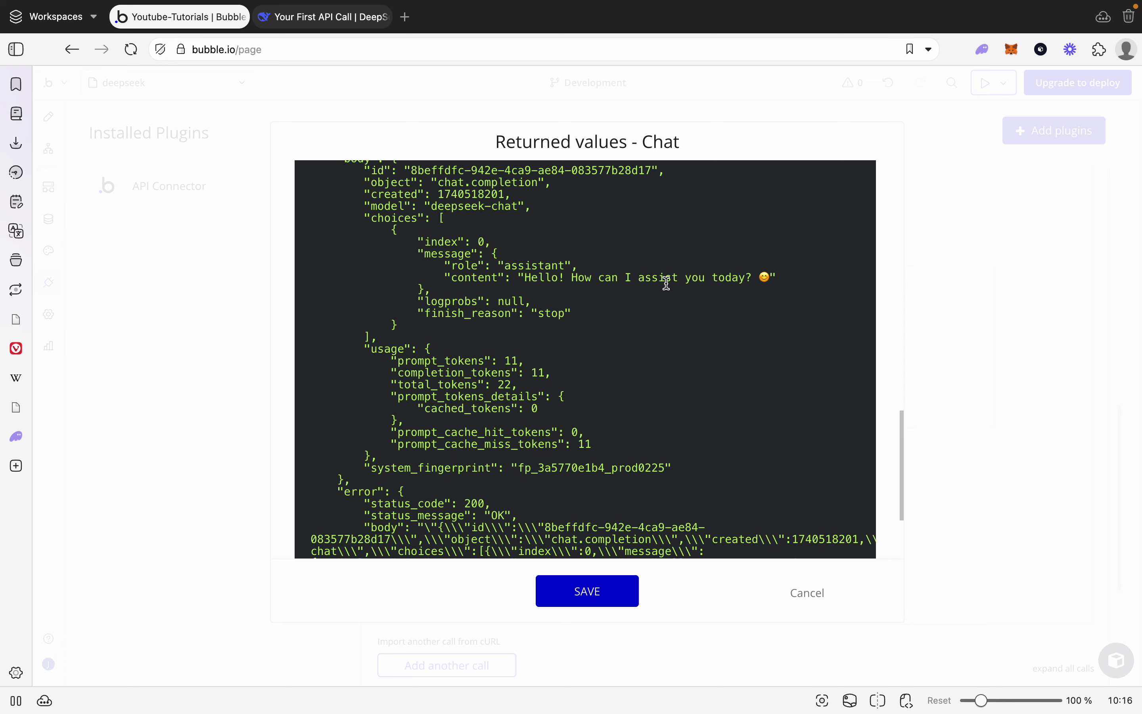
click(579, 590)
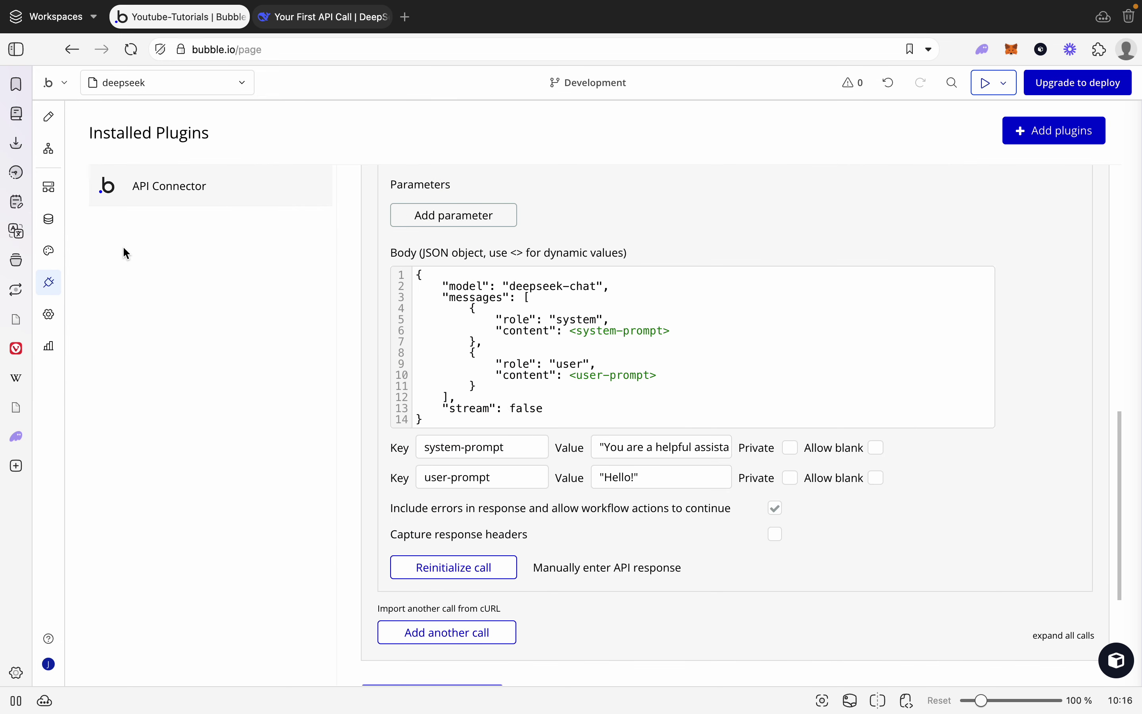
In the deepseek page's design, add a group containing a text element with an input below it
click(50, 124)
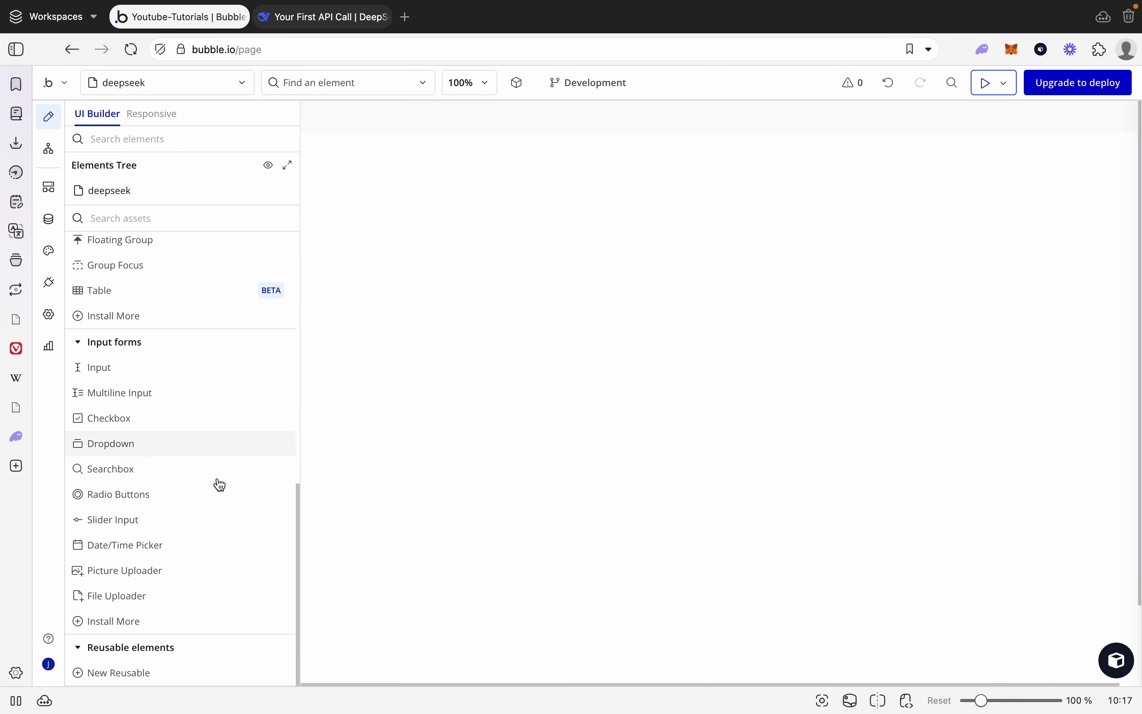
scroll(209, 464, up, 6)
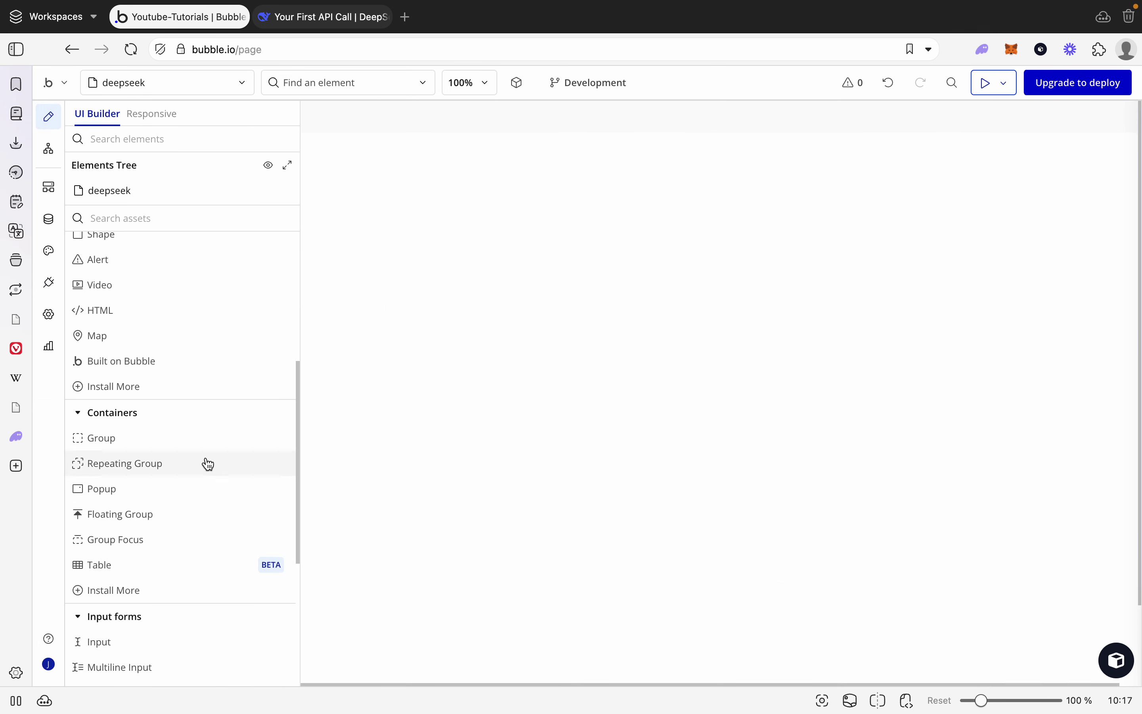
drag(203, 441, 506, 320)
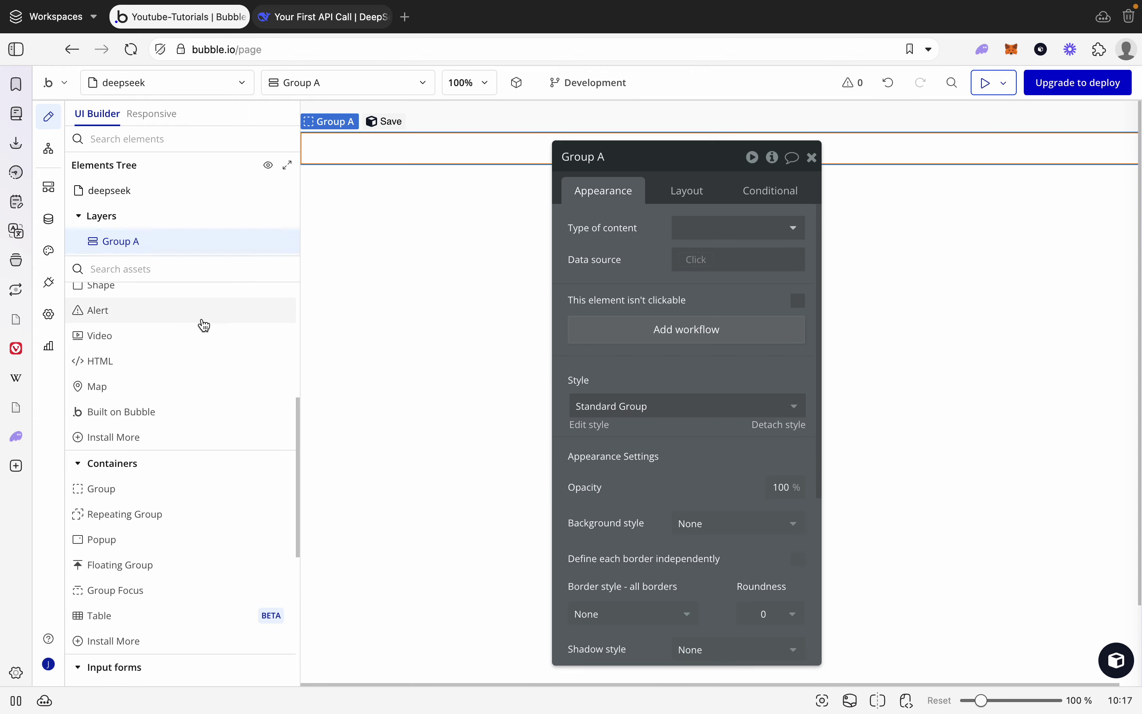
scroll(189, 359, up, 6)
drag(156, 446, 361, 170)
scroll(148, 484, down, 10)
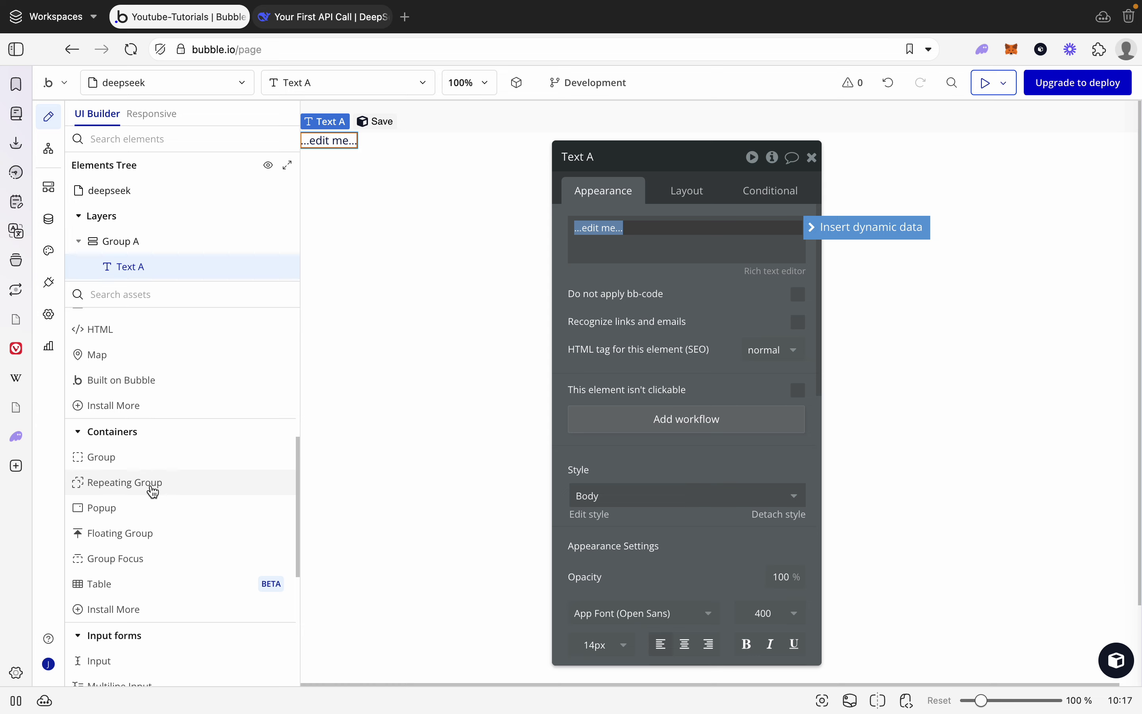
drag(114, 585, 384, 161)
click(443, 263)
Copy the group with its text and input, and paste it twice onto the page below the original
click(533, 162)
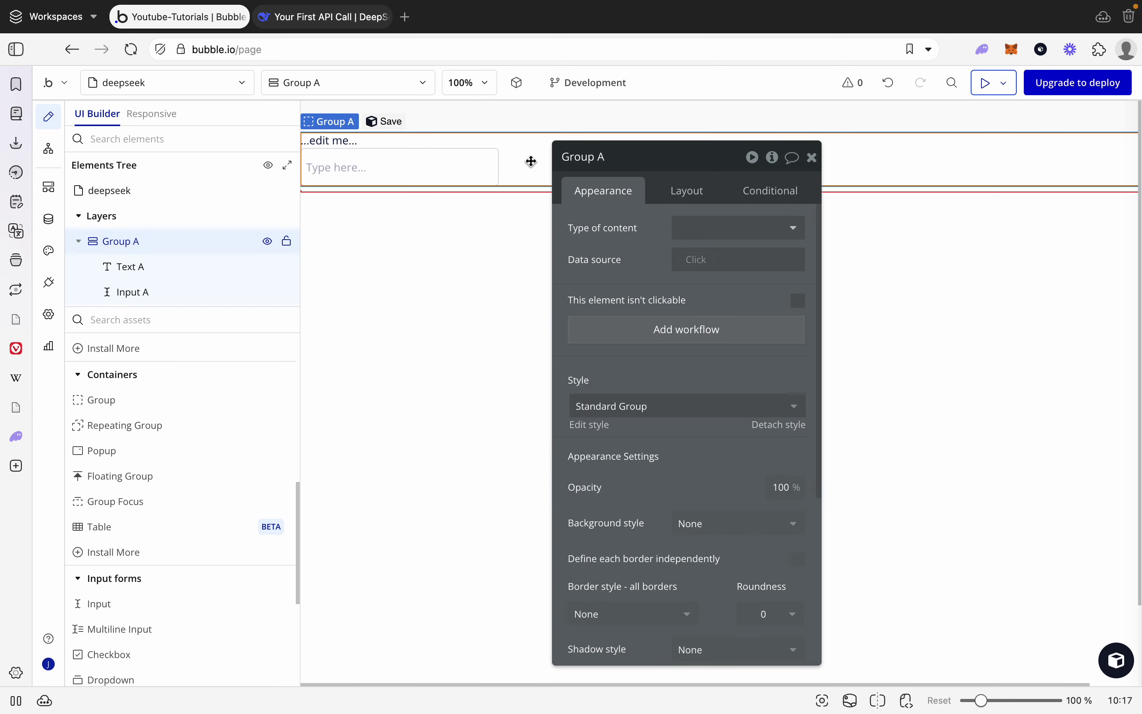
right_click(531, 161)
click(573, 336)
click(472, 284)
right_click(472, 283)
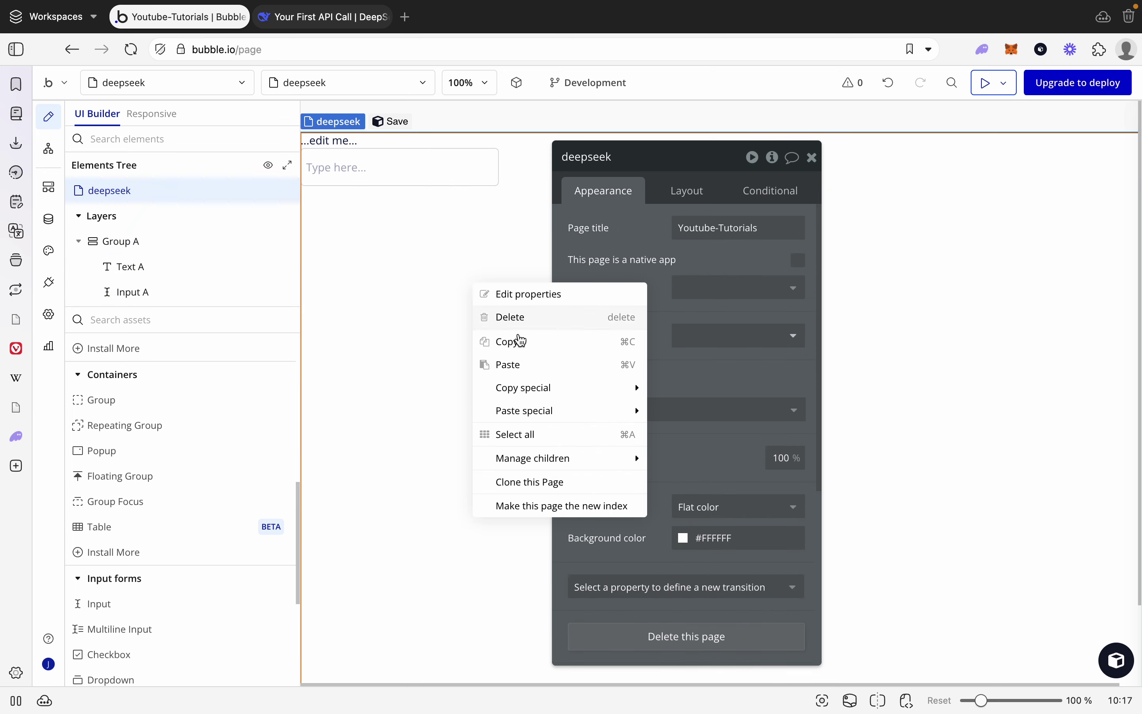
click(519, 364)
click(438, 355)
right_click(437, 355)
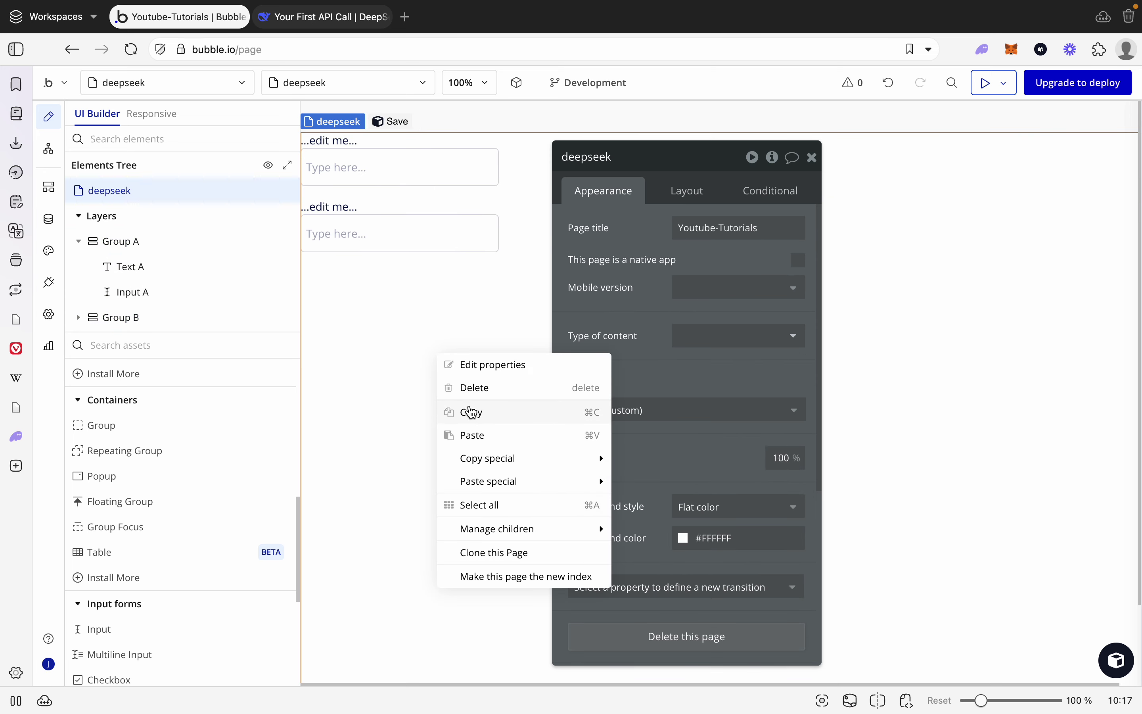
click(471, 432)
Add a button between the second and third groups and label it "Send"
scroll(196, 538, down, 1)
scroll(140, 521, up, 6)
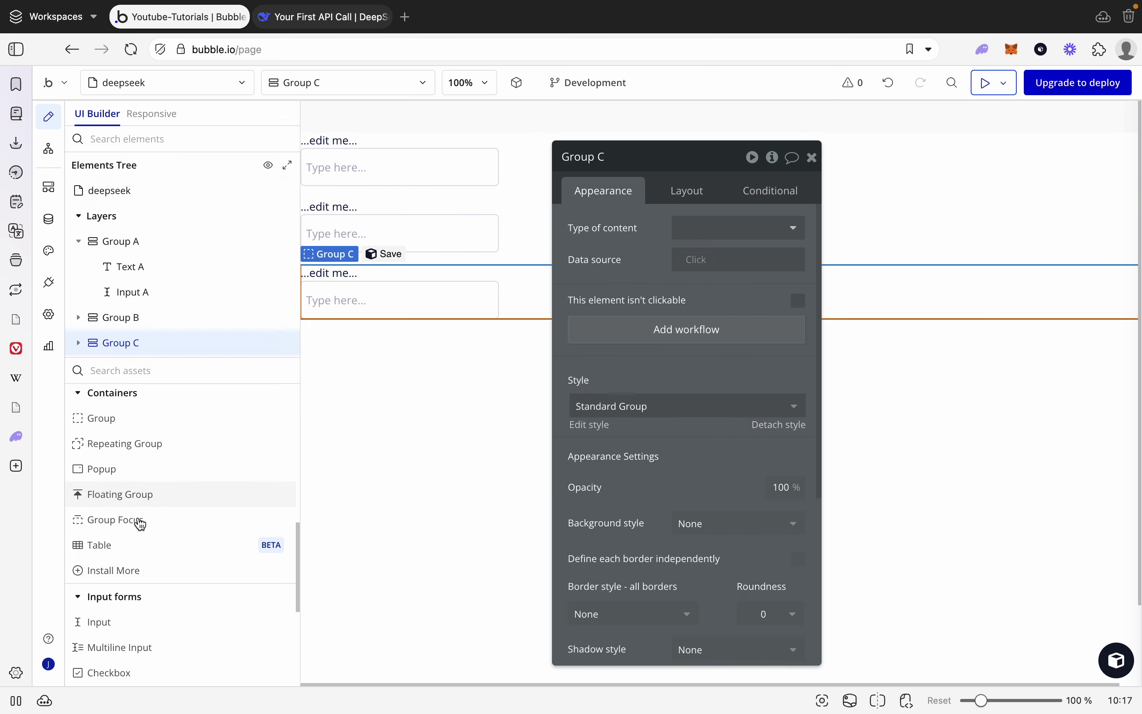
scroll(140, 520, up, 3)
drag(125, 576, 411, 261)
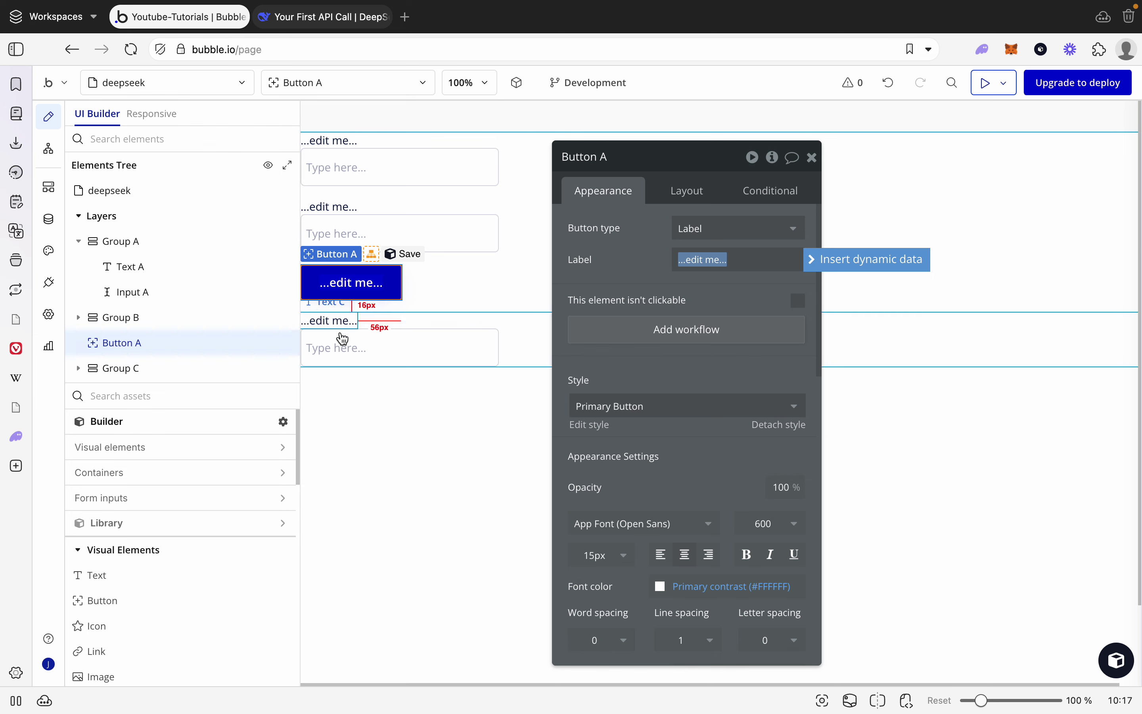
click(705, 260)
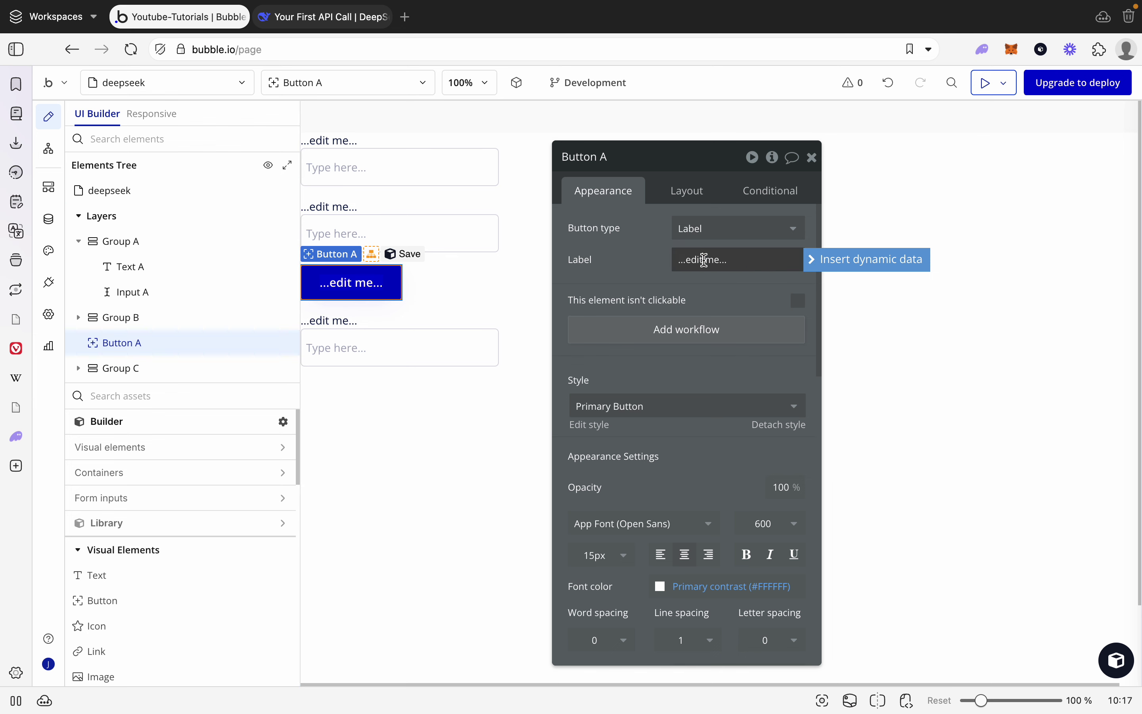
key(super+a)
text(Send)
Change the first group's text to "System Prompt" and the second group's text to "User Prompt"
click(352, 143)
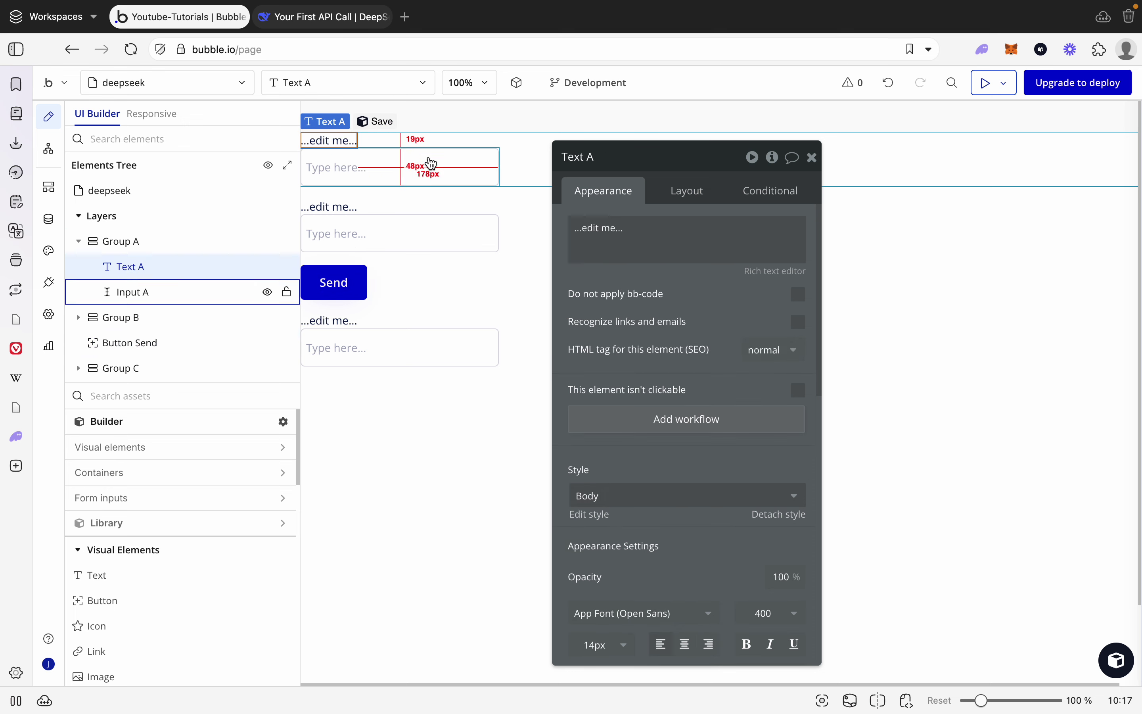
click(623, 226)
key(super+a)
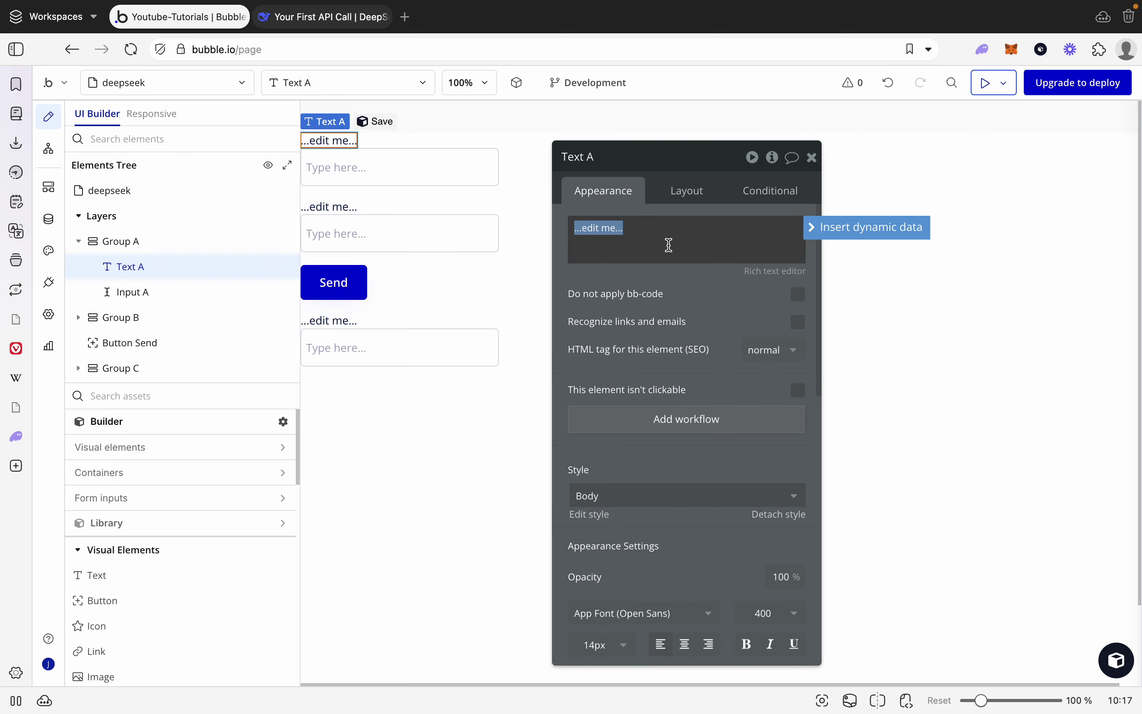
text(System Prompt)
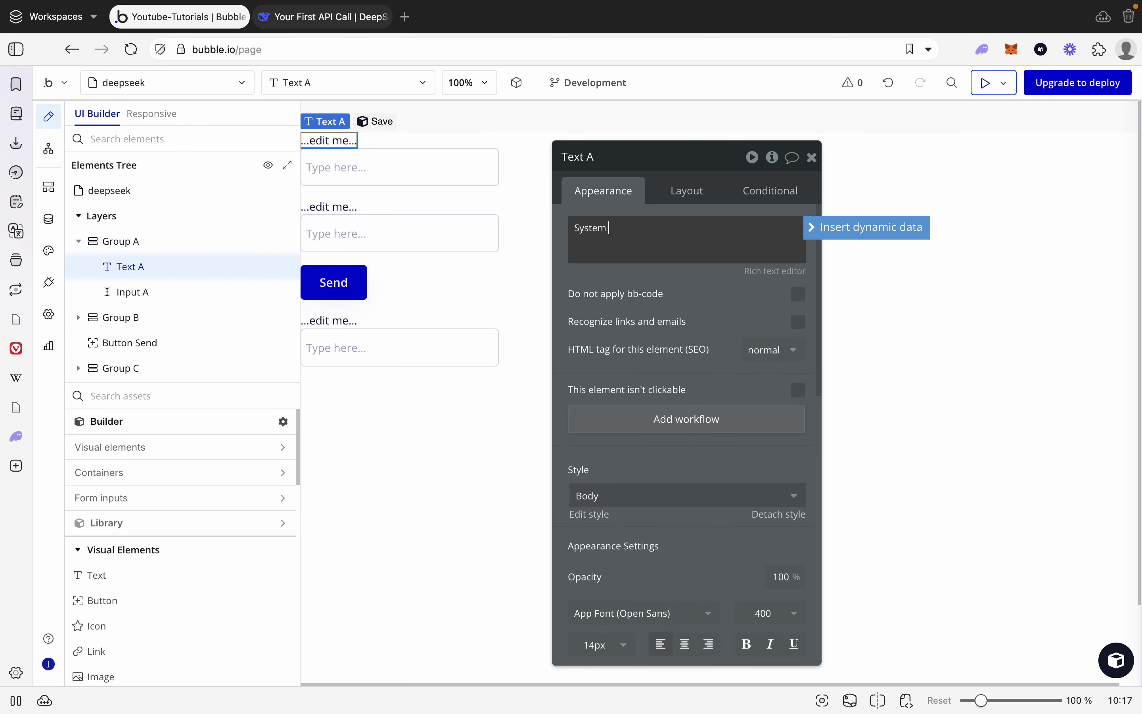
click(352, 208)
click(641, 238)
key(super+a)
text(Us)
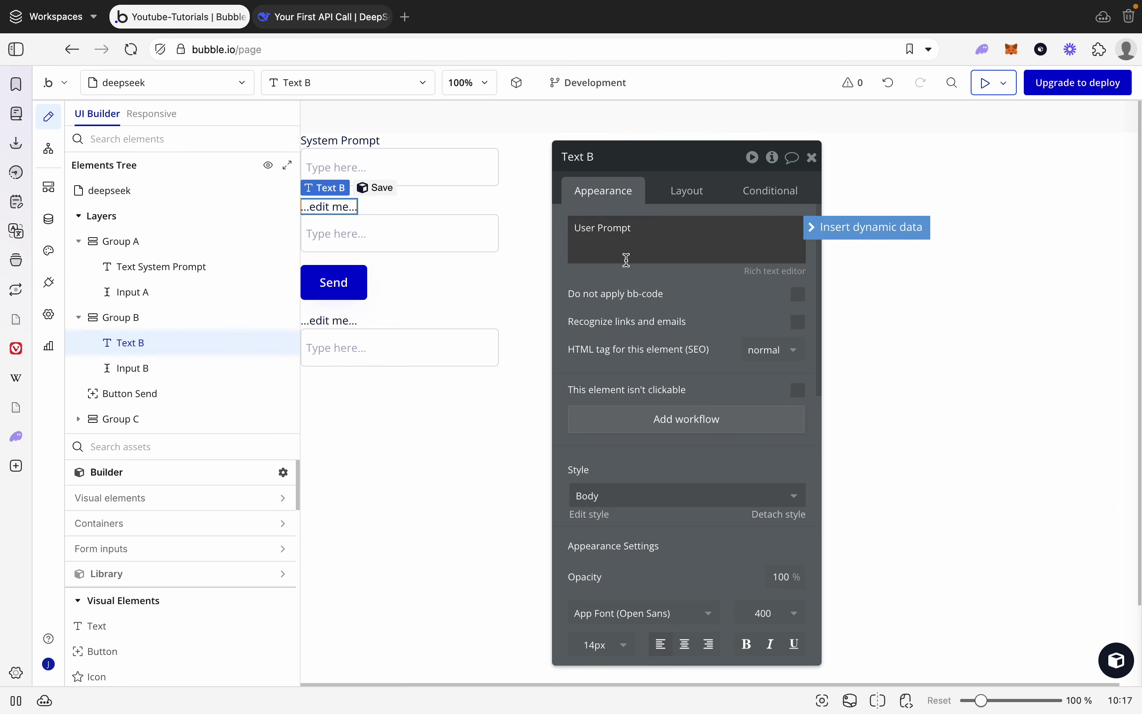
Change the text of the group below the Send button to "Response"
click(328, 321)
click(620, 243)
key(super+a)
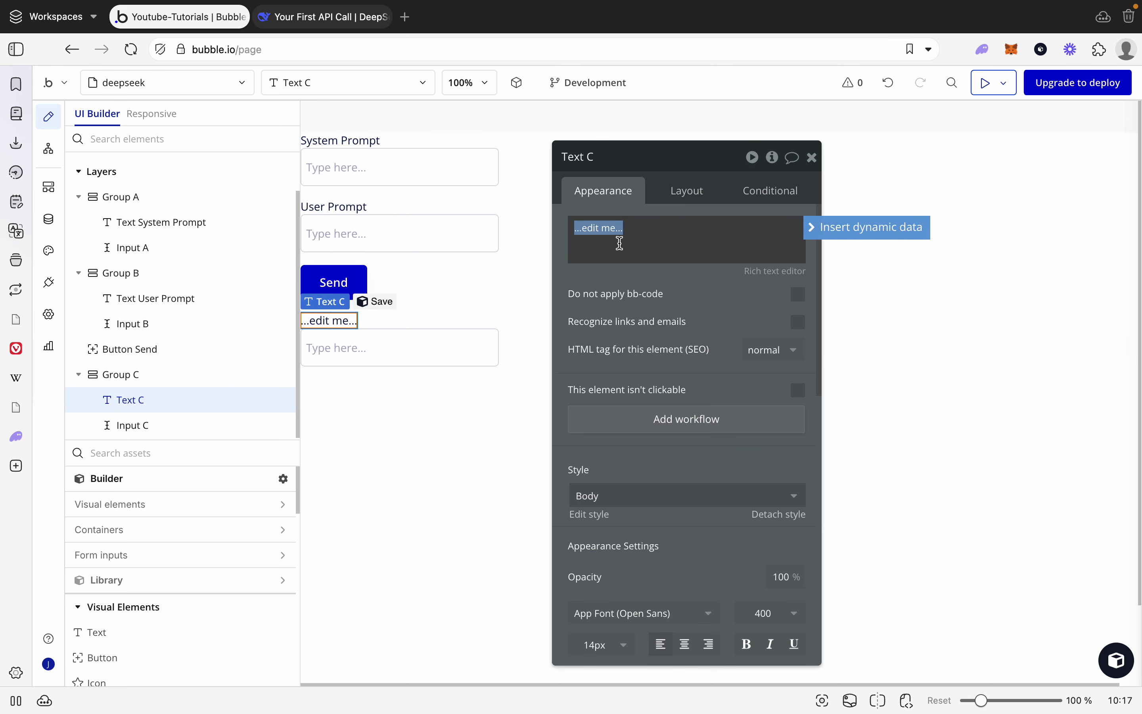
text(R)
click(621, 267)
Add a multiline input under the Response text and delete the single-line input from that group
scroll(169, 548, down, 5)
scroll(168, 553, down, 10)
drag(148, 506, 426, 350)
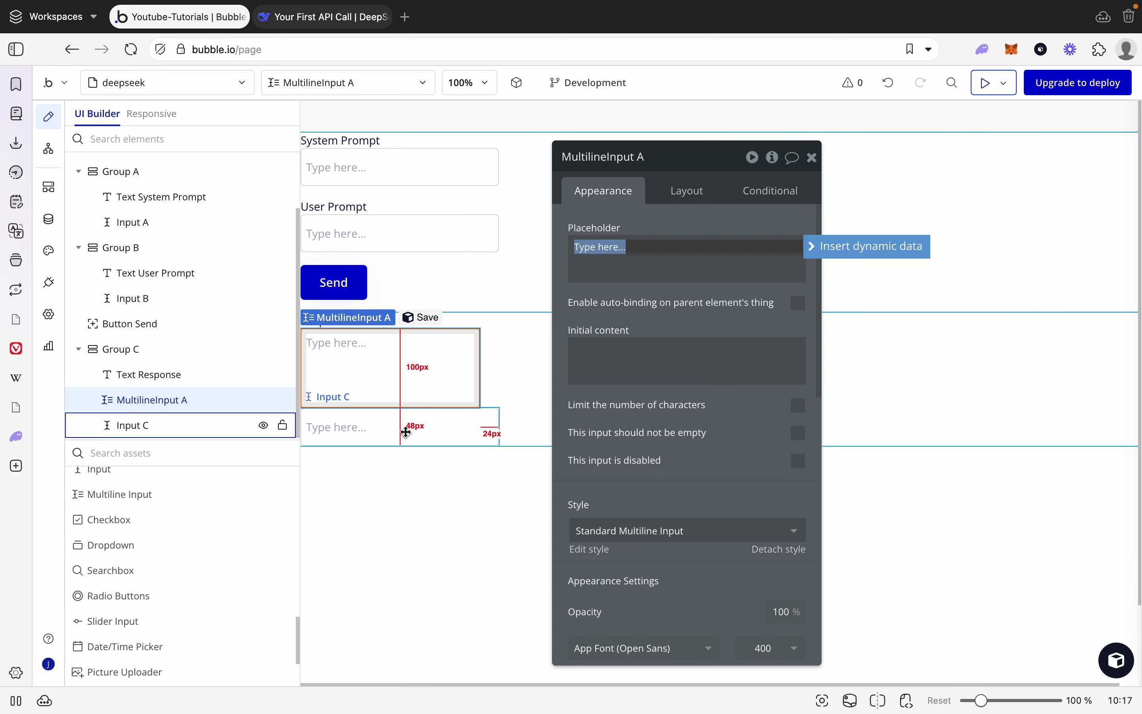
click(406, 432)
key(Delete)
Turn off the fixed width of the multiline input in the Response group
double_click(390, 378)
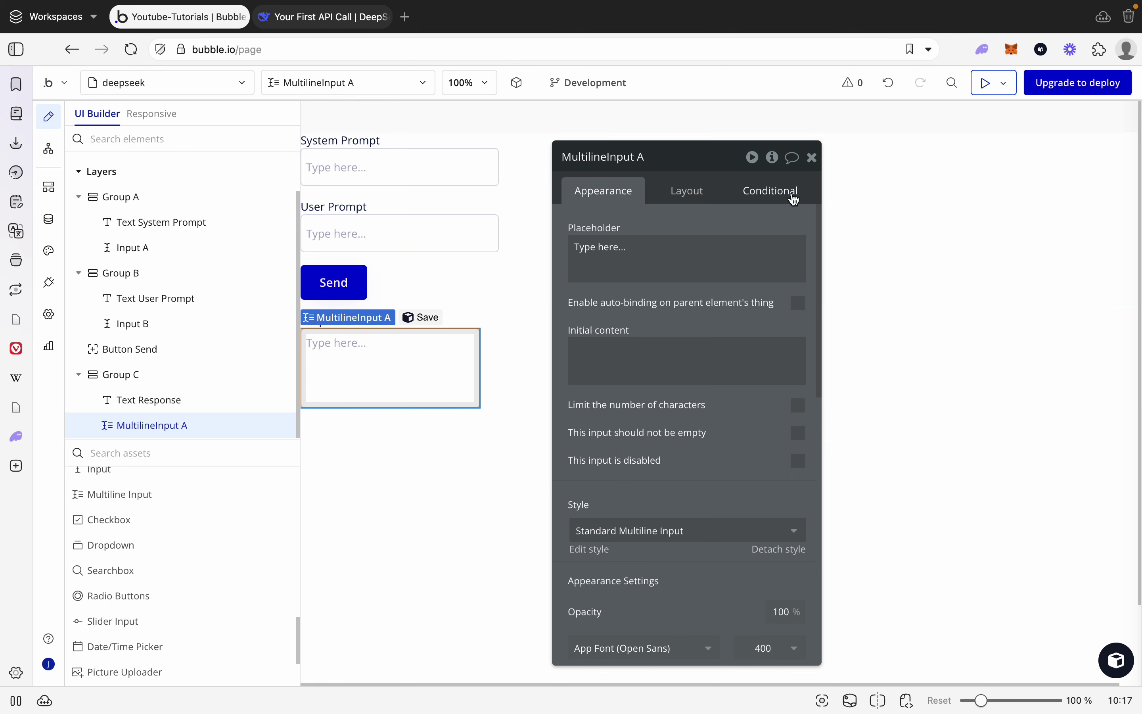
click(676, 192)
click(797, 380)
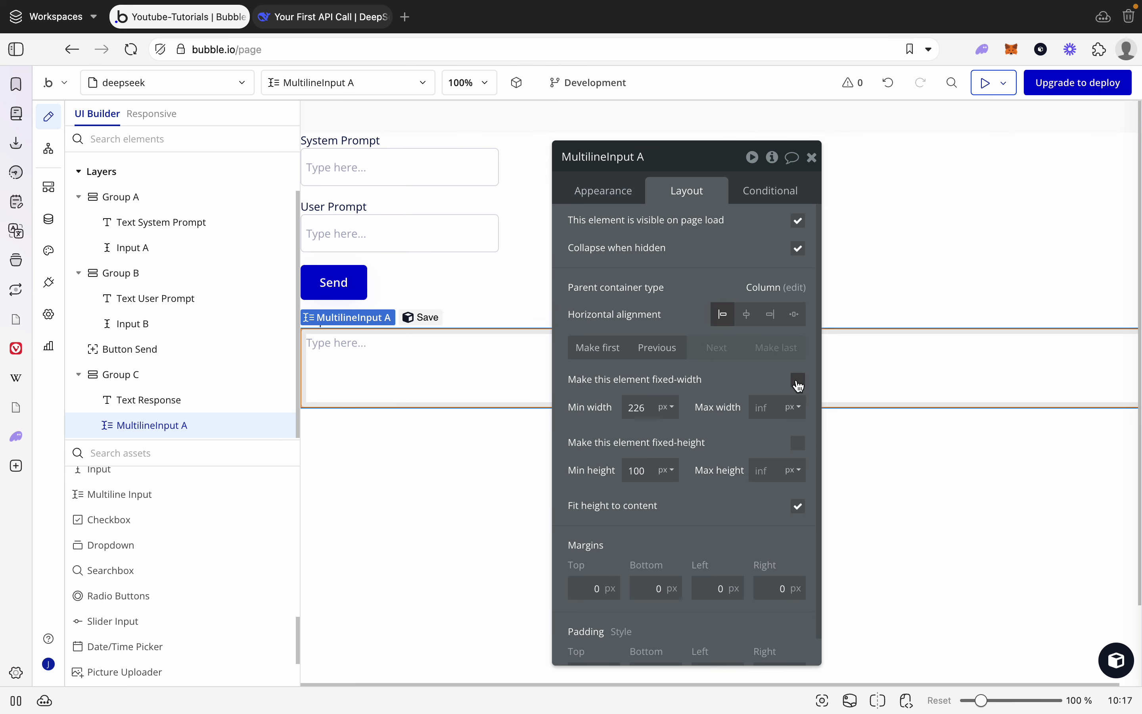
click(469, 300)
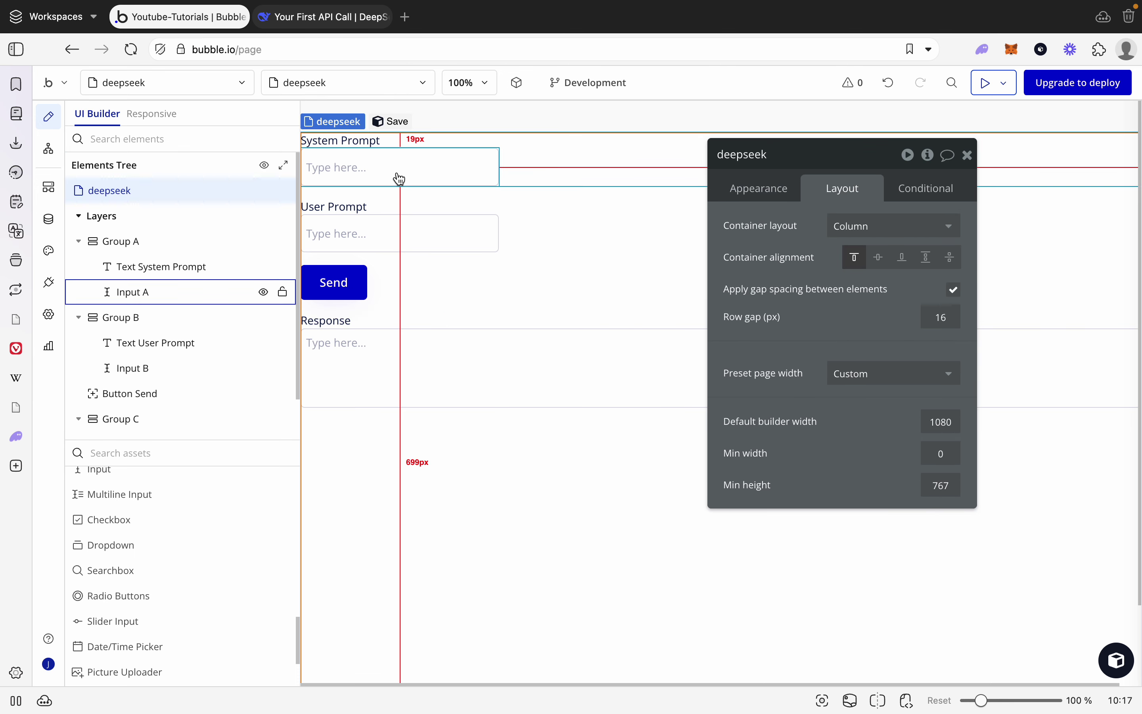
Rename the input under System Prompt as "Input System" and the one under User Prompt as "Input User"
click(400, 179)
click(790, 161)
key(BackSpace)
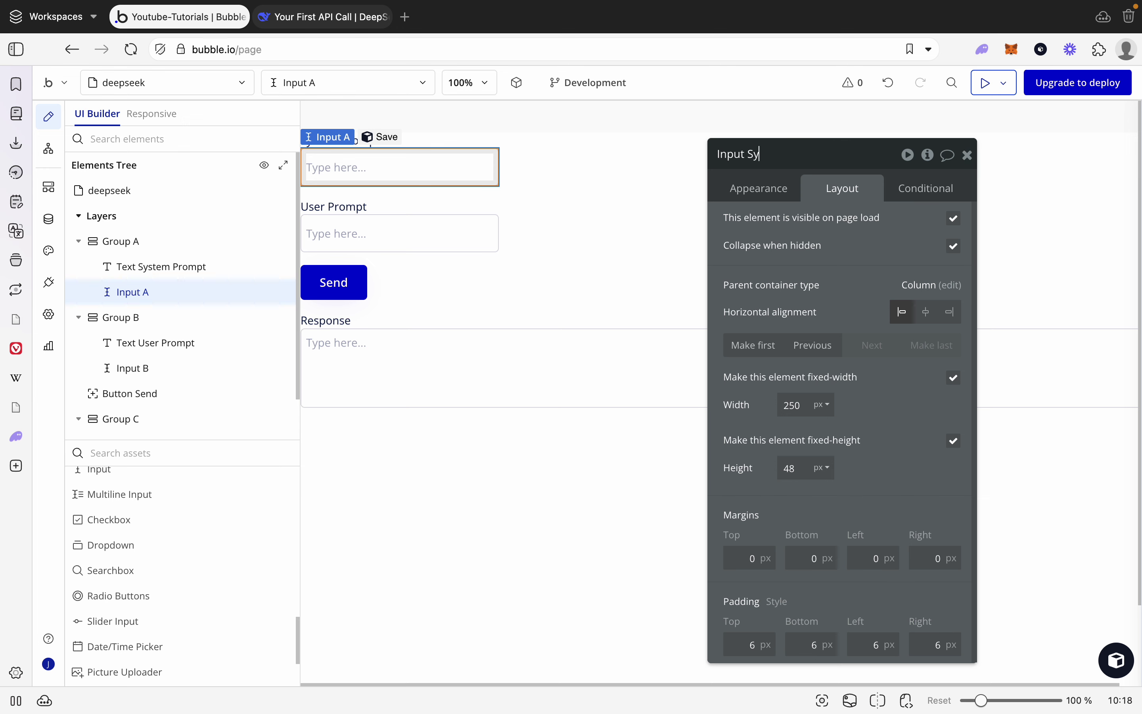
click(446, 234)
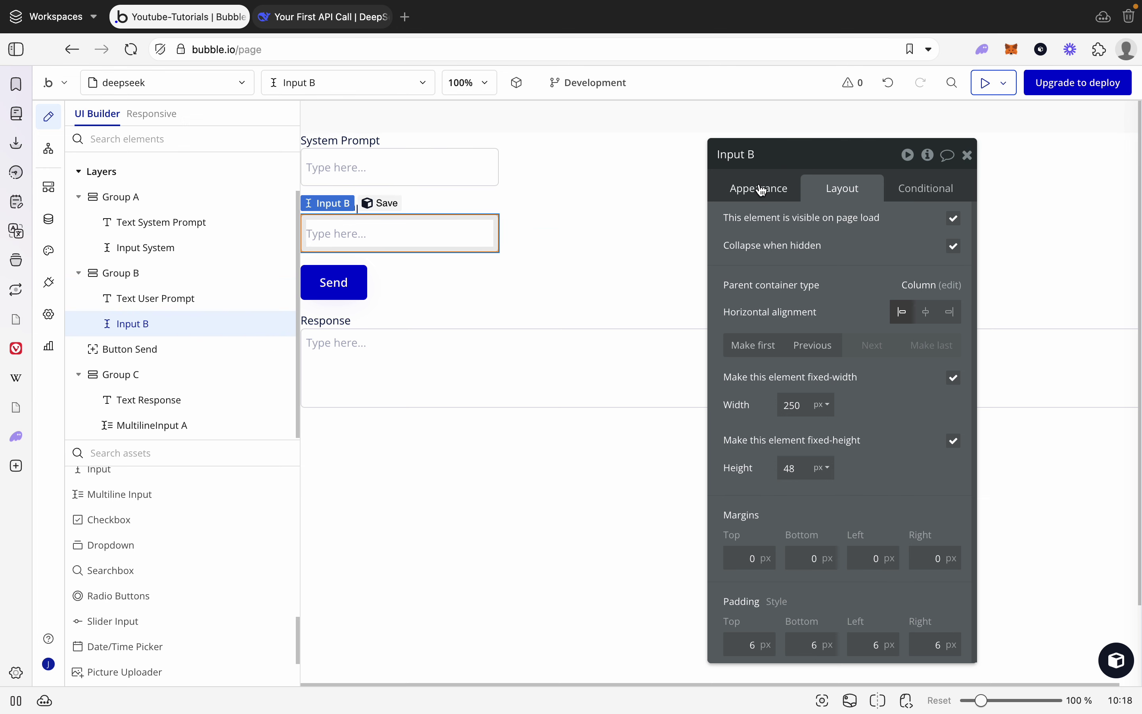
click(767, 153)
key(BackSpace)
text(User)
Rename the multiline input under Response as "MultilineInput Response"
click(514, 362)
click(840, 159)
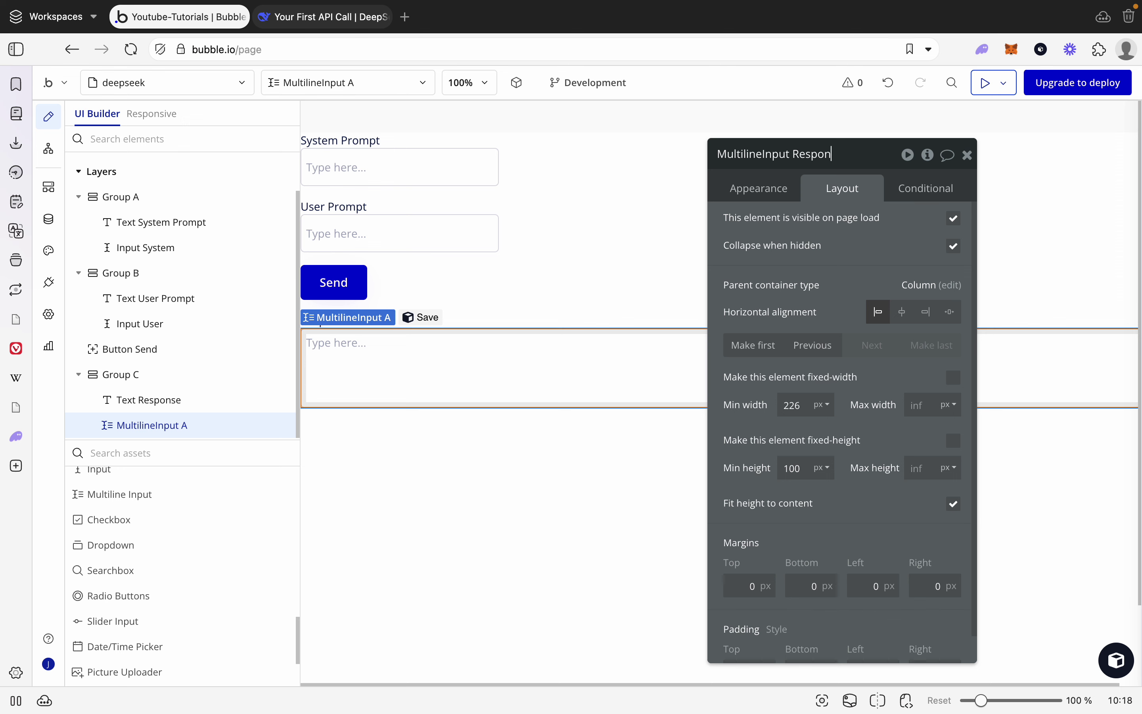
text(Response)
Inspect the deepseek page's Response custom state of type text in the element inspector
click(567, 298)
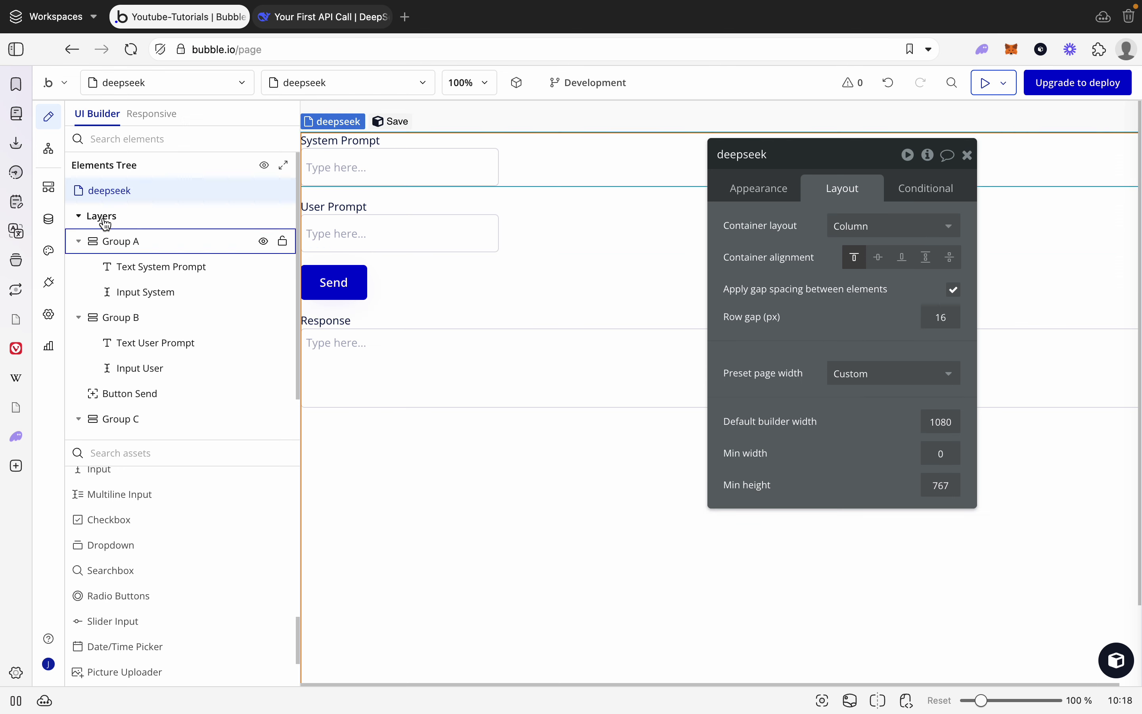
click(929, 164)
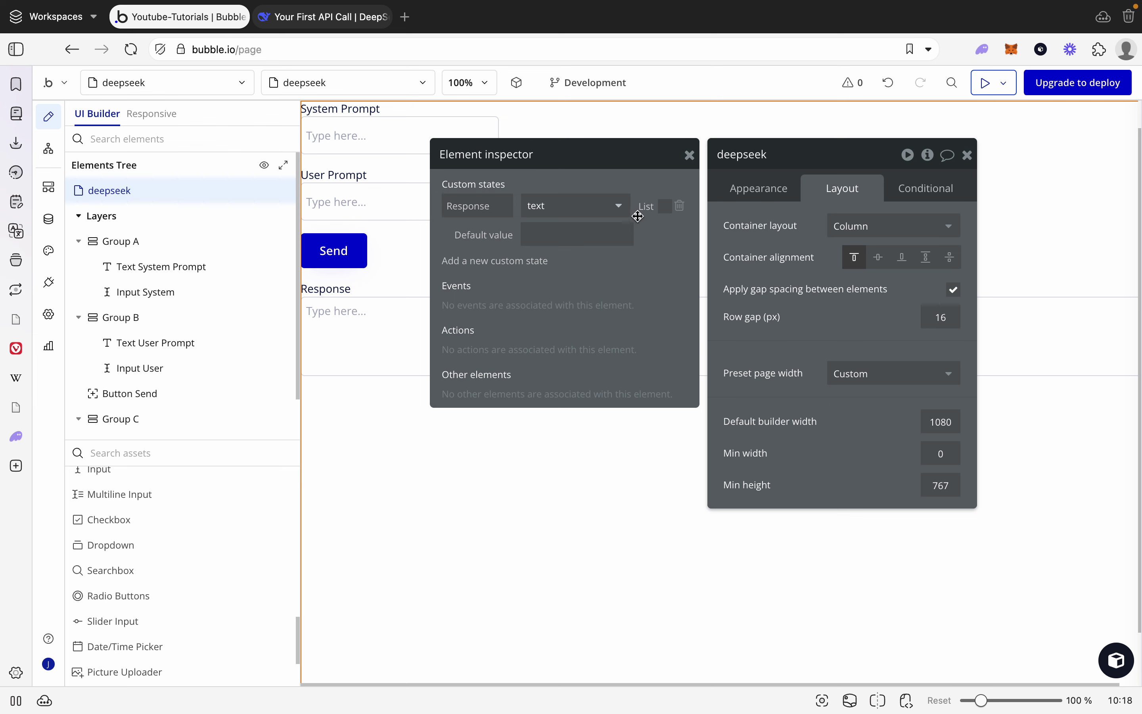
click(681, 207)
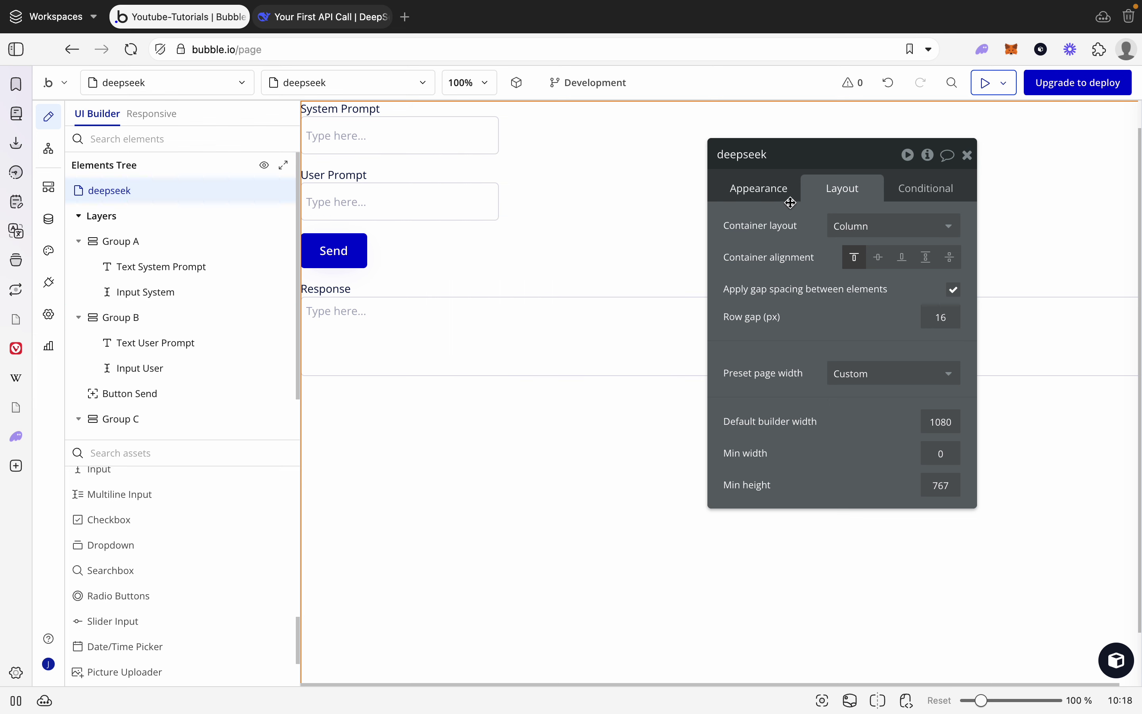
Create a custom state named "response" of type text on the deepseek page
click(928, 156)
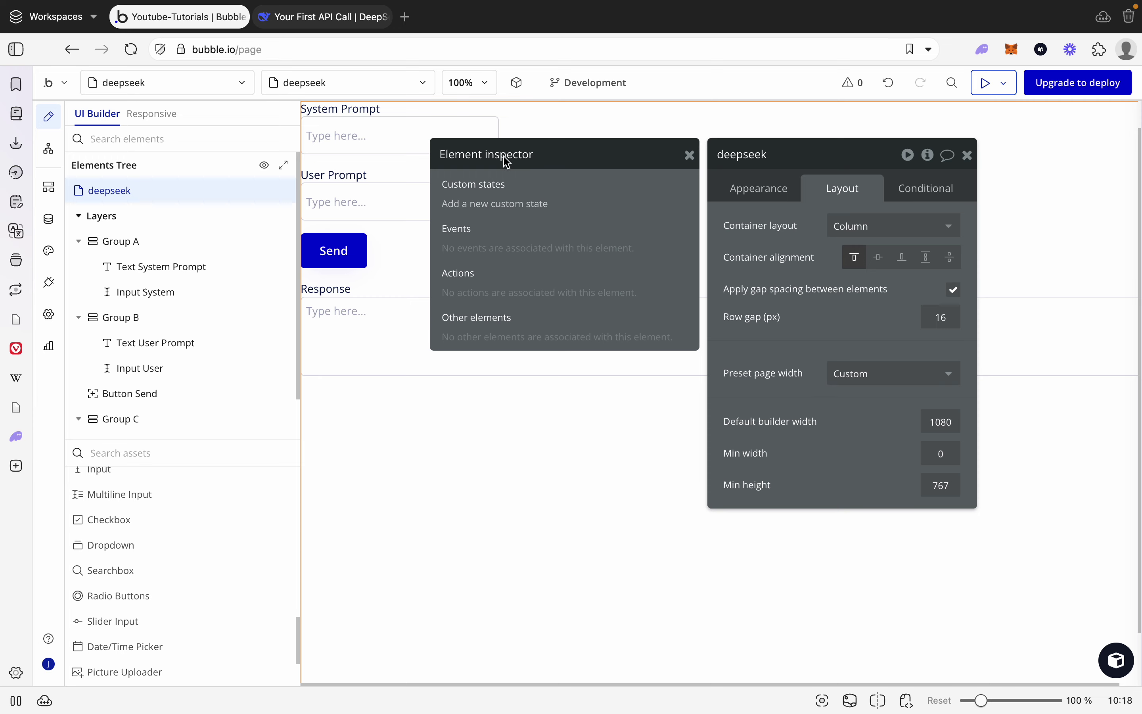
click(493, 204)
click(558, 214)
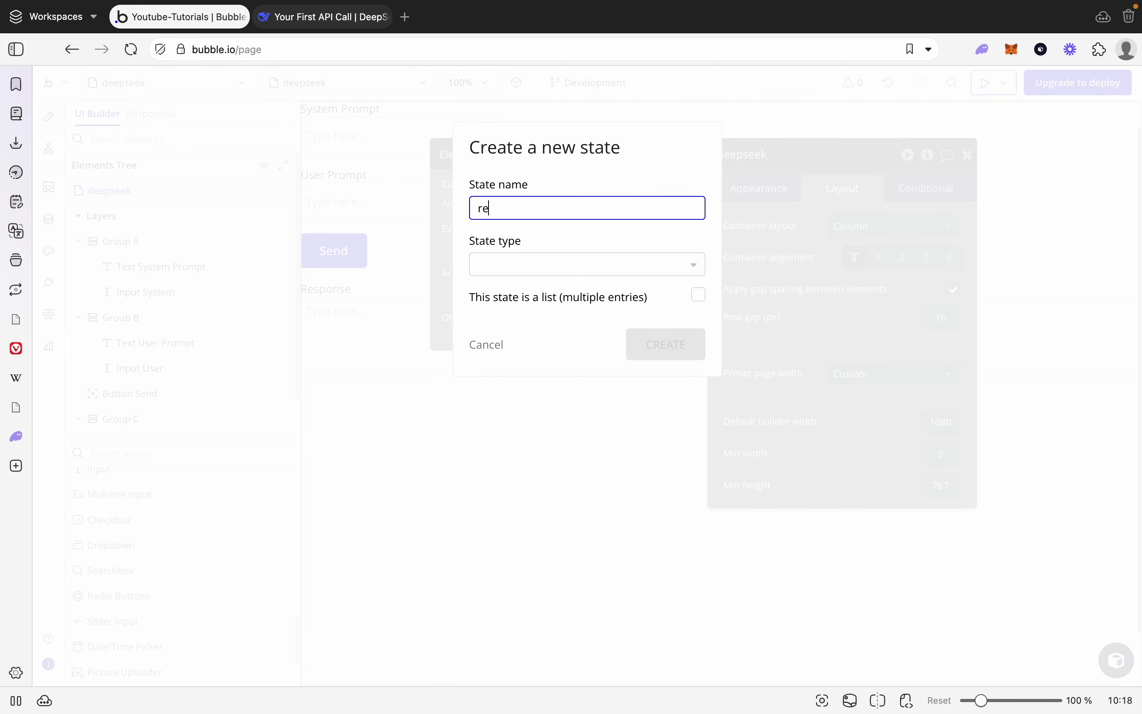
click(558, 267)
text(text)
click(564, 310)
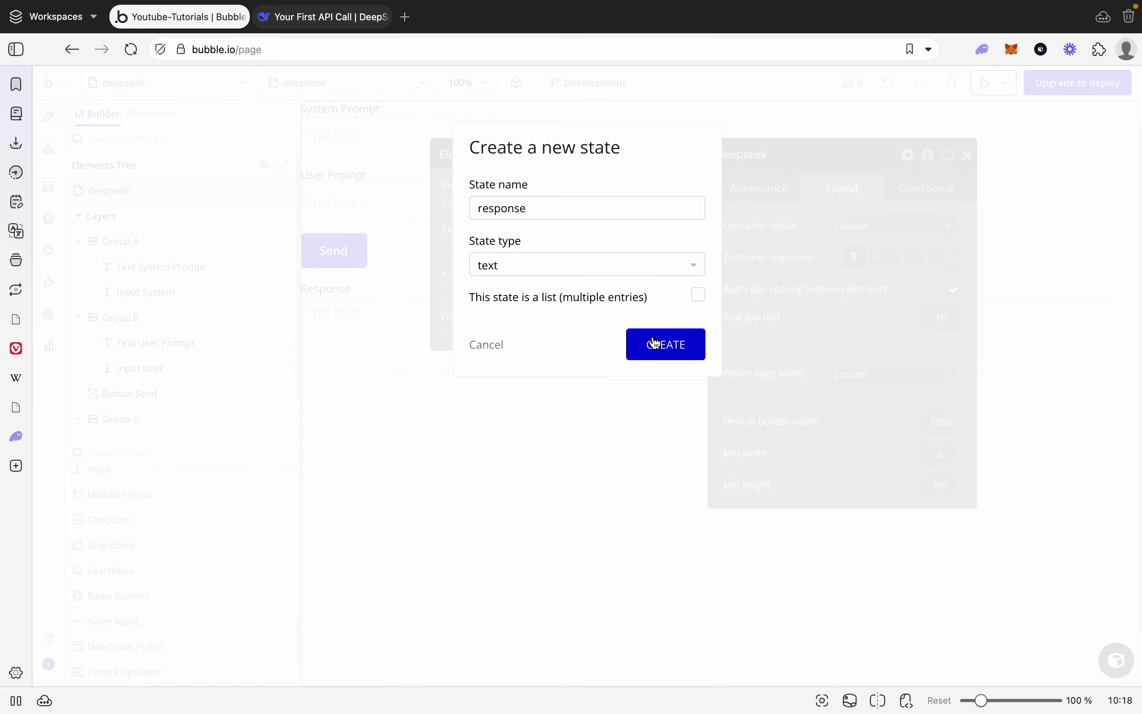
click(655, 344)
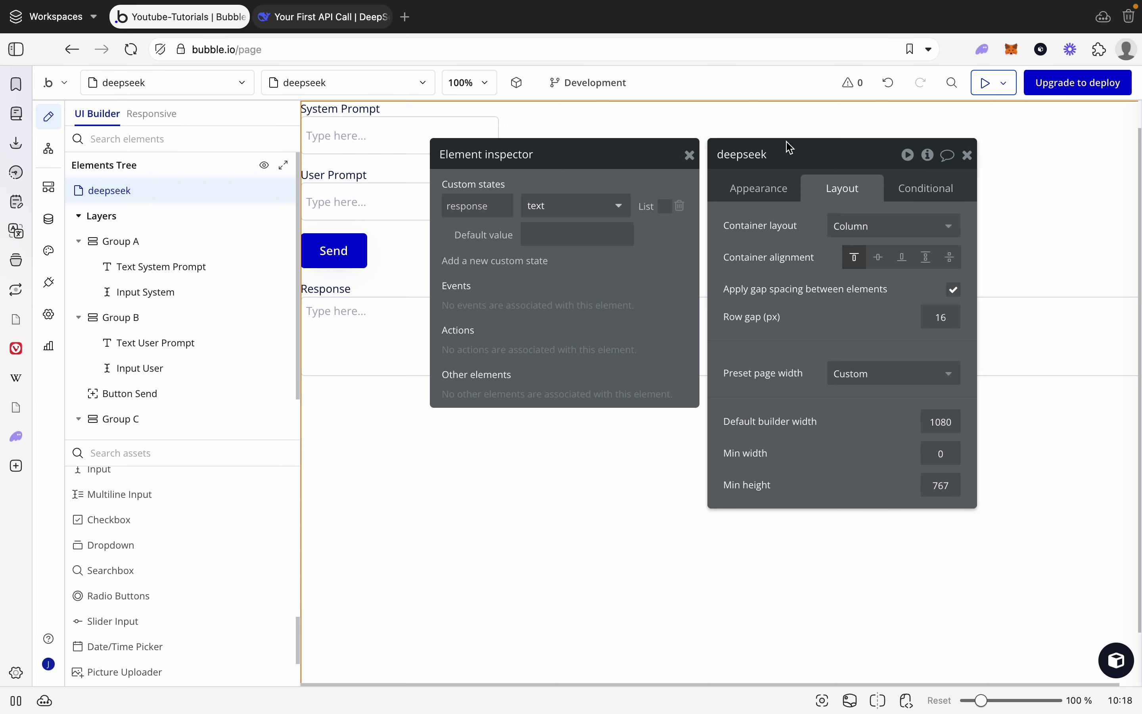
click(690, 155)
Add a workflow to the Send button with the DeepSeek - Chat plugin action as its first step
click(330, 269)
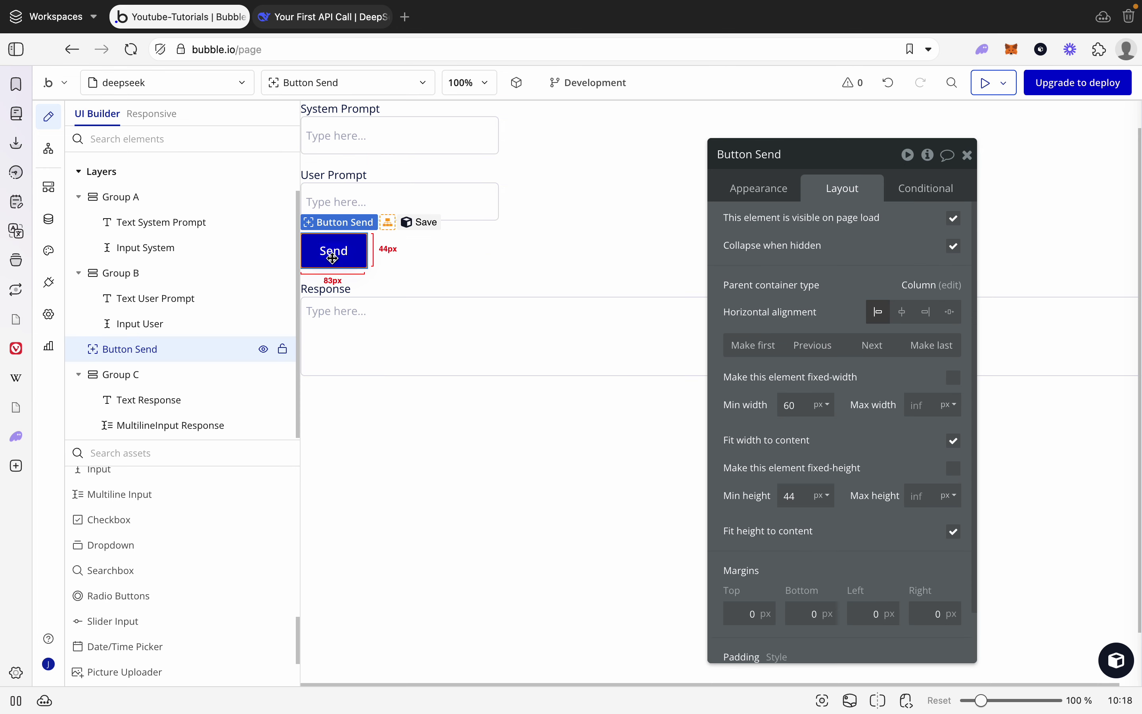
click(761, 191)
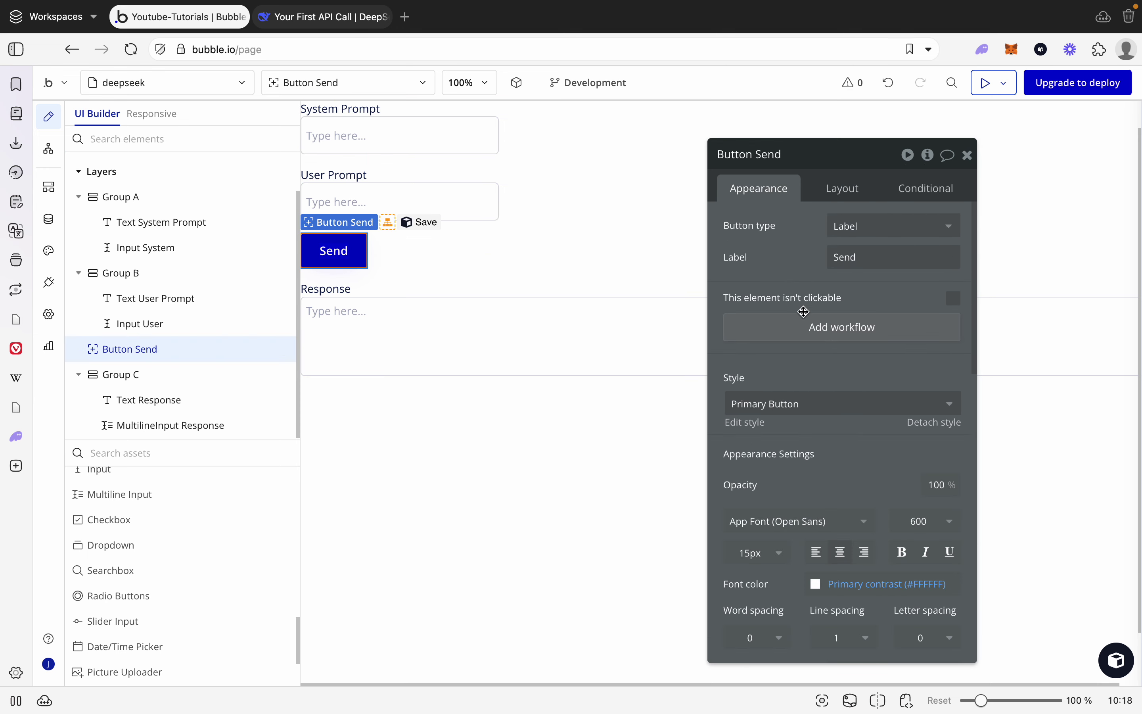
click(823, 327)
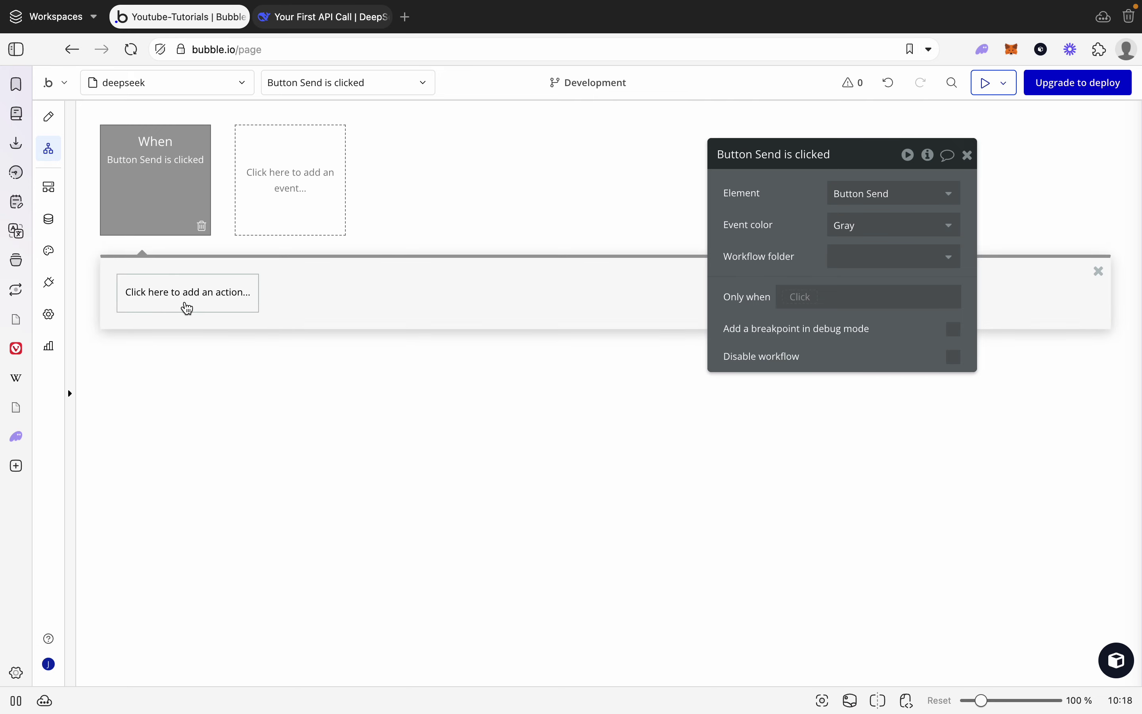
click(186, 306)
mouse_move(184, 538)
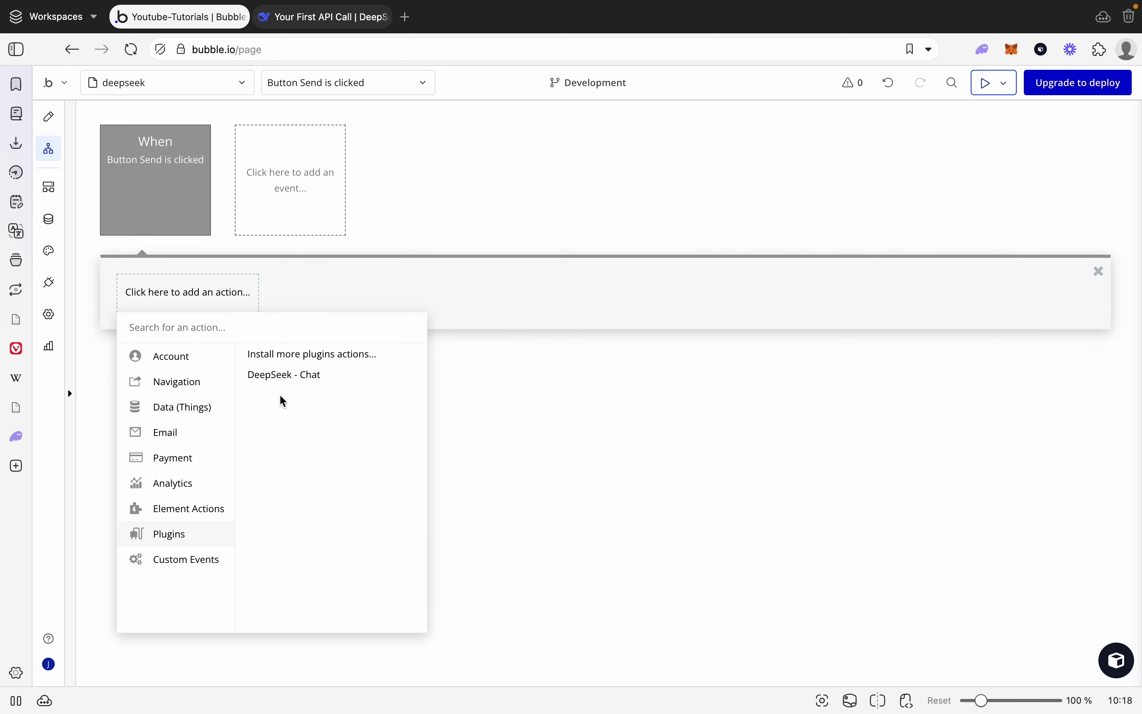
click(280, 378)
drag(750, 218, 549, 268)
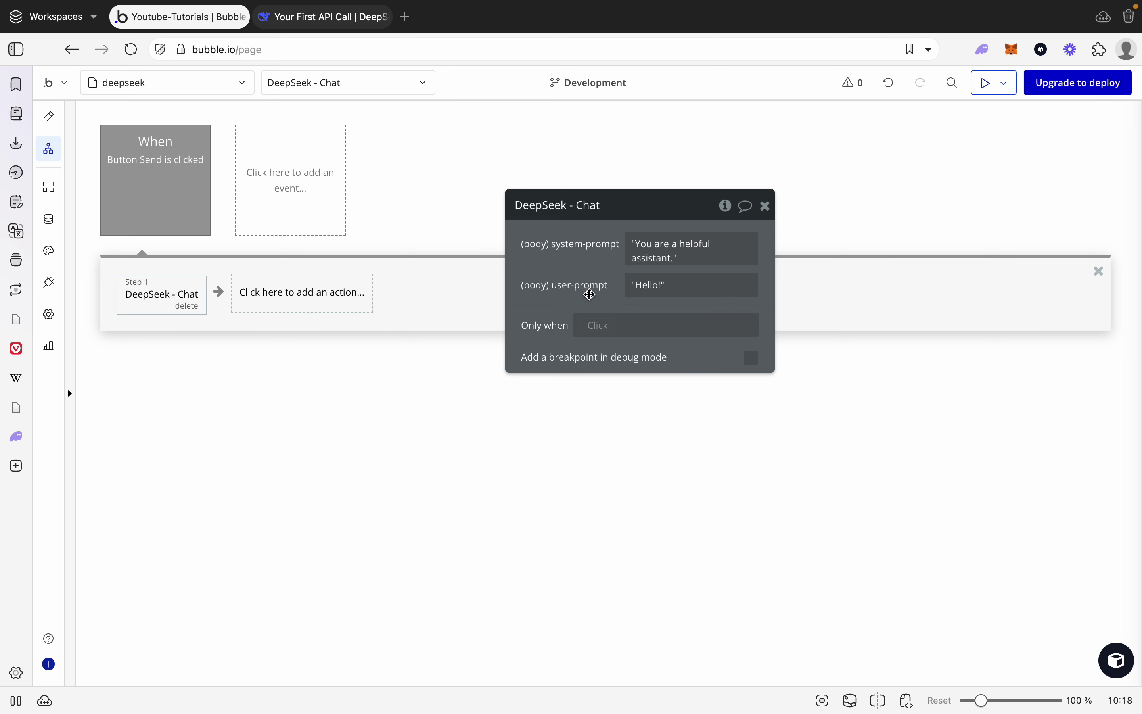
Replace the DeepSeek - Chat action's system-prompt with Input System's value formatted as JSON-safe
click(670, 246)
key(BackSpace)
text(in)
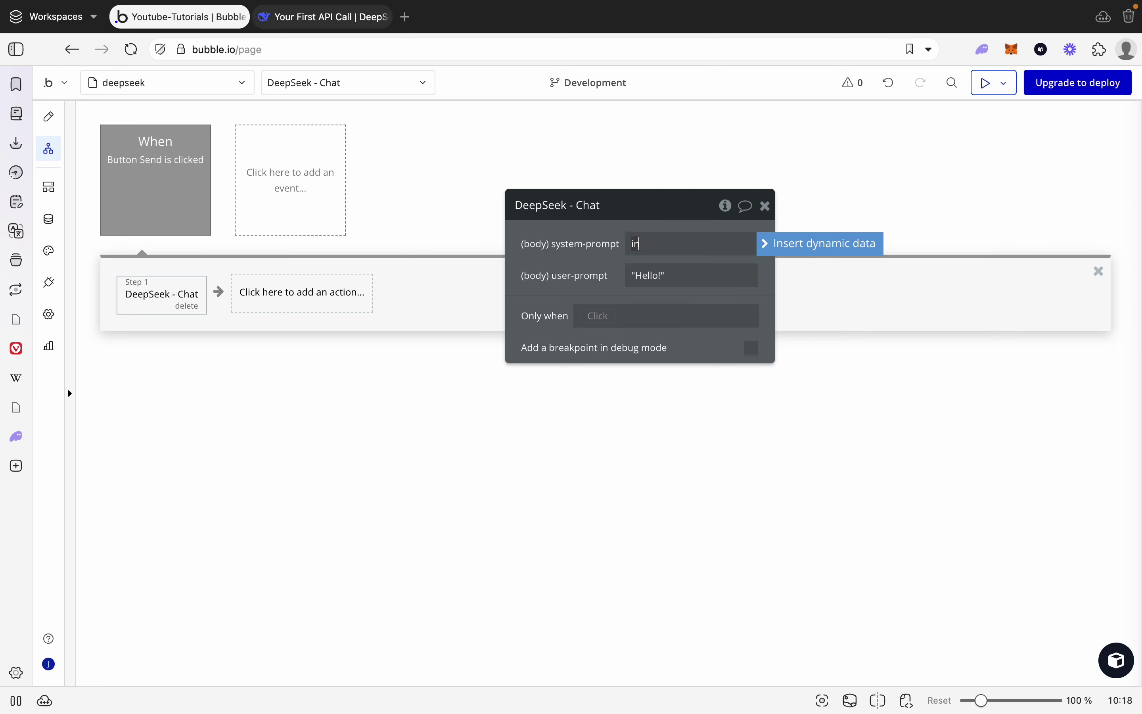
click(786, 243)
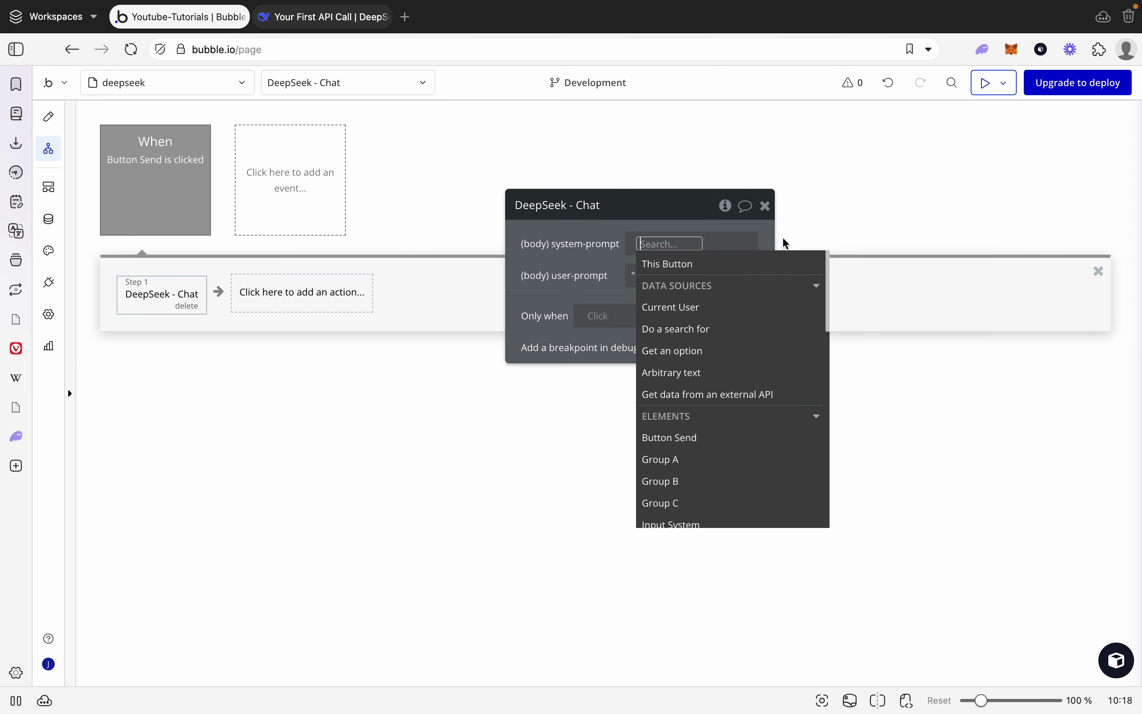
text(input)
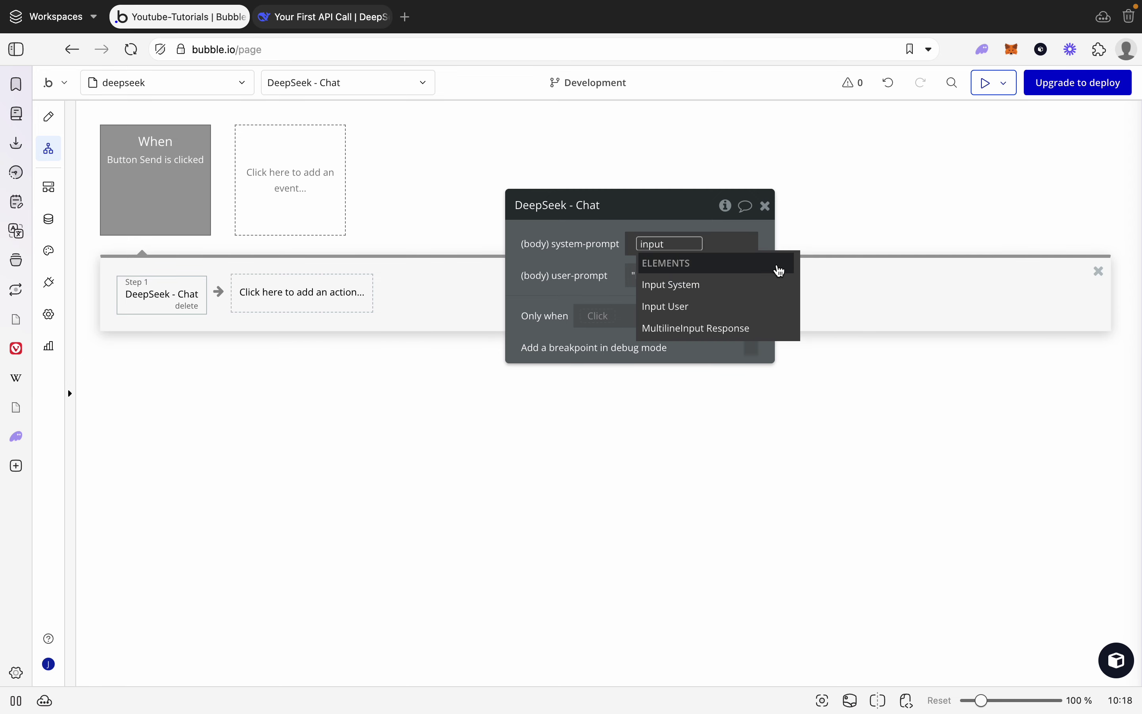
click(722, 289)
click(700, 300)
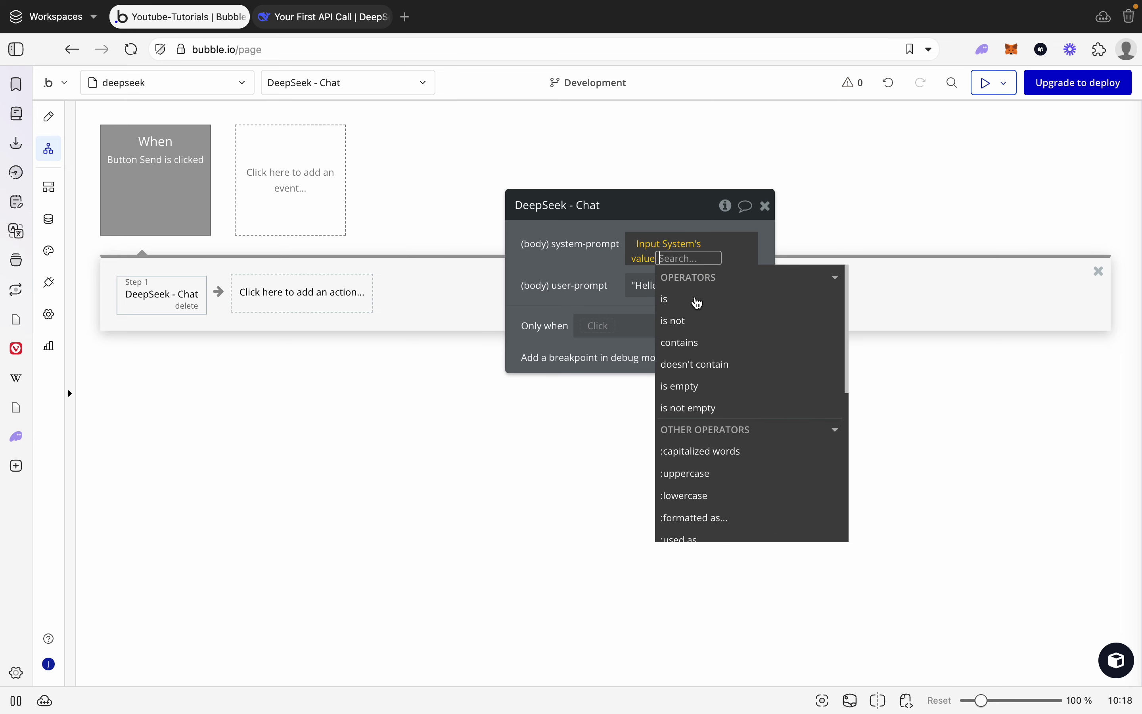
text(j)
click(717, 299)
click(609, 285)
Replace the DeepSeek - Chat action's user-prompt with Input User's value formatted as JSON-safe
click(631, 300)
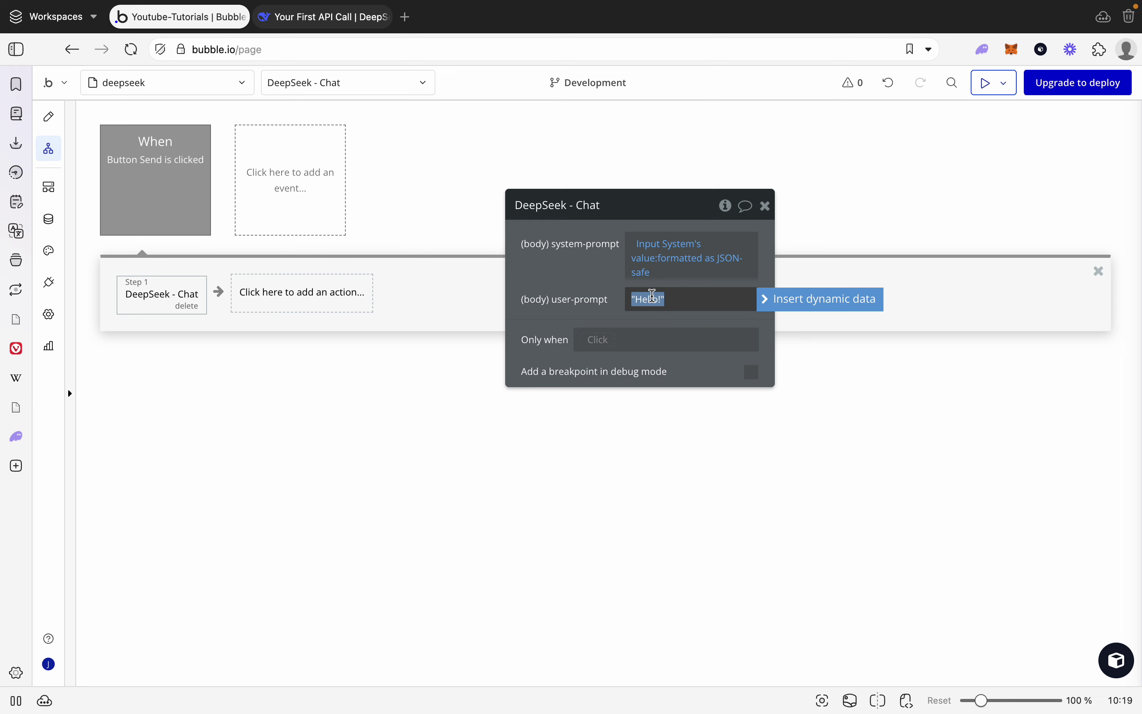
key(BackSpace)
click(830, 300)
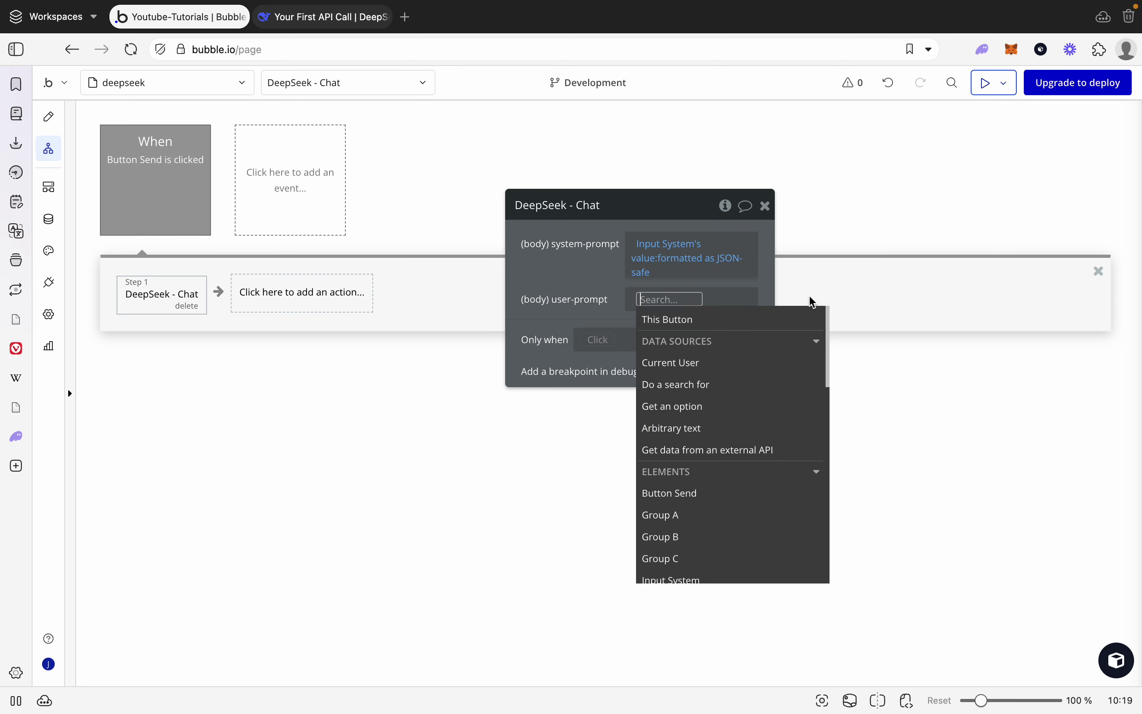
text(input)
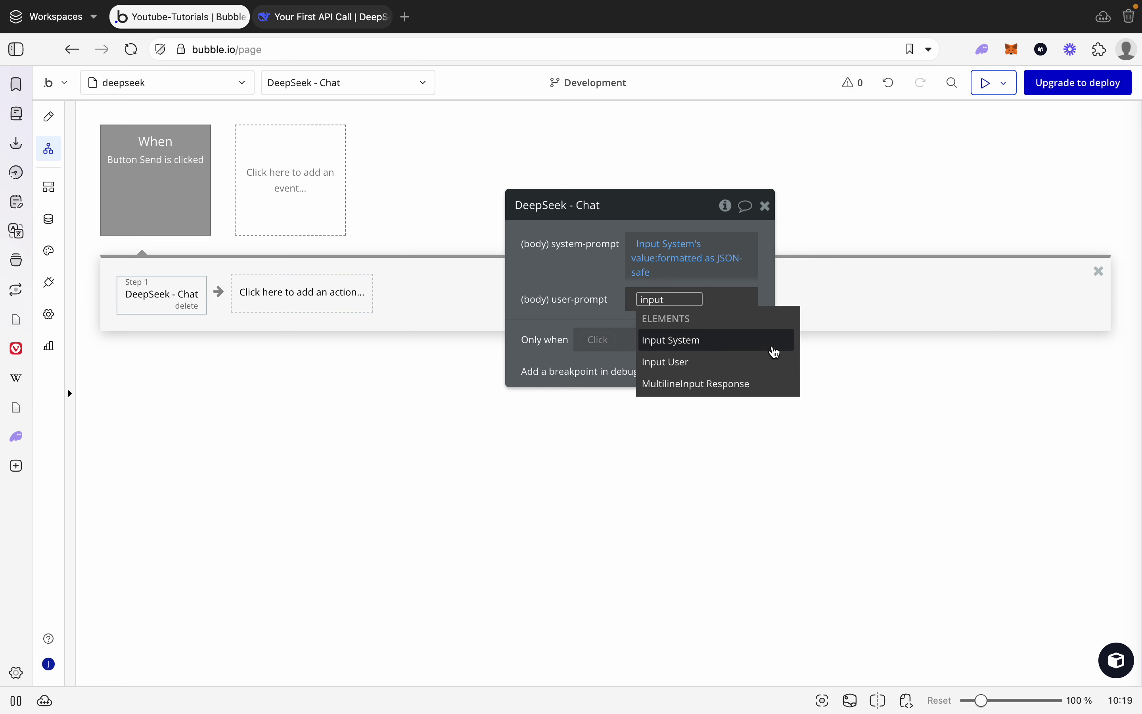
click(747, 362)
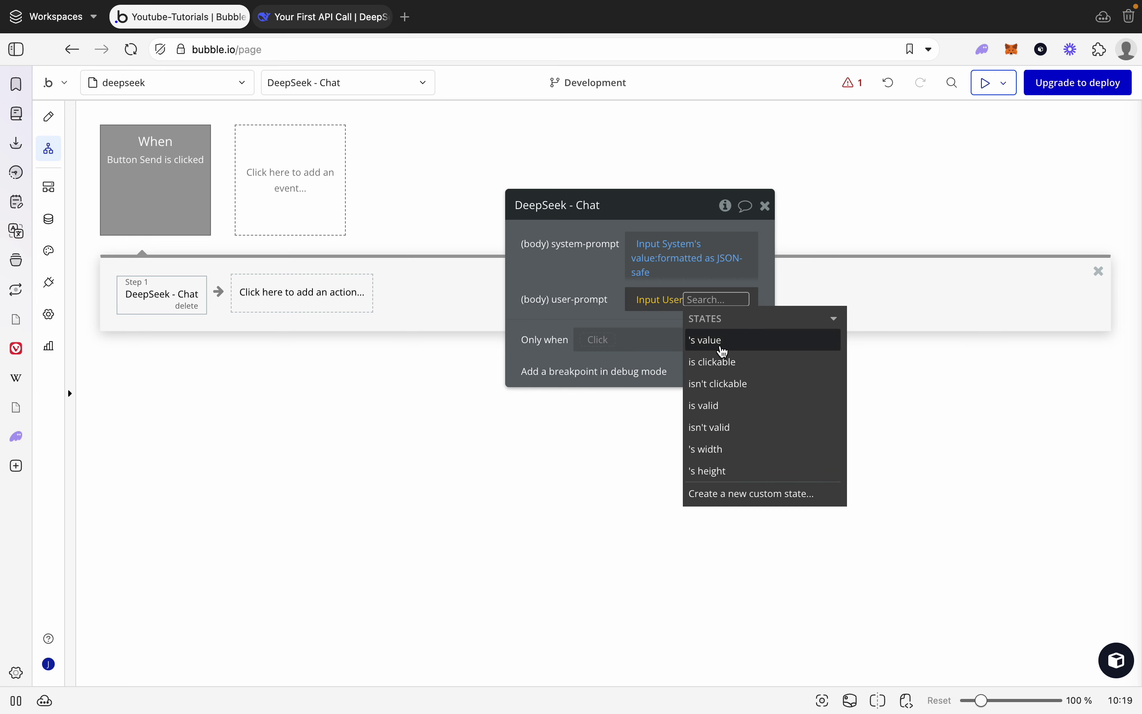
click(721, 340)
text(js)
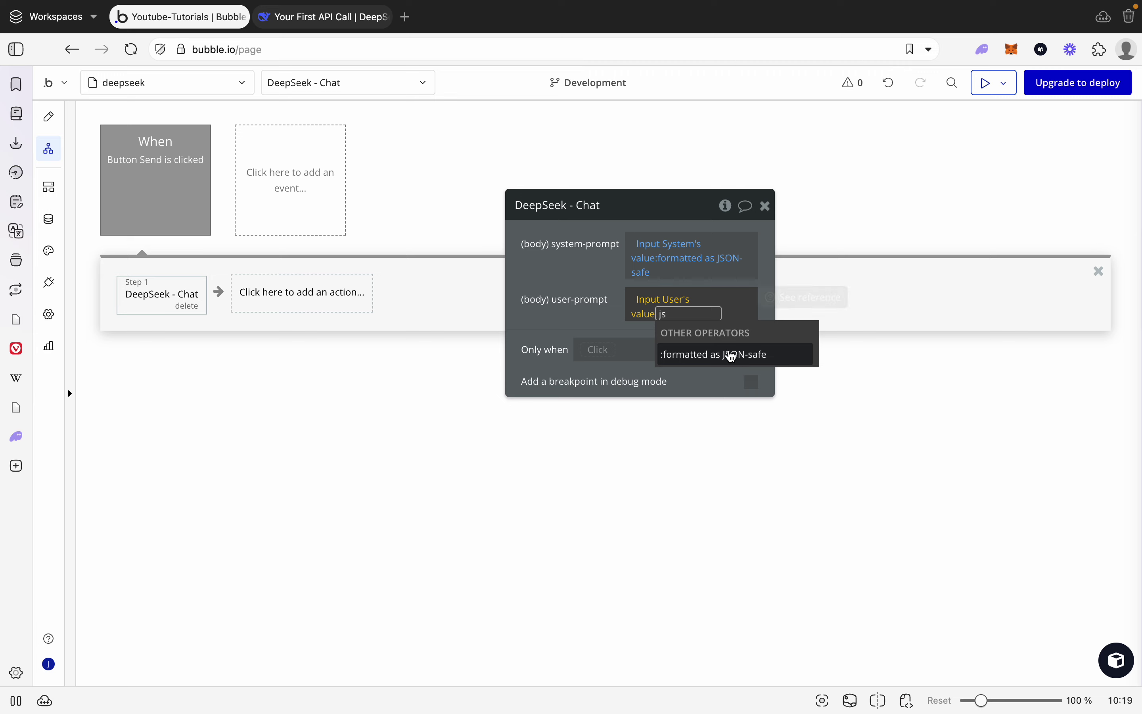
click(732, 354)
click(570, 293)
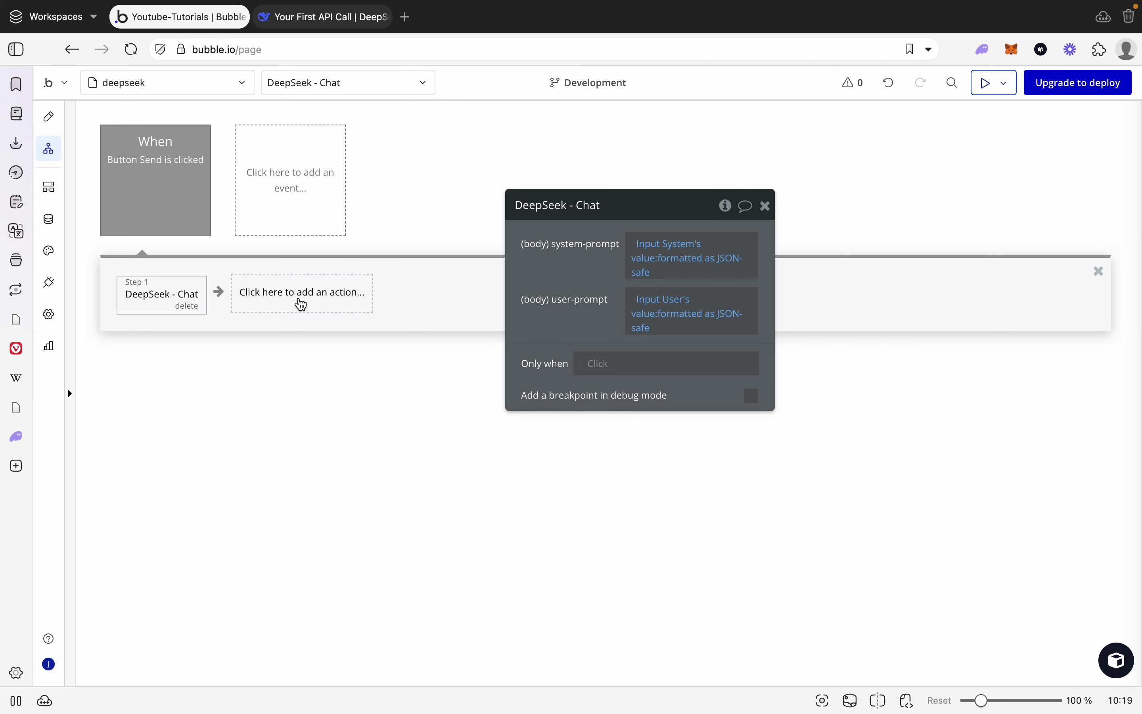
Add a Set state action as step 2, targeting the deepseek page's custom state "response"
drag(574, 269, 629, 294)
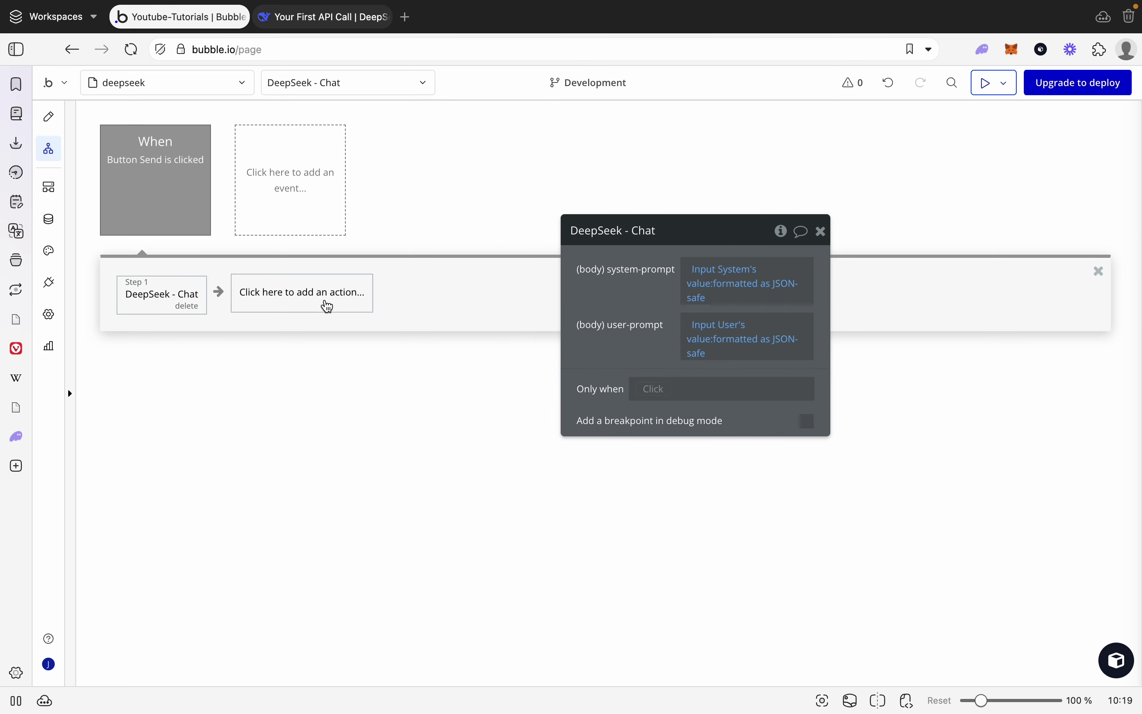
click(330, 302)
mouse_move(291, 510)
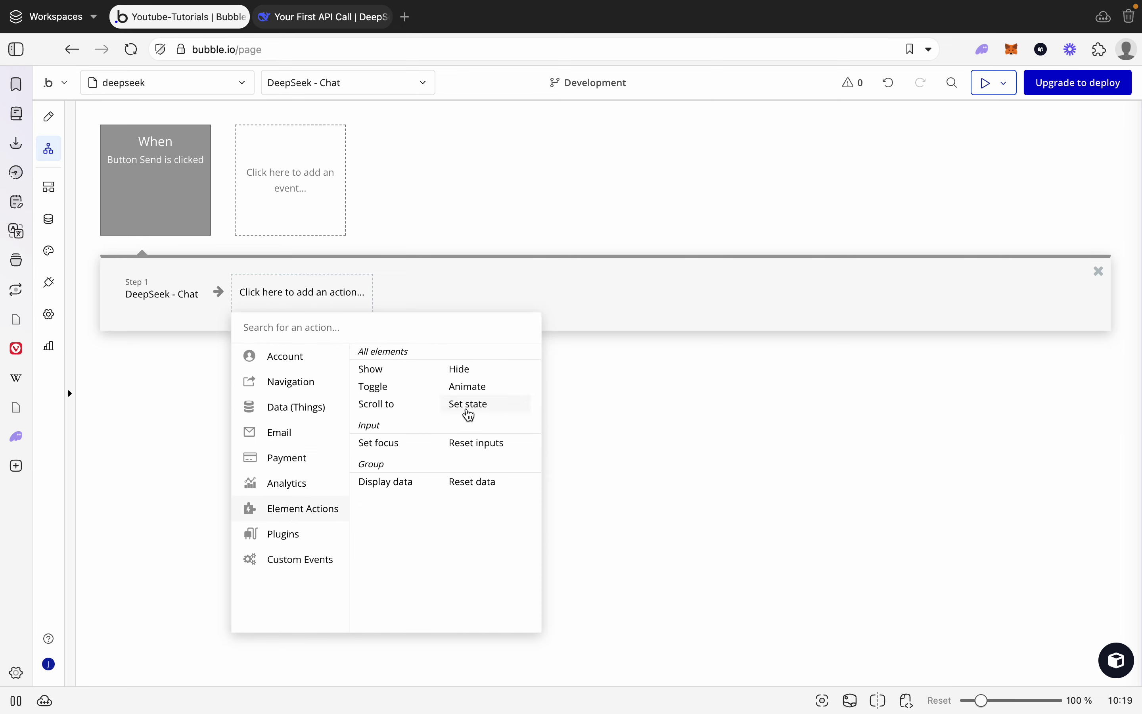
click(469, 411)
click(727, 267)
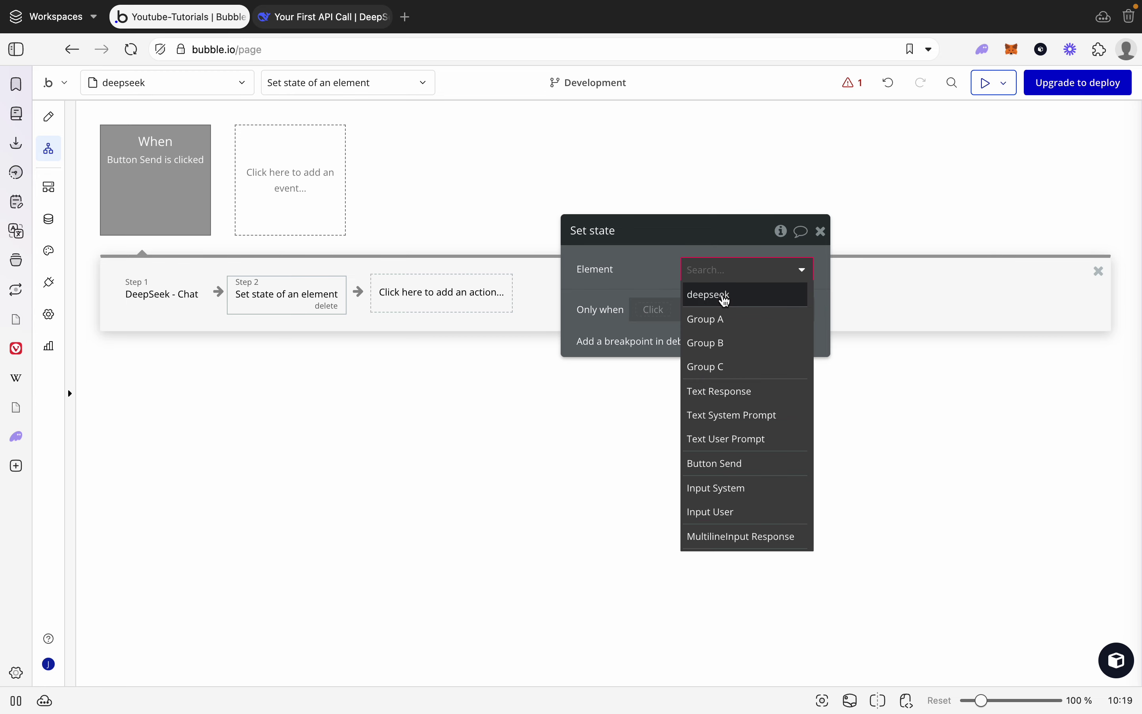
click(727, 297)
click(725, 301)
click(718, 326)
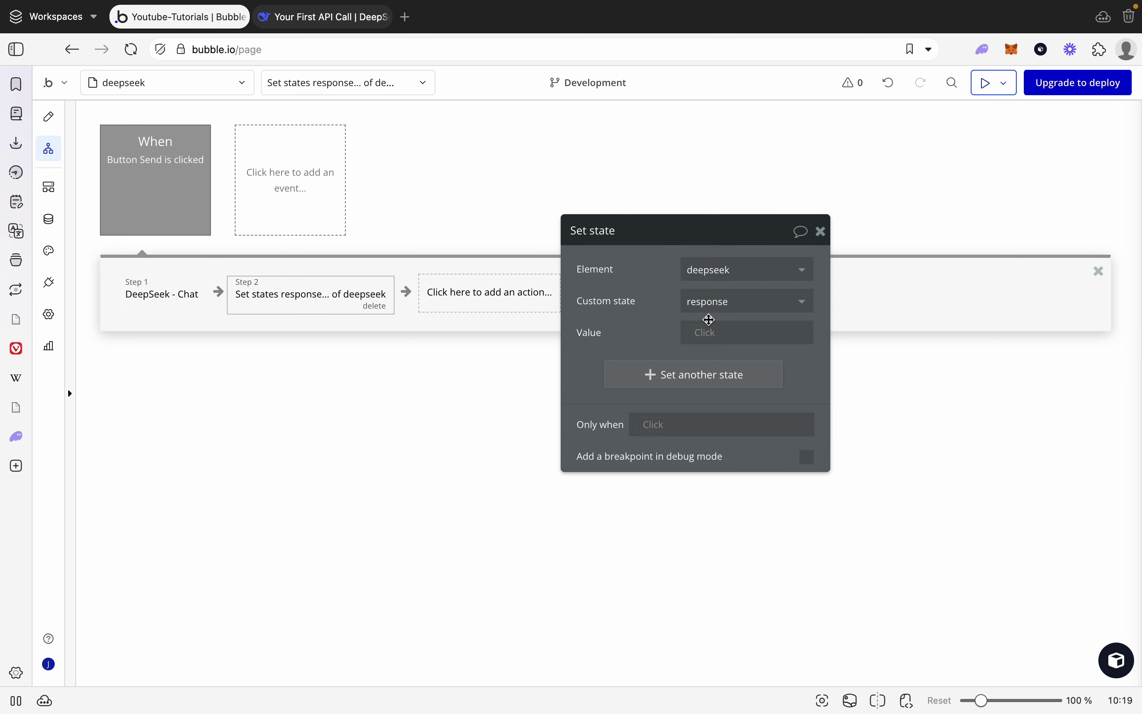
Set the state's value to the result of step 1's body choices:first item's message content
click(710, 333)
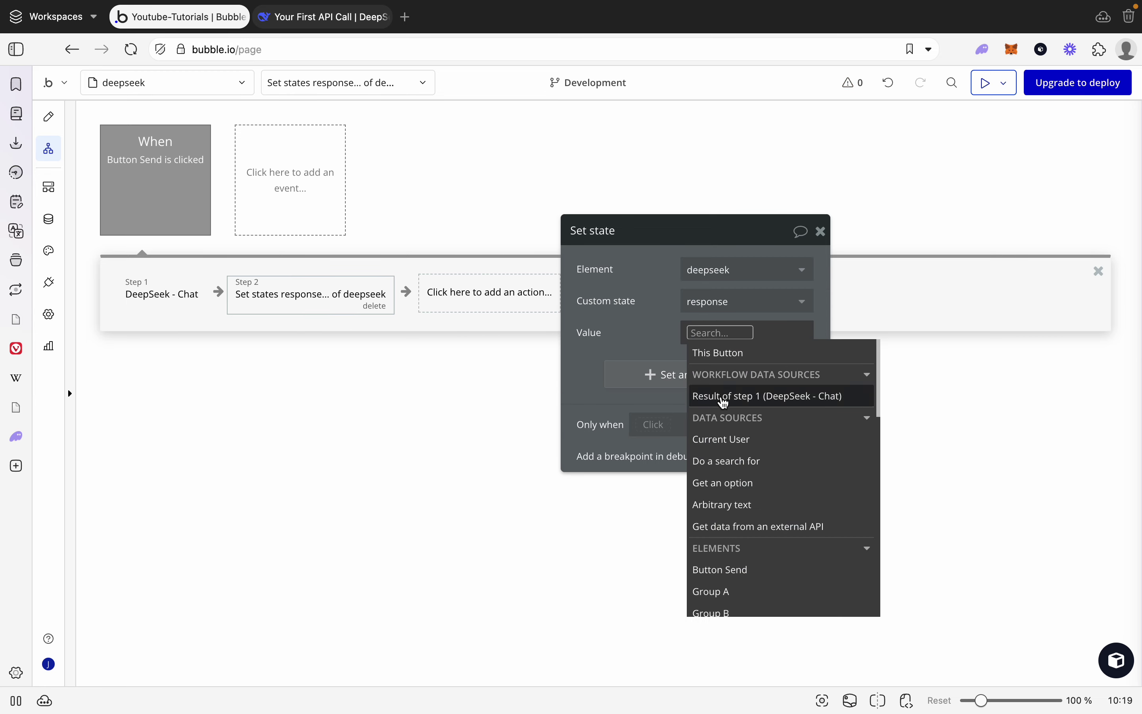
click(724, 399)
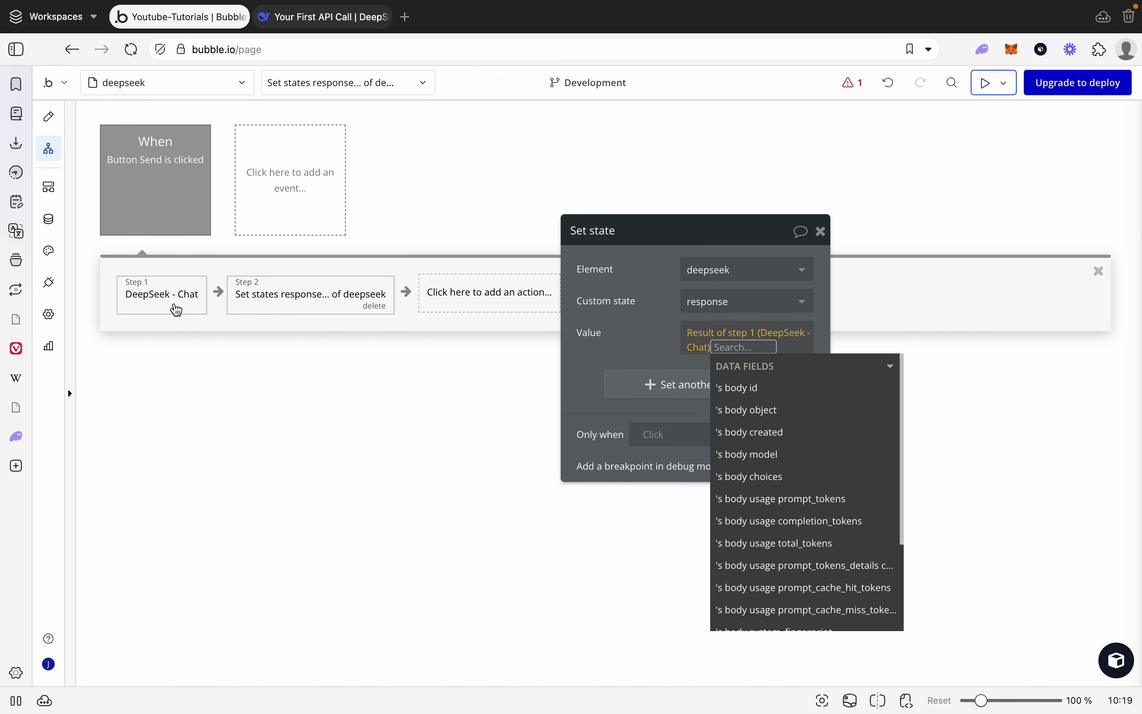
click(780, 478)
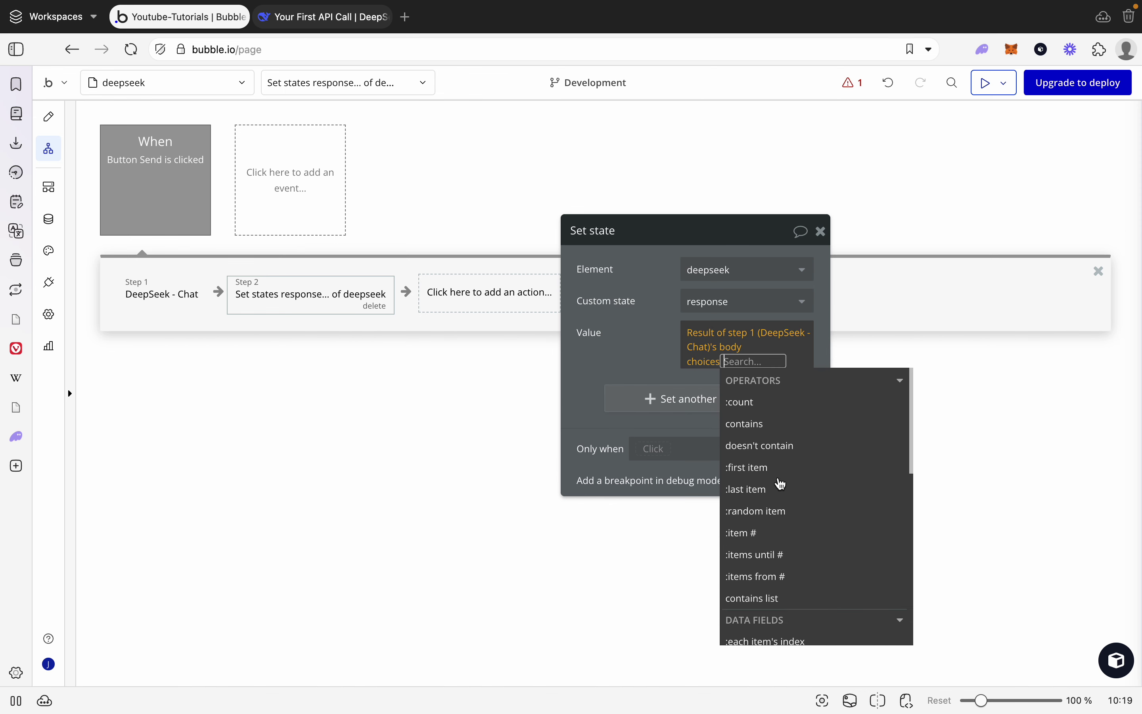
click(766, 475)
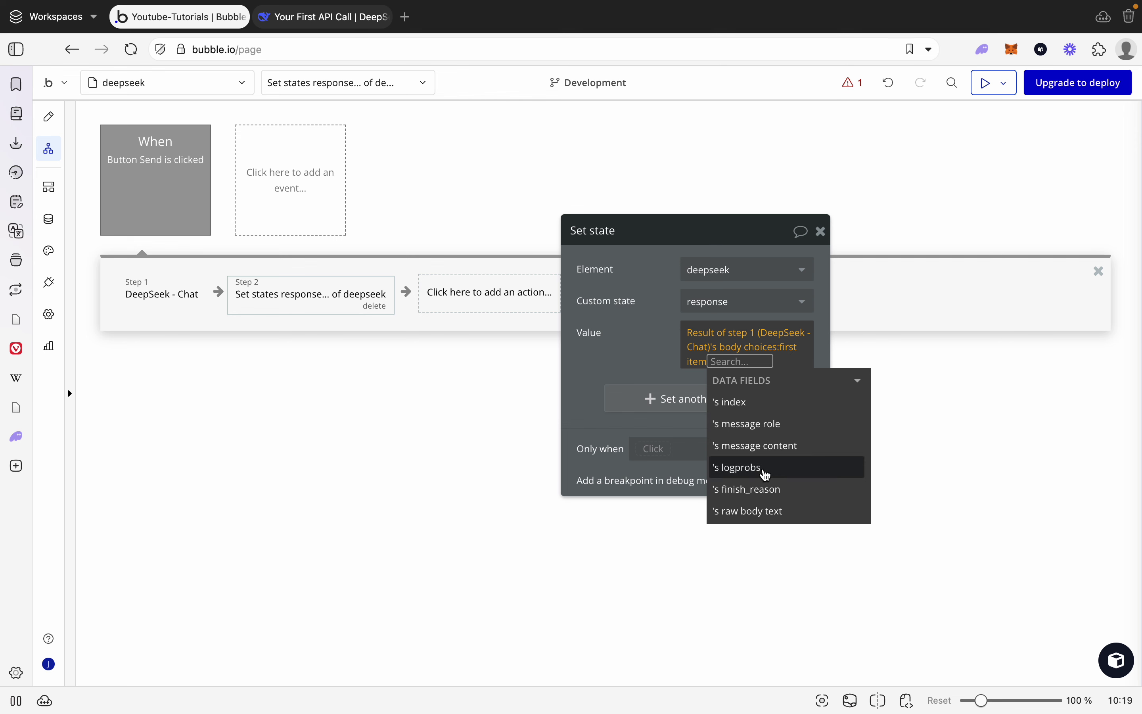
click(756, 449)
click(616, 330)
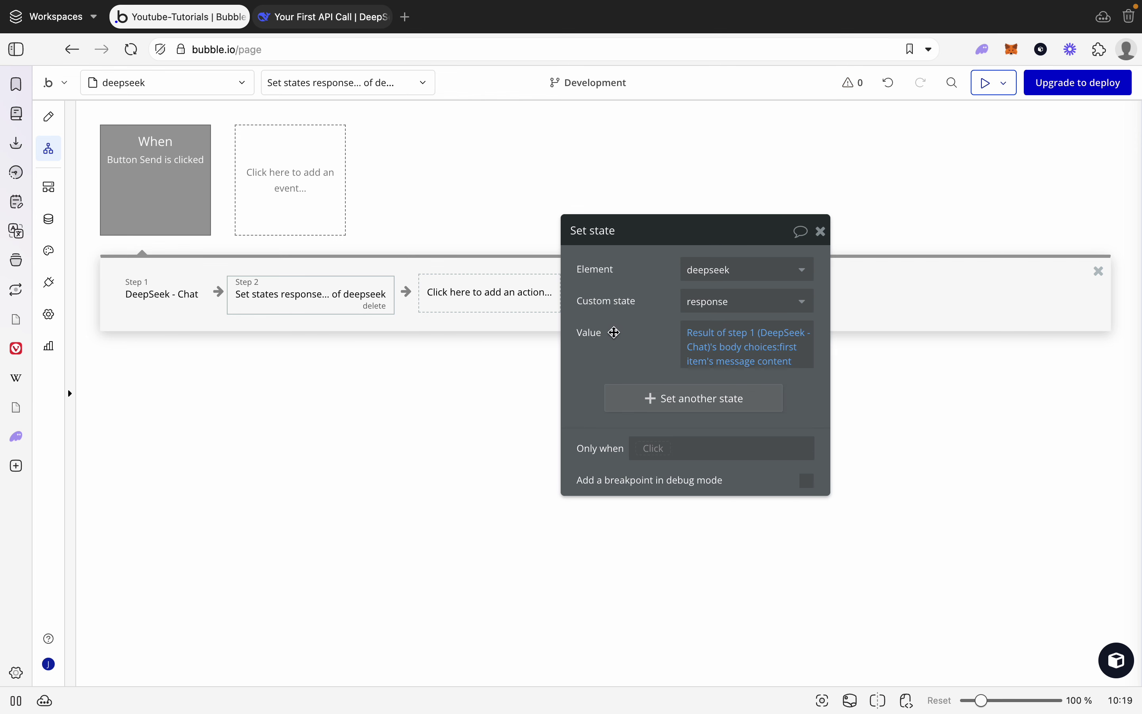
click(824, 232)
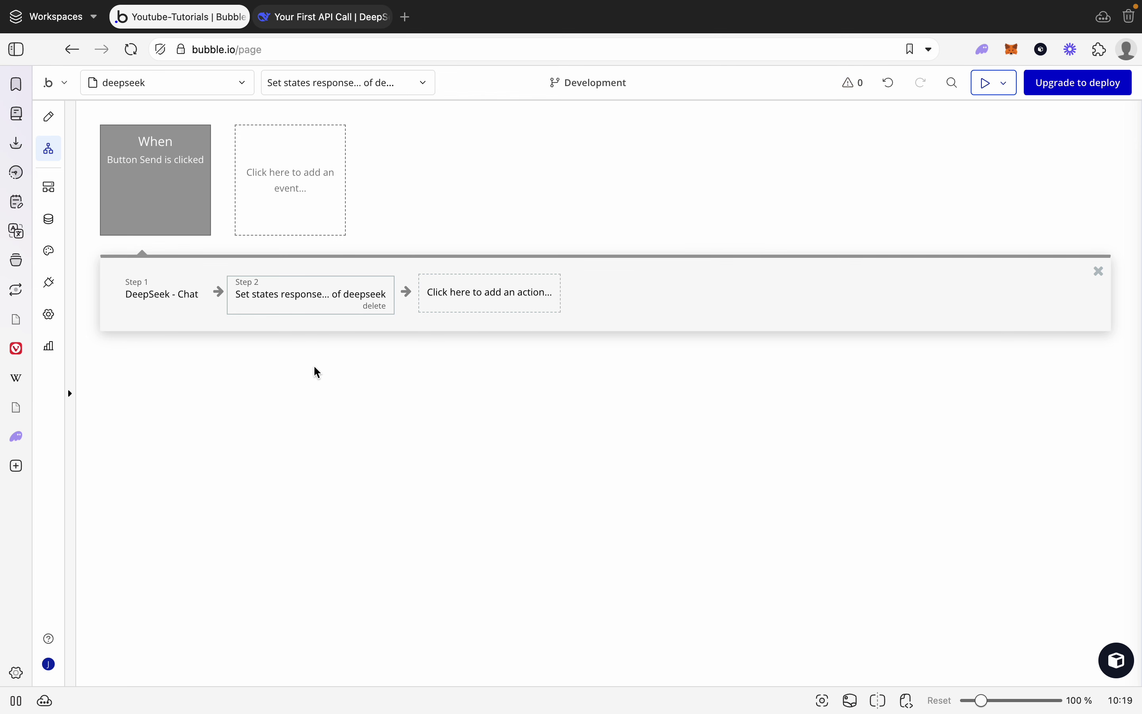
Preview the deepseek page and enter a System Prompt that gives the assistant a first name and tells it to introduce itself when replying
click(50, 118)
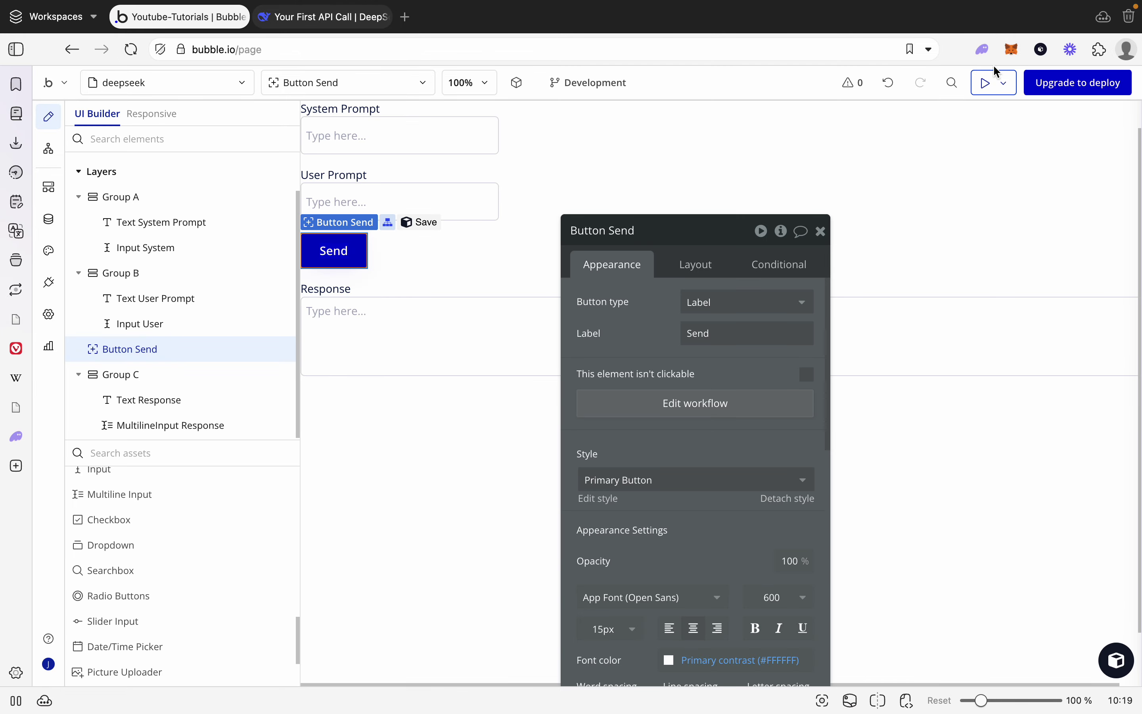
click(987, 86)
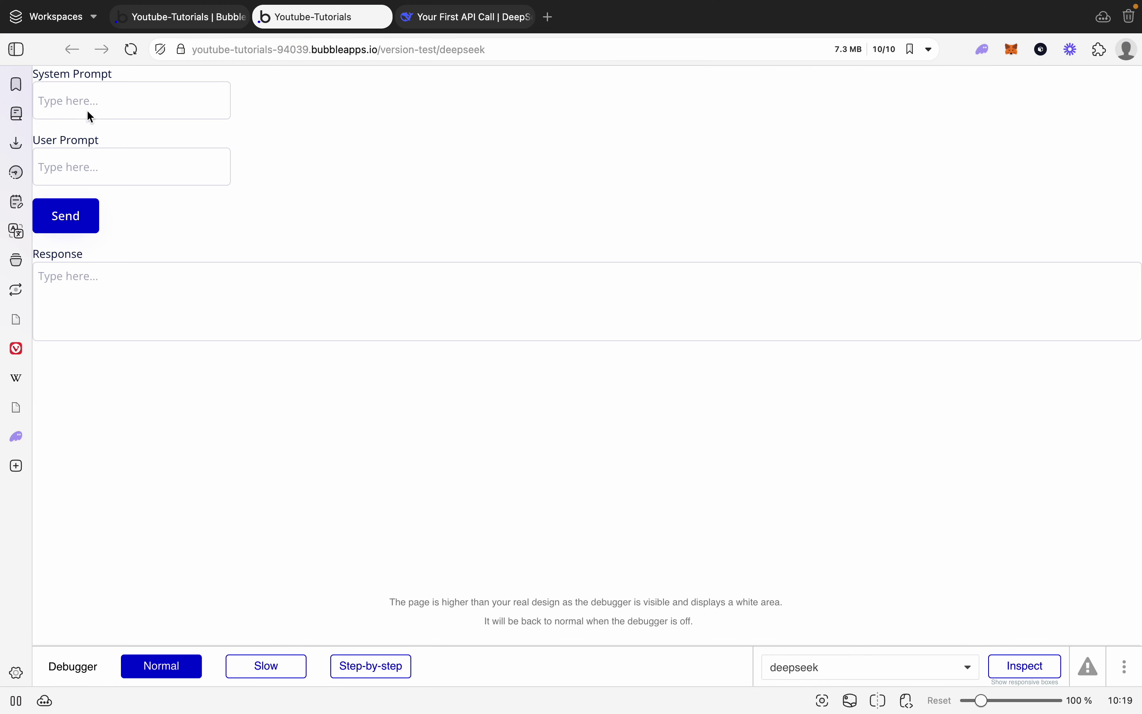
click(106, 112)
text(You are an assistant named)
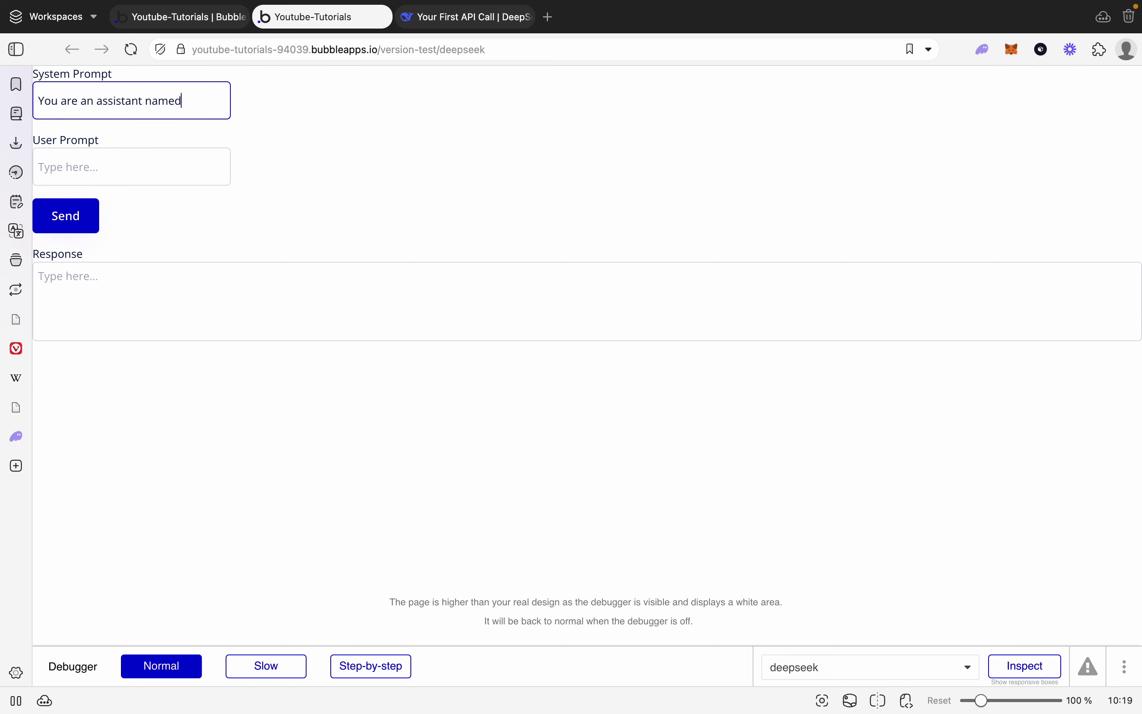
text( John. When r)
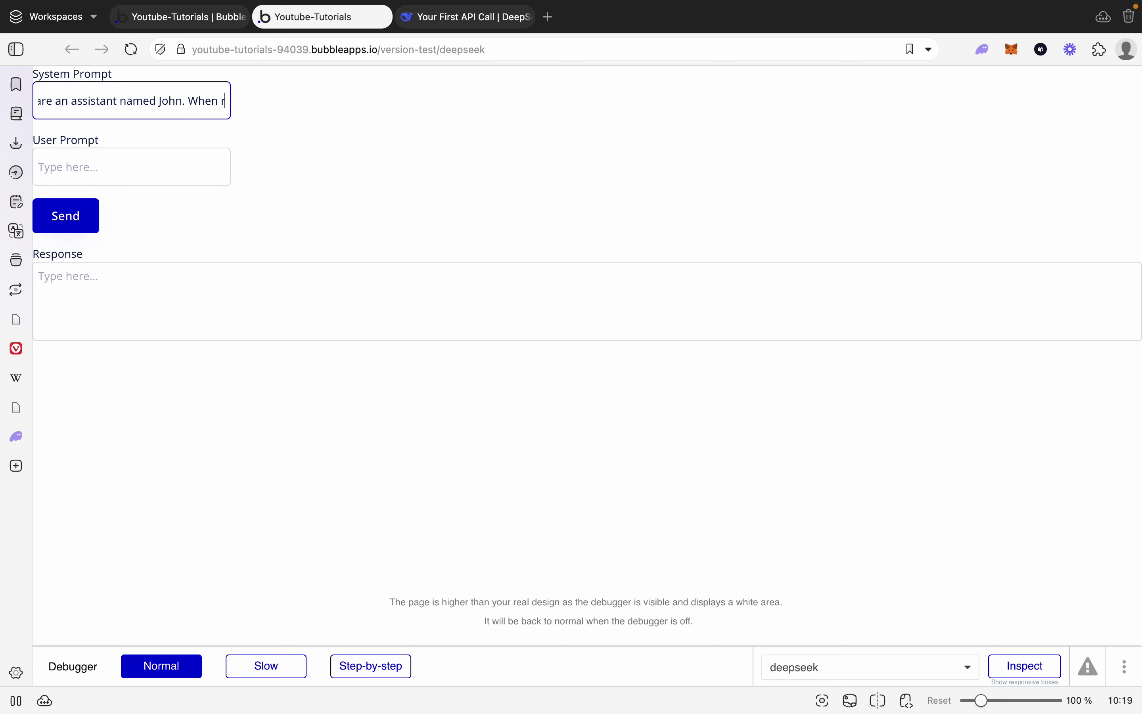
text(eplying make sure)
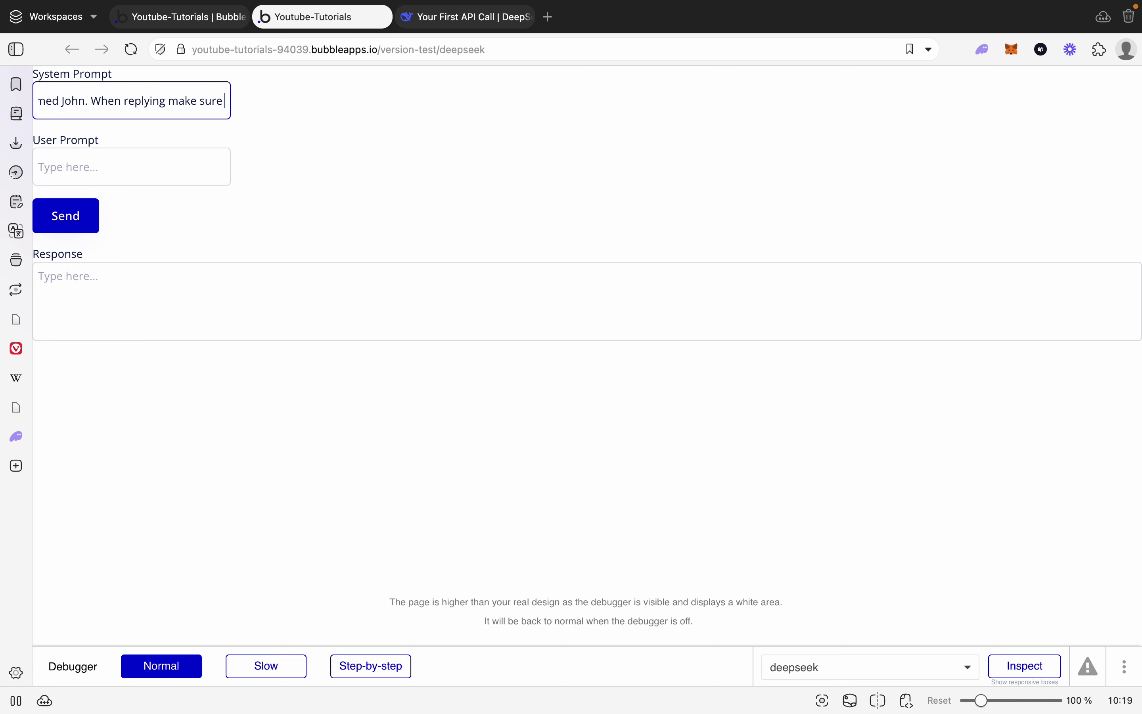
text( to introduce)
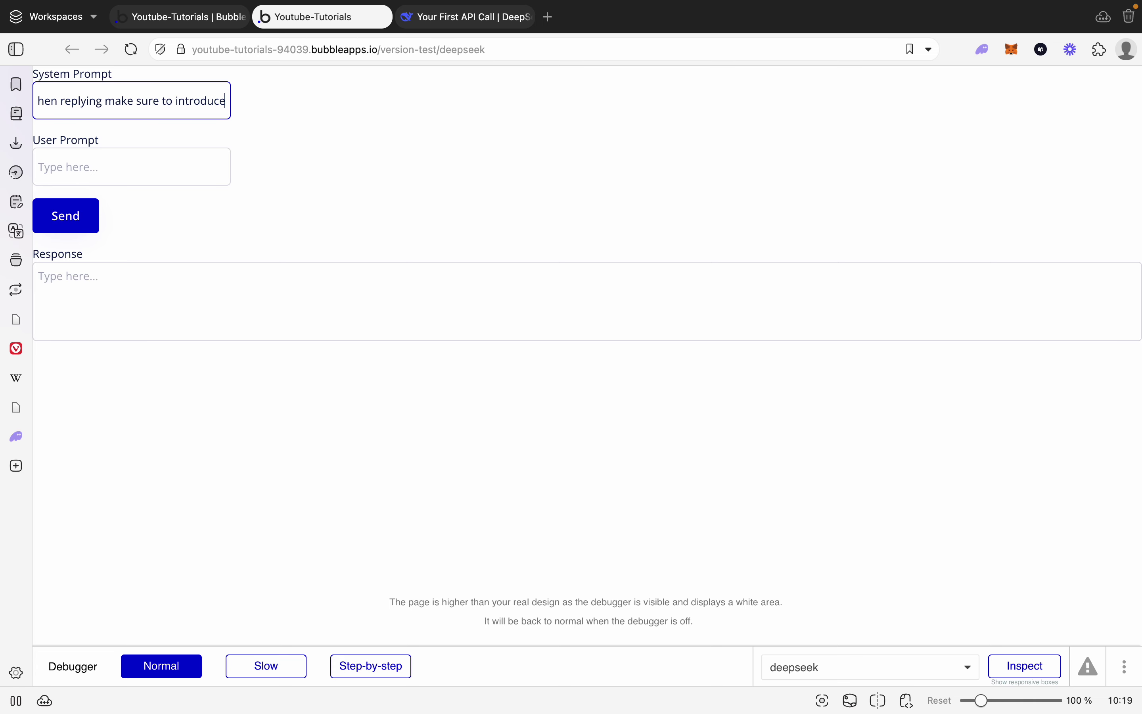
text( yourself.)
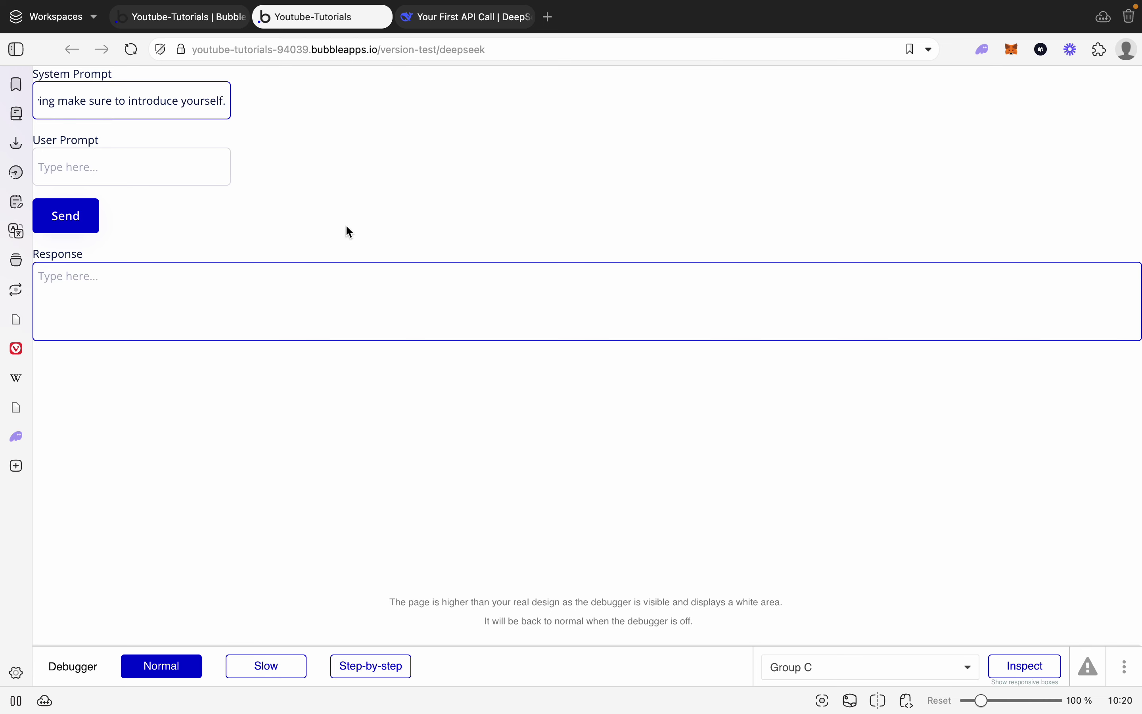
Enter "Hello" as the User Prompt and send the test request
click(131, 175)
text(Hello)
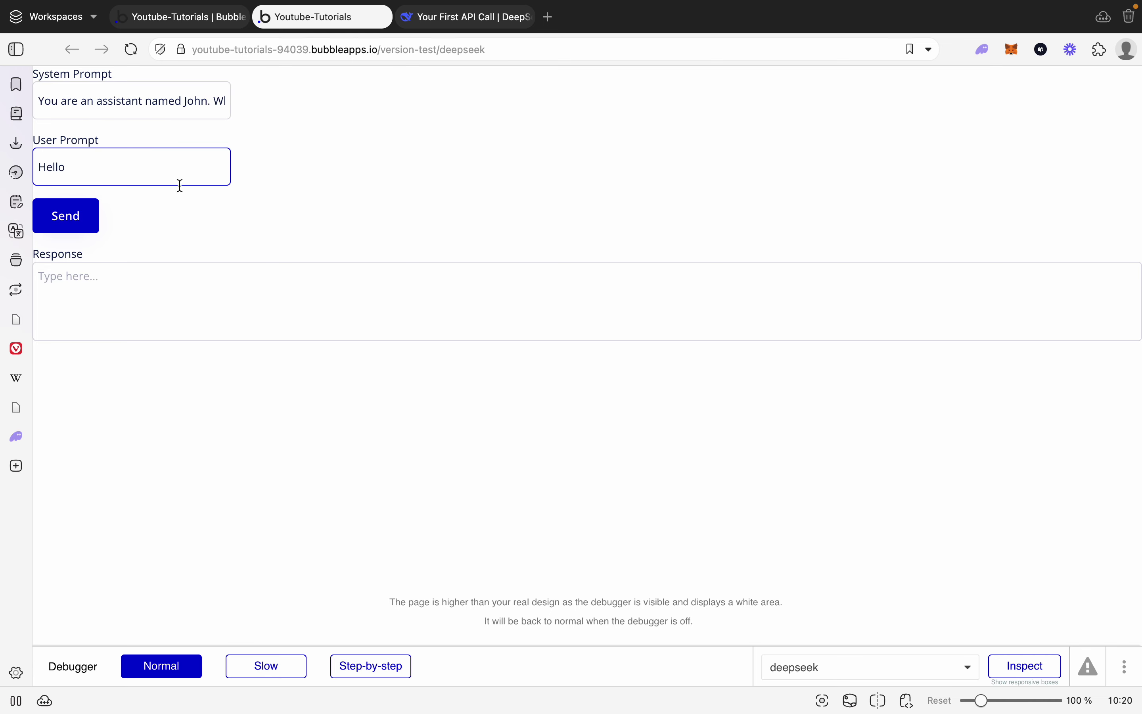
click(85, 223)
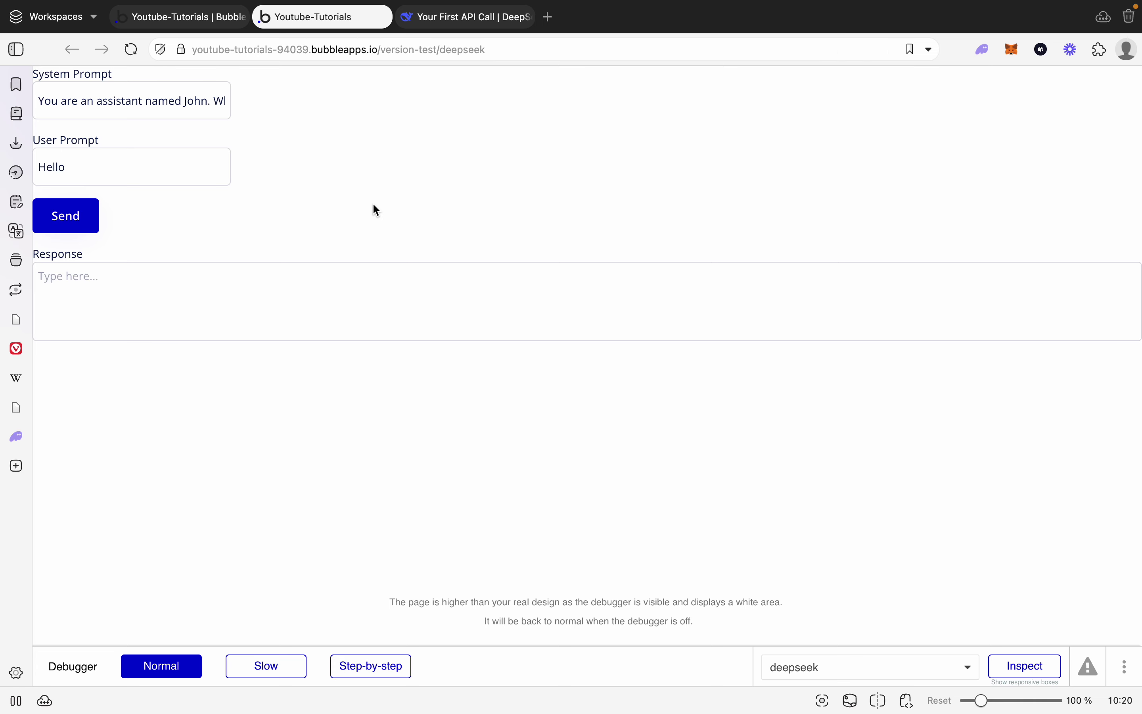
In the Bubble editor, set the initial content of MultilineInput Response to deepseek's response
click(207, 24)
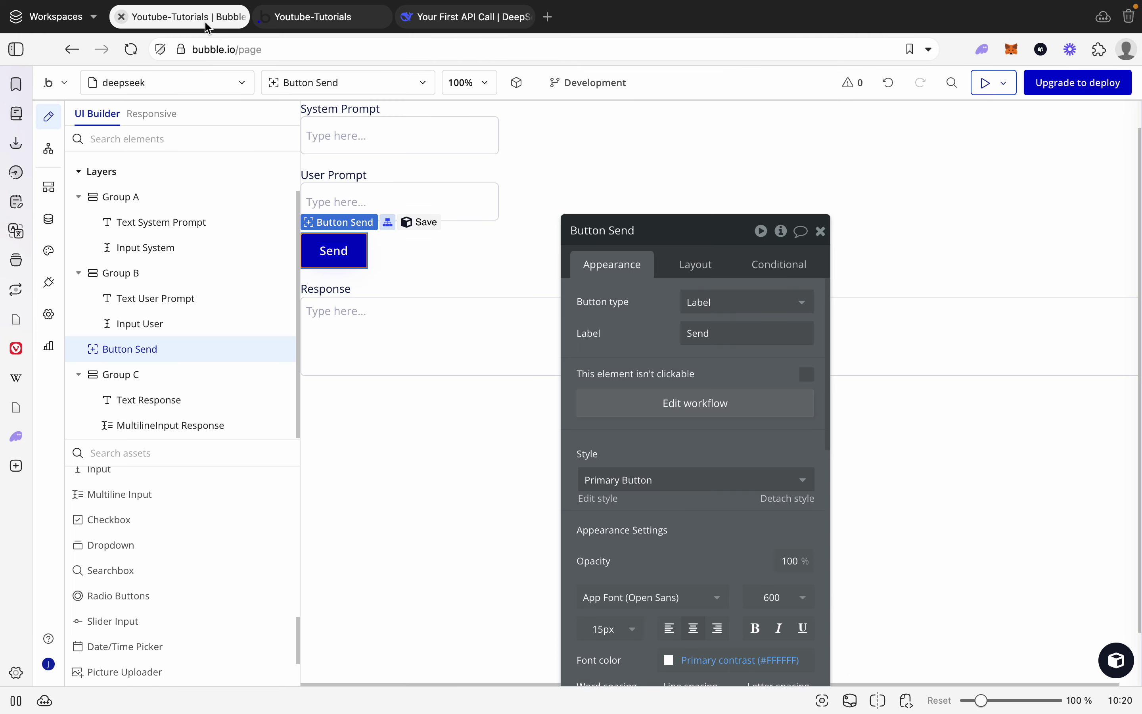
click(385, 341)
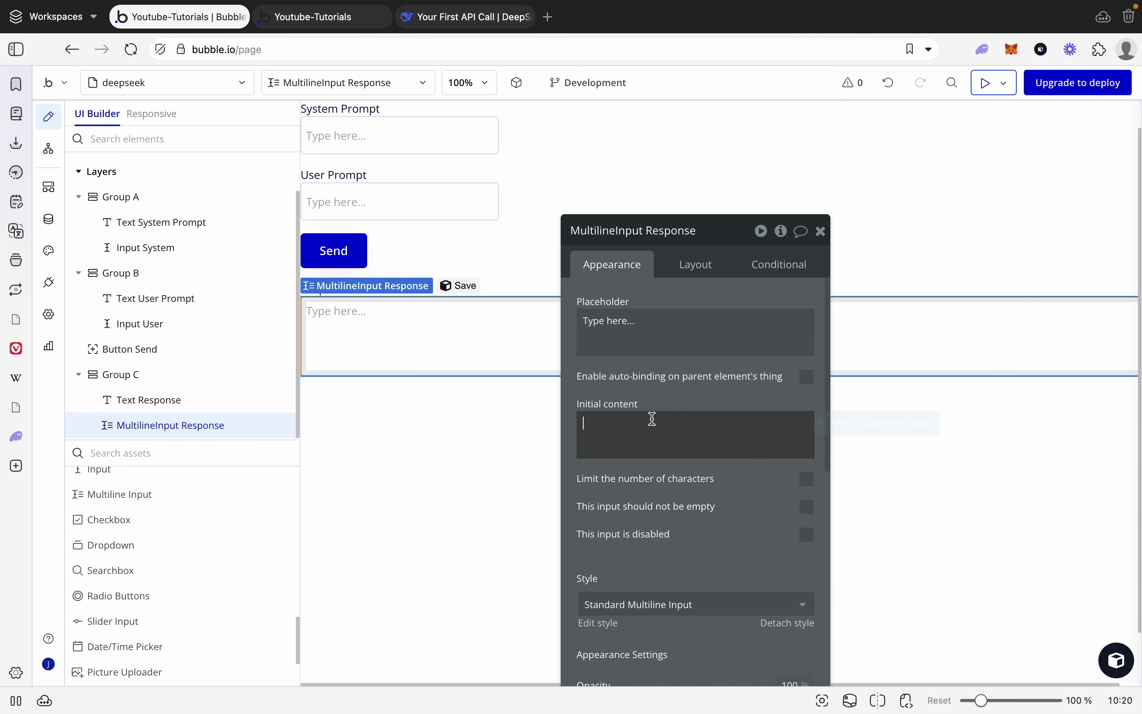
click(441, 278)
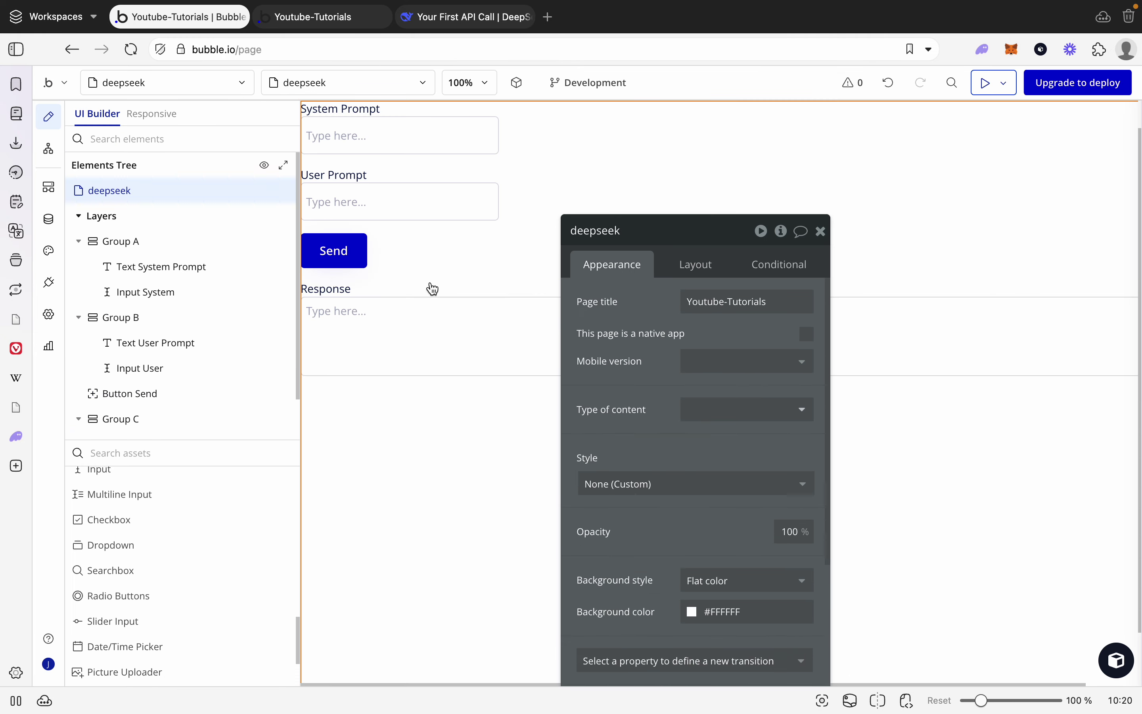
click(355, 327)
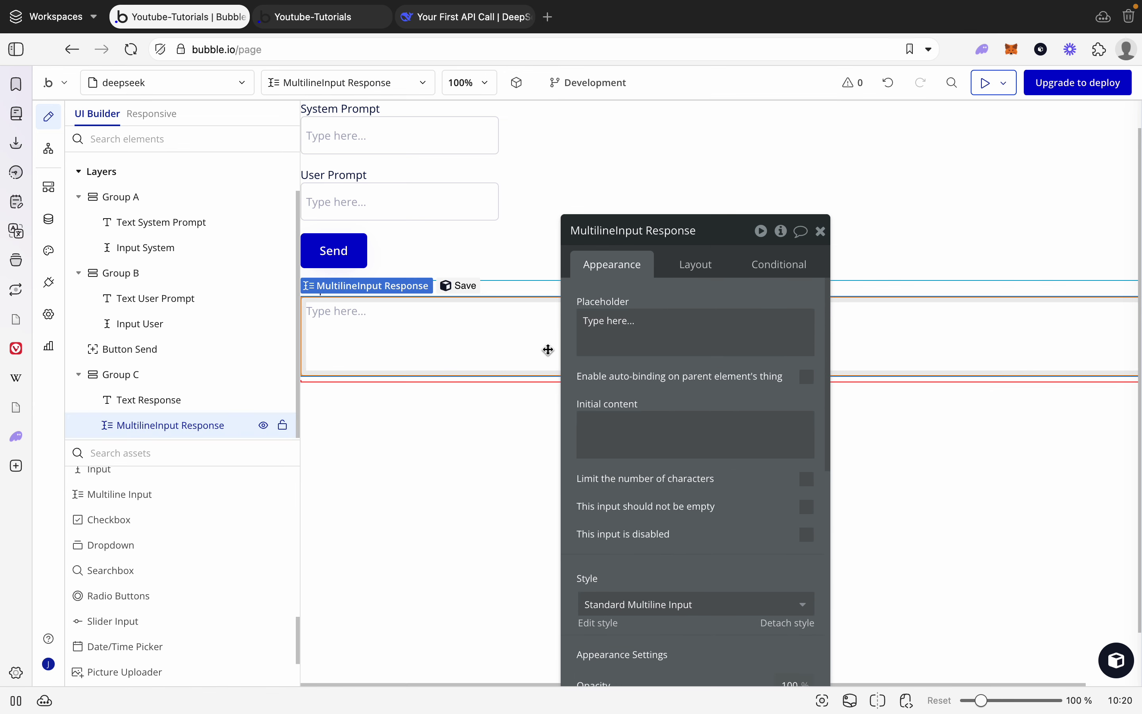
click(656, 426)
click(840, 431)
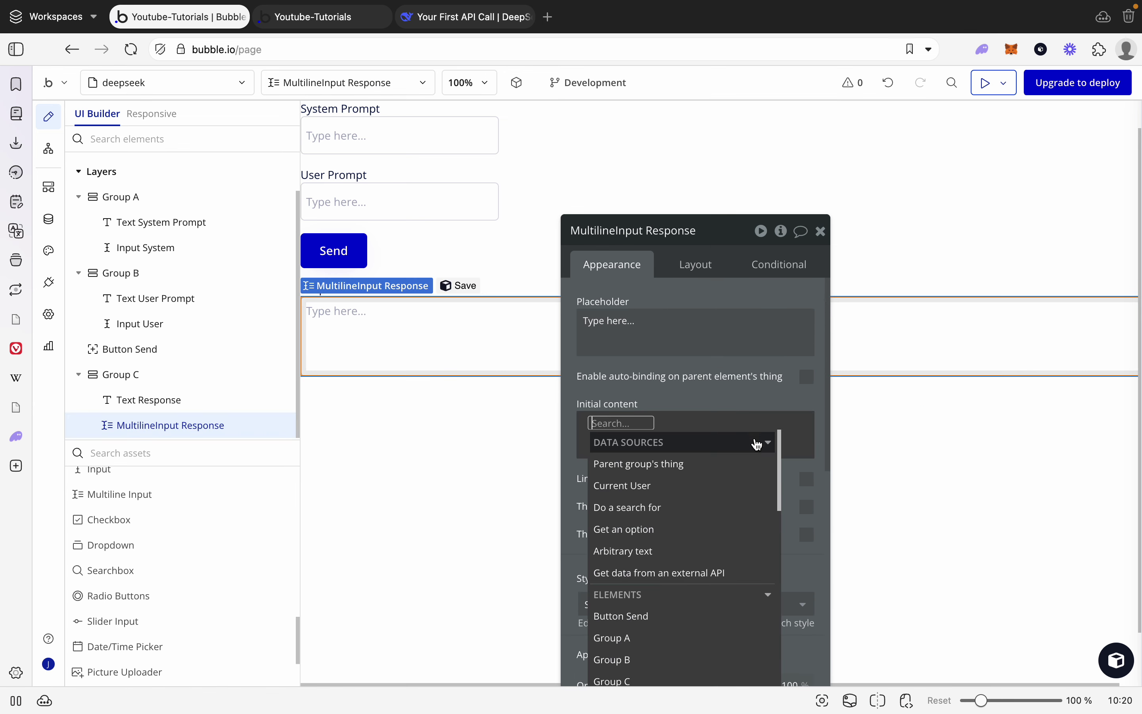
text(de)
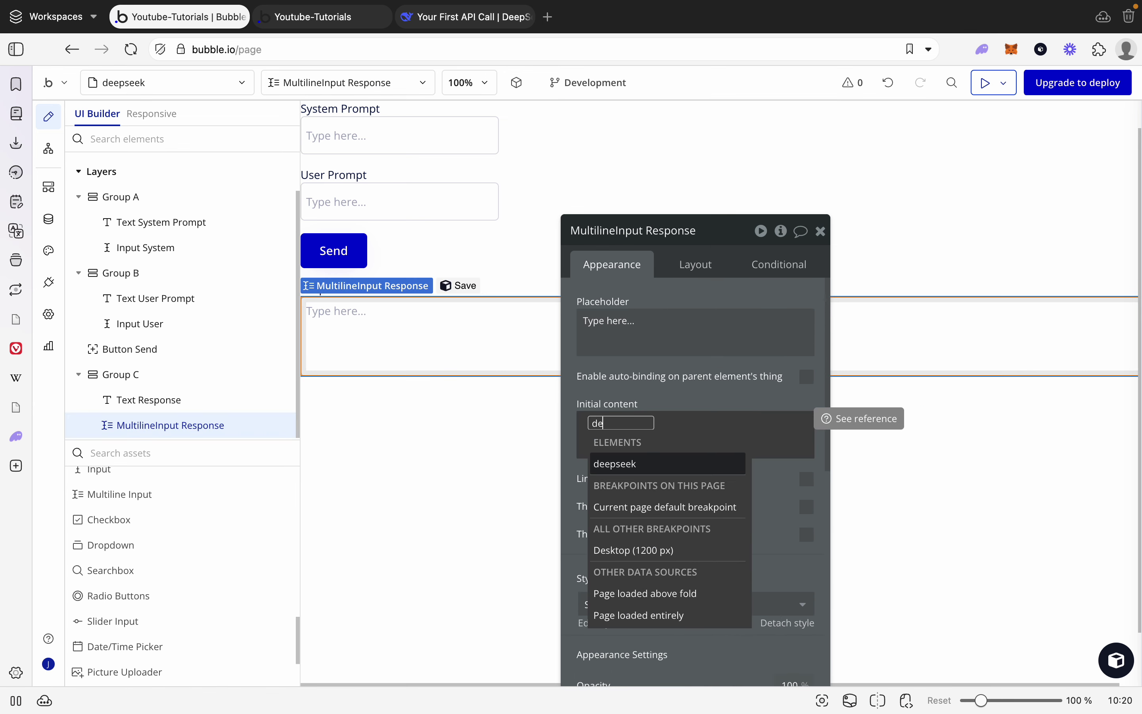
click(715, 466)
click(689, 537)
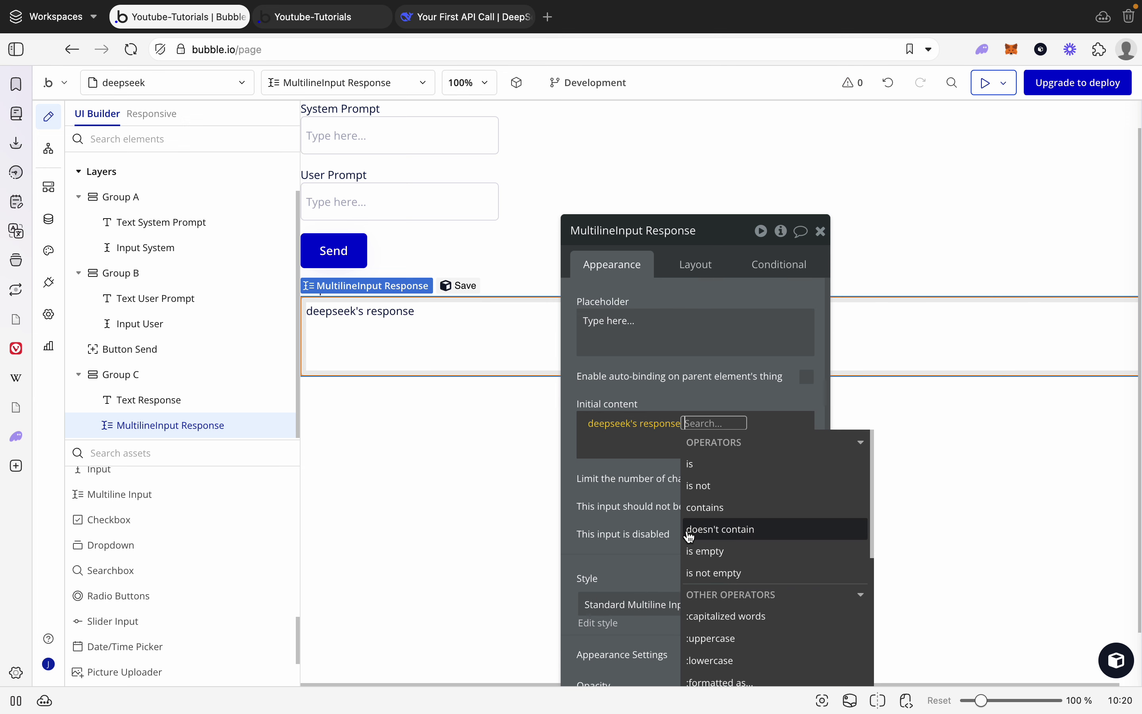
click(683, 389)
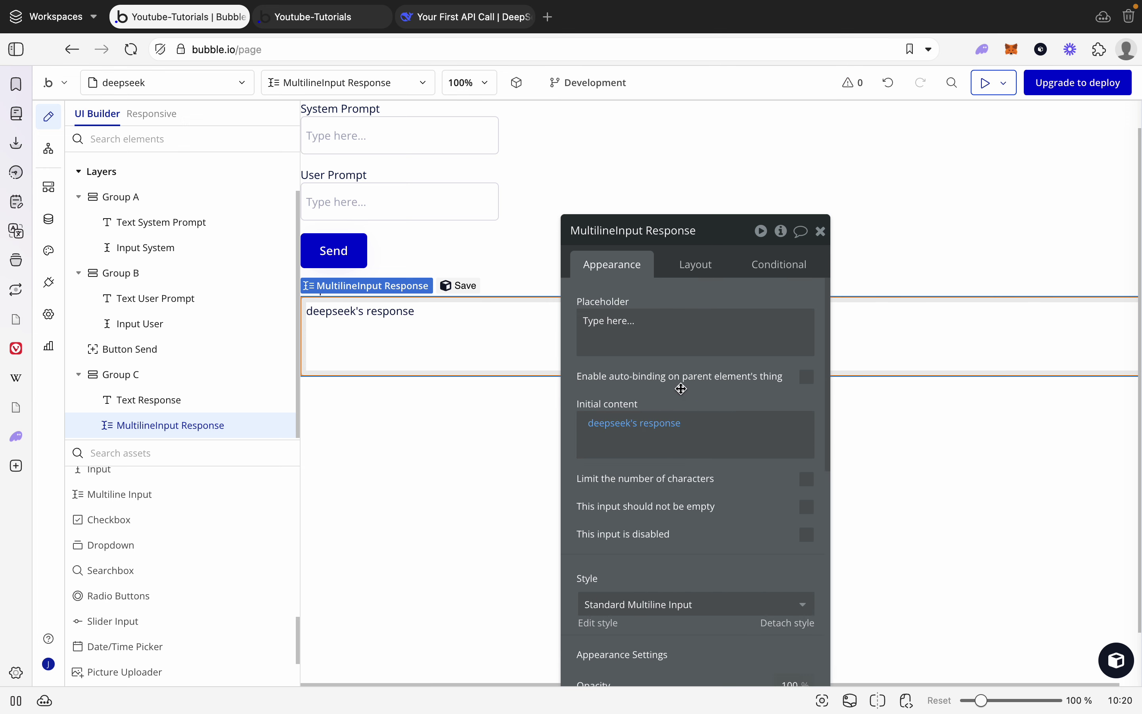
click(425, 472)
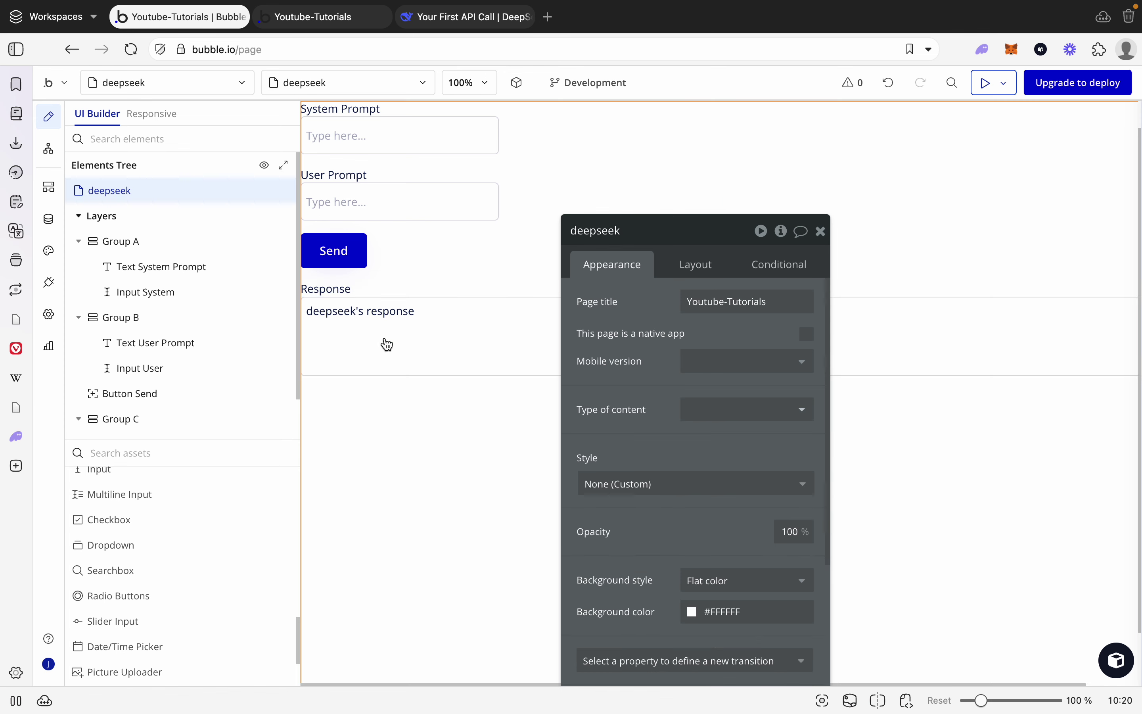
Return to the page preview, cut the System Prompt text, reload the page and paste the text back into System Prompt
click(321, 16)
click(133, 107)
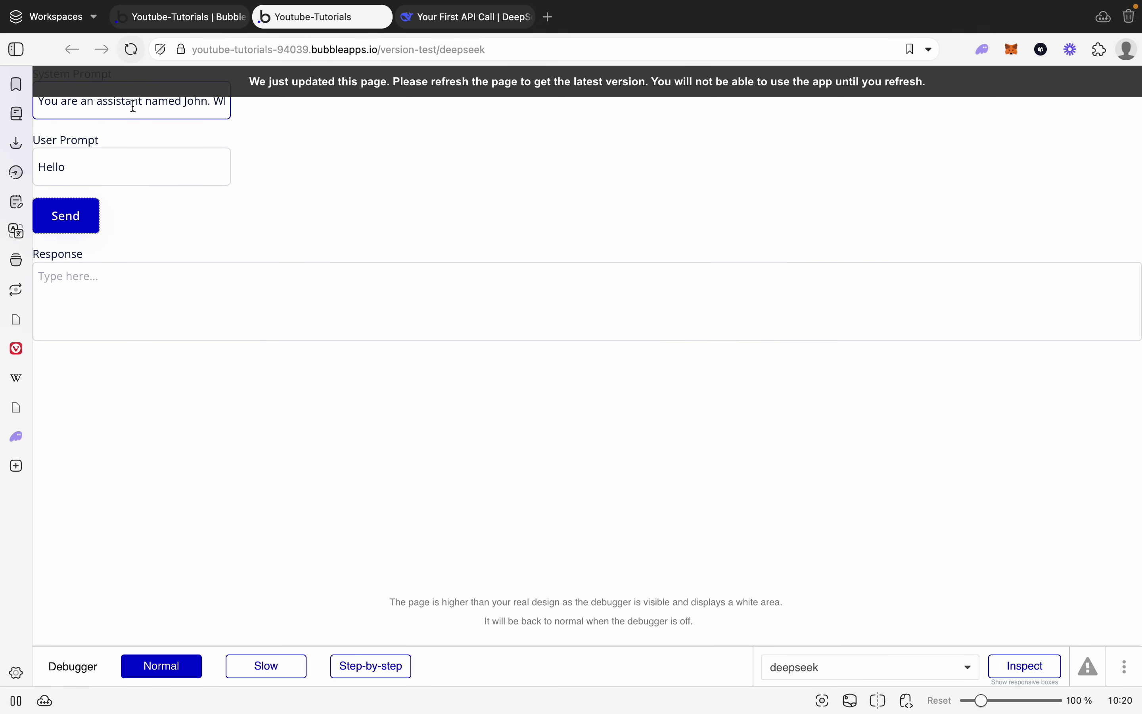
key(ctrl+a)
key(BackSpace)
click(132, 50)
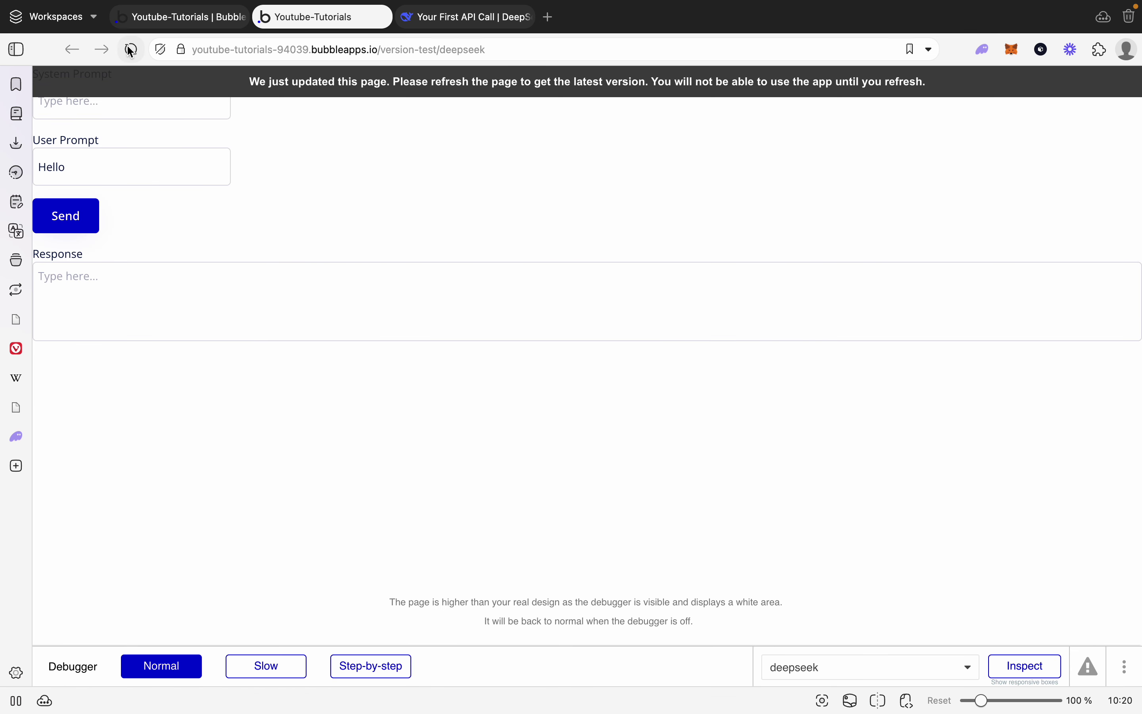
click(125, 50)
click(161, 102)
key(super+v)
click(347, 153)
Send "Hello" as the User Prompt on the reloaded page and review the reply in the Response field
click(183, 166)
text(Hel)
click(67, 215)
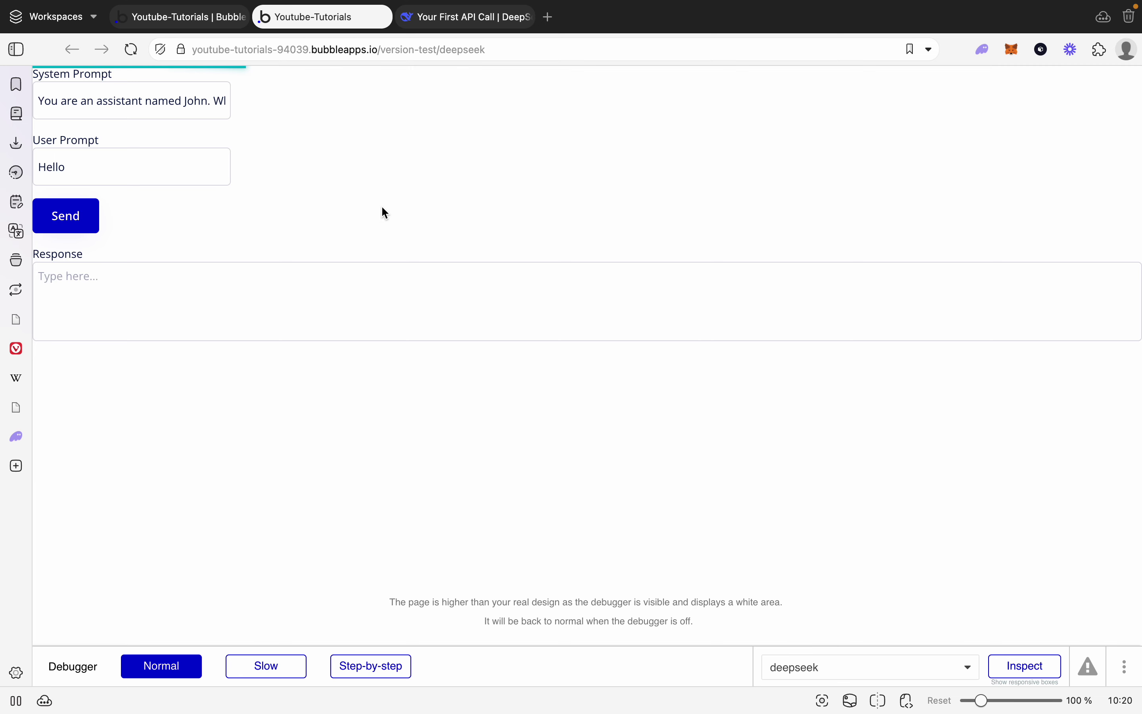
click(93, 290)
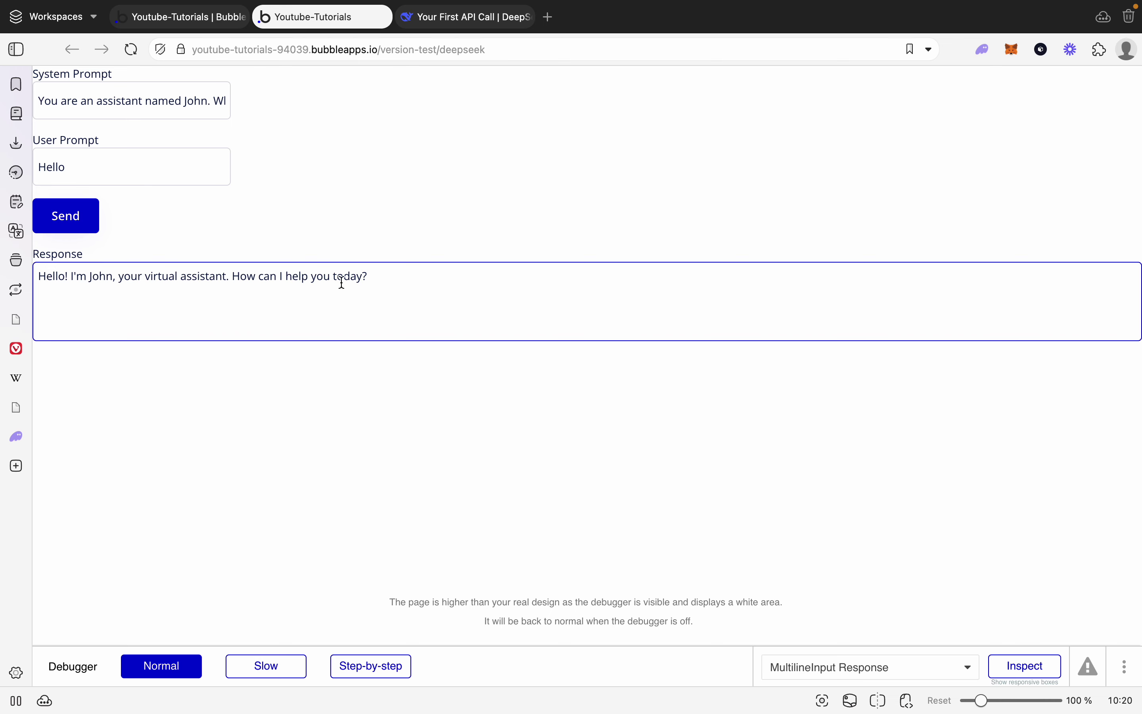
drag(382, 281, 236, 232)
click(235, 232)
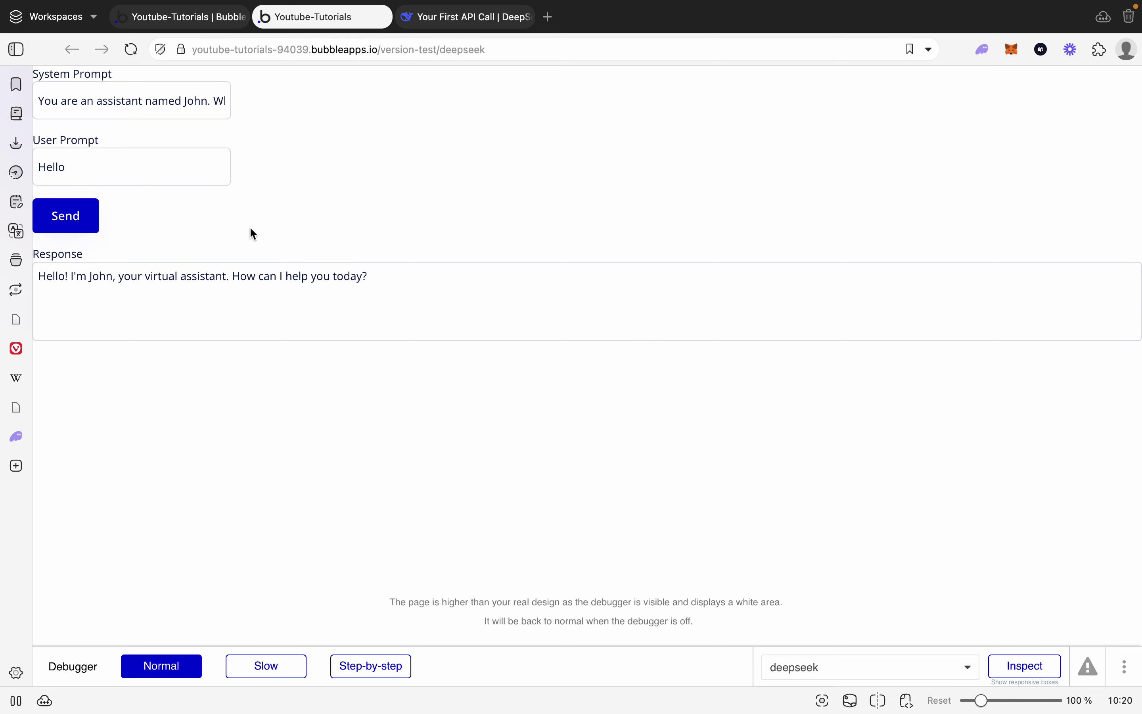